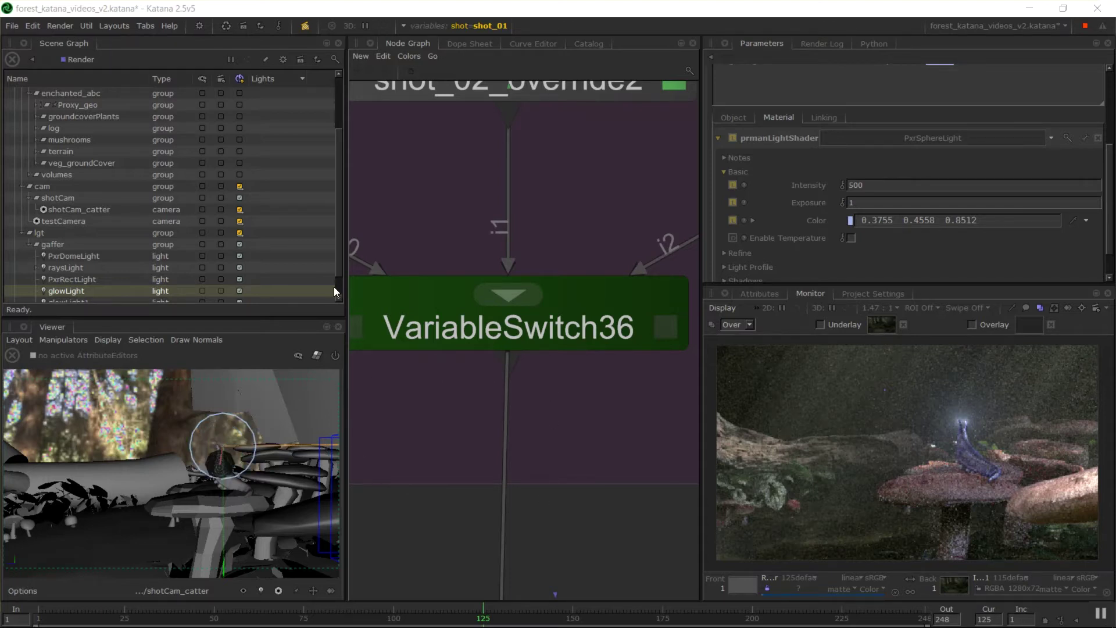
Step: Switch the global shot variable from shot_01 to shot_02, then to shot_03
{"action": "left_click", "coordinate": [475, 24]}
{"action": "left_click", "coordinate": [557, 74]}
{"action": "left_click", "coordinate": [479, 26]}
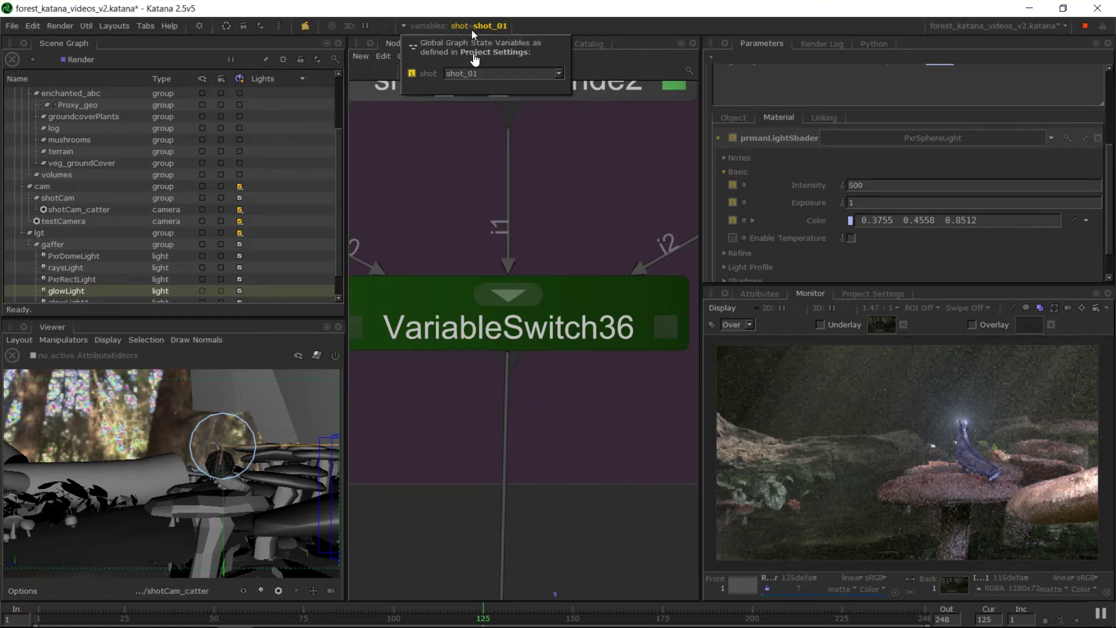
{"action": "left_click", "coordinate": [559, 74]}
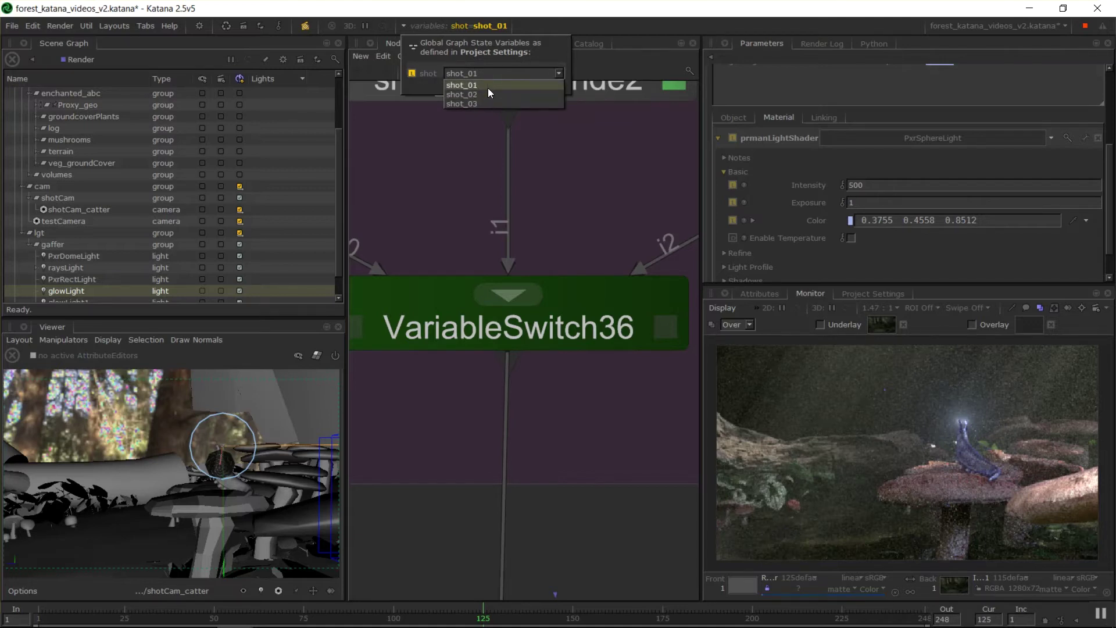
{"action": "left_click", "coordinate": [488, 93]}
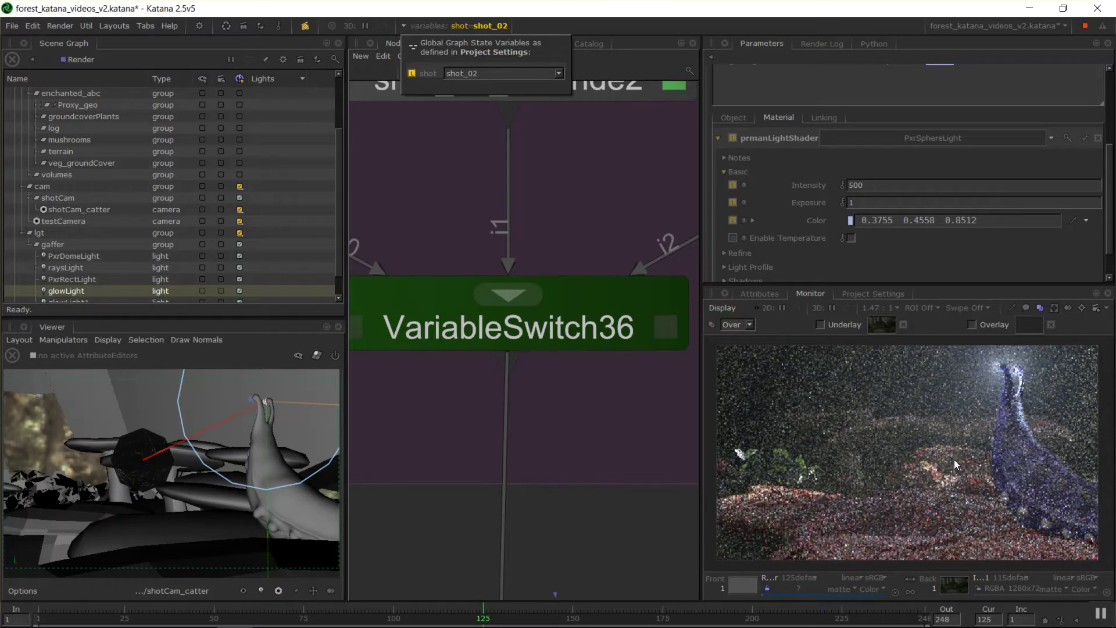
{"action": "left_click", "coordinate": [557, 75]}
{"action": "left_click", "coordinate": [504, 104]}
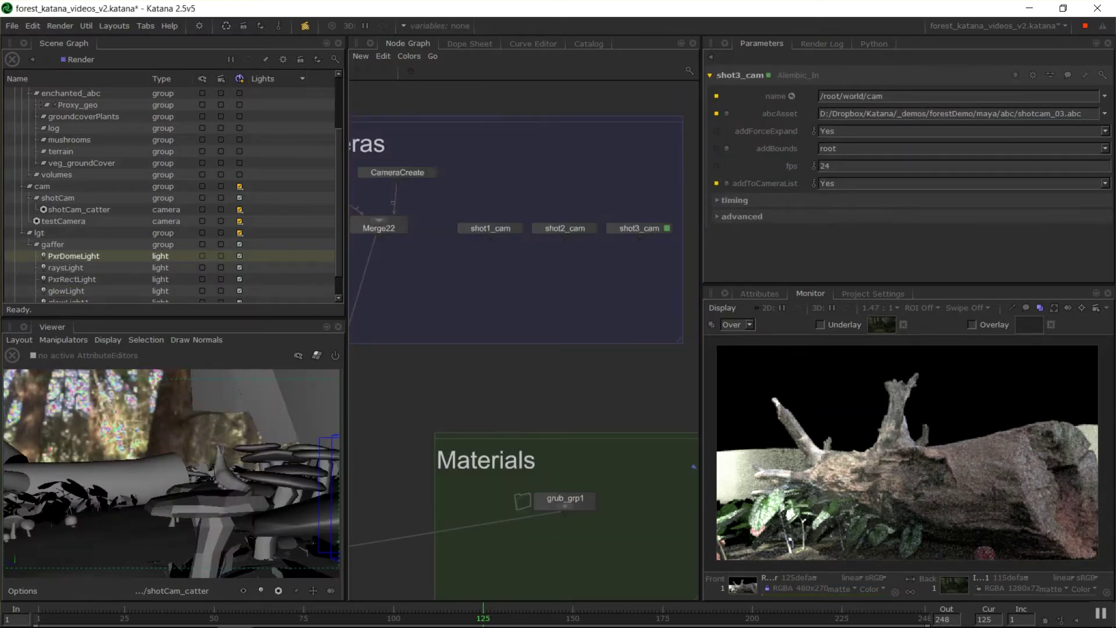
{"action": "middle_click_drag", "start_coordinate": [560, 265], "coordinate": [514, 263]}
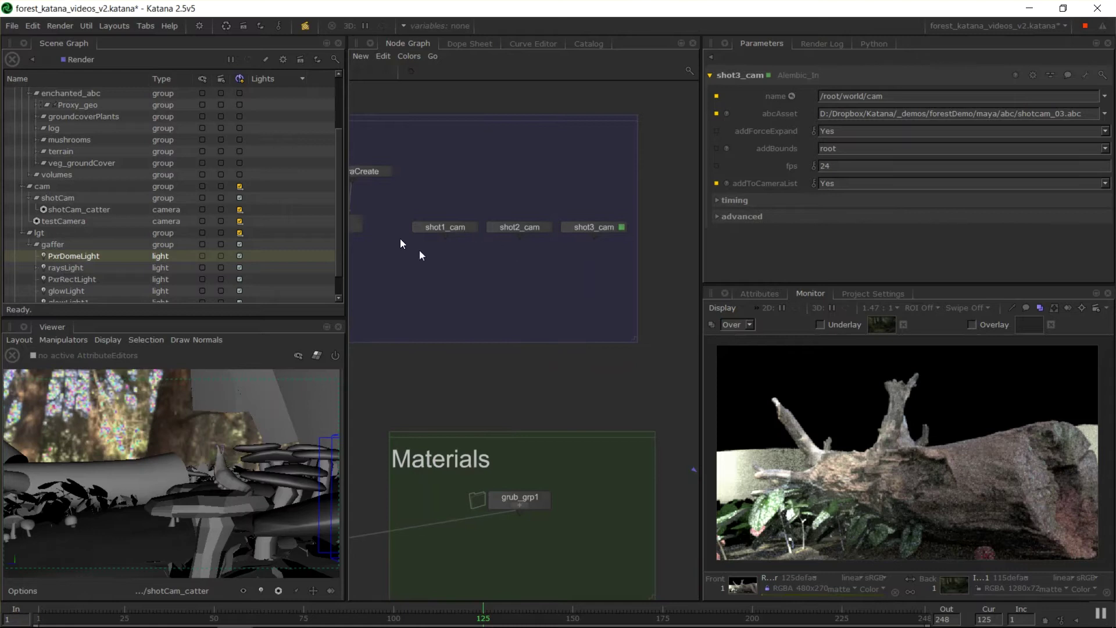
{"action": "left_click_drag", "start_coordinate": [404, 187], "coordinate": [614, 284]}
{"action": "left_click", "coordinate": [550, 302]}
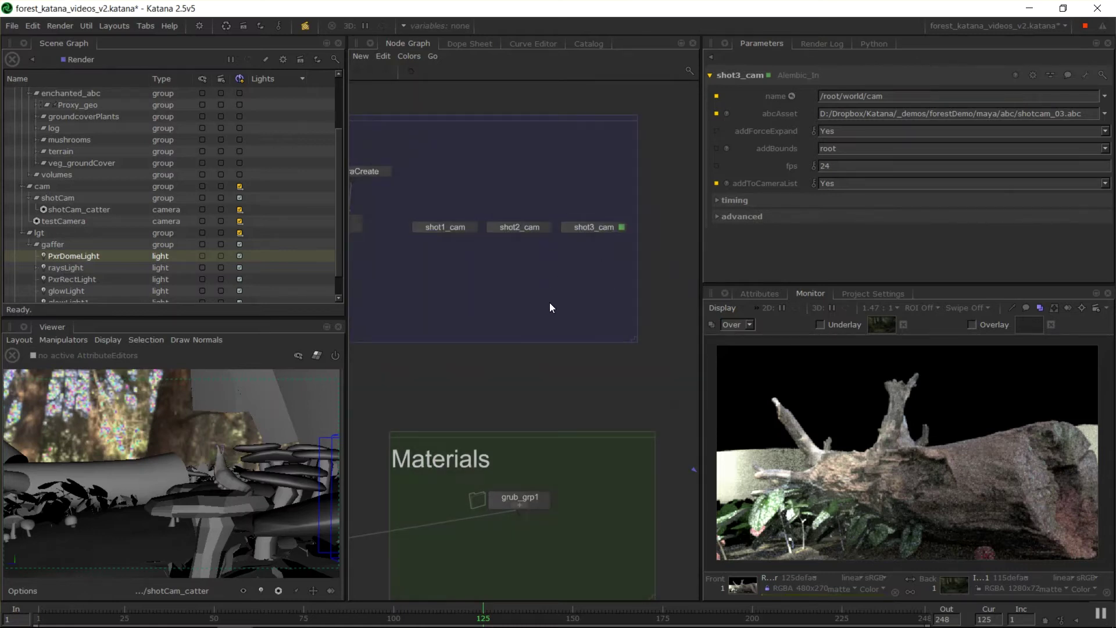
{"action": "left_click", "coordinate": [473, 227]}
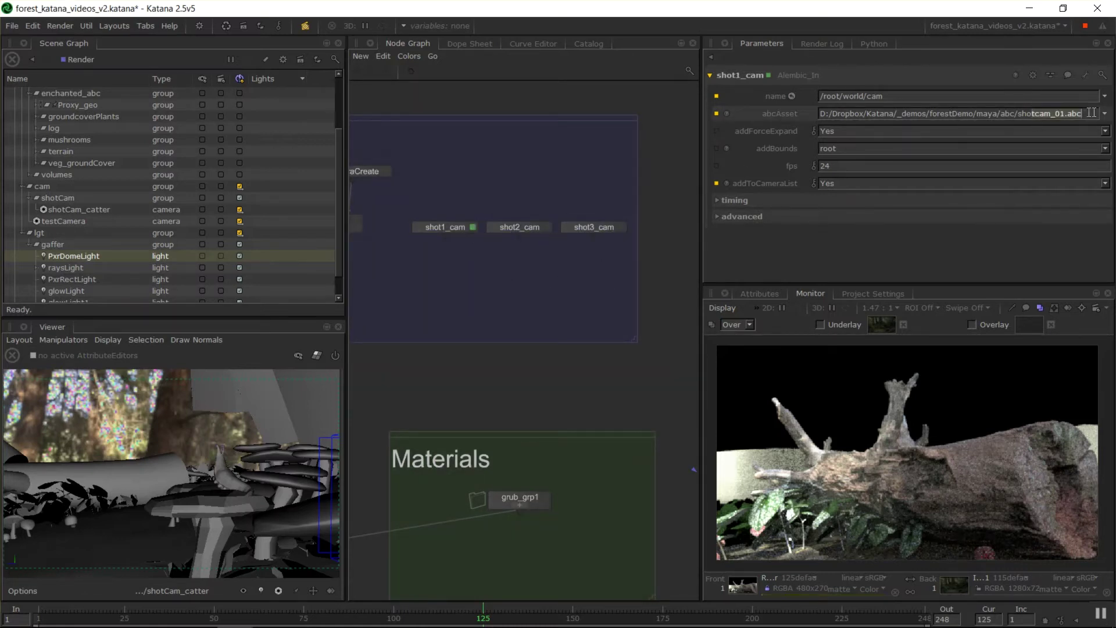
{"action": "left_click", "coordinate": [547, 227]}
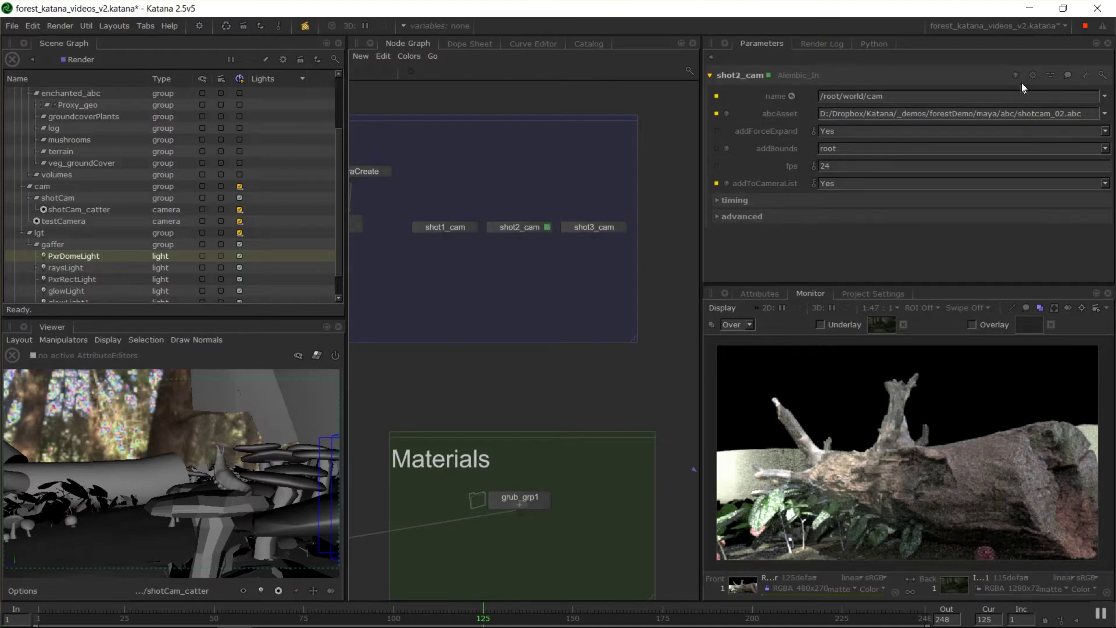
{"action": "left_click_drag", "start_coordinate": [1011, 114], "coordinate": [1056, 116]}
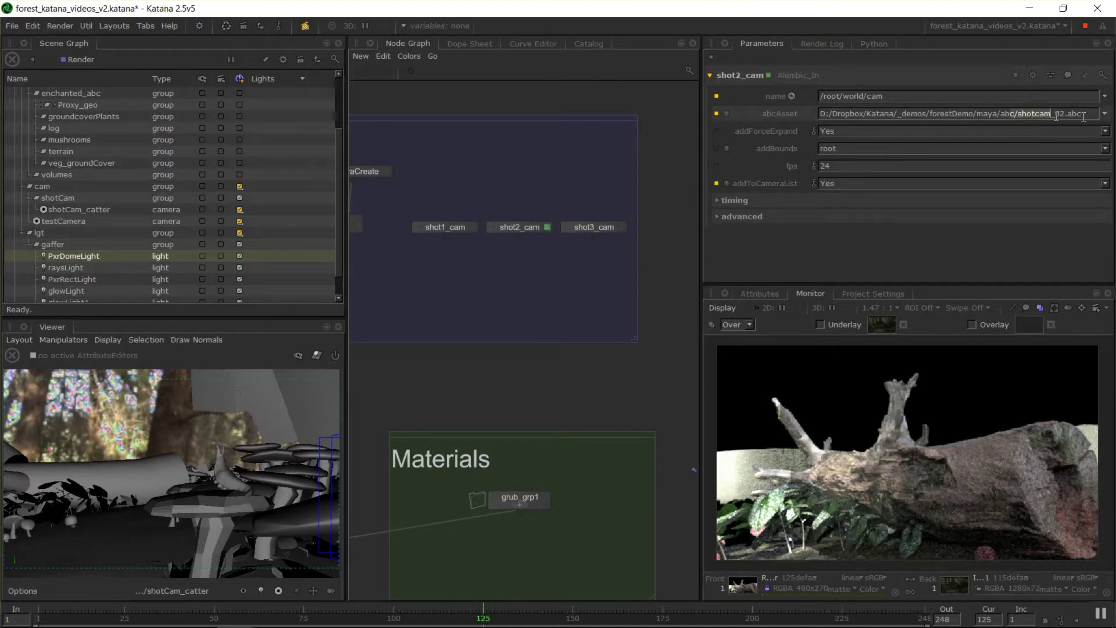
{"action": "left_click", "coordinate": [622, 227]}
{"action": "left_click_drag", "start_coordinate": [1017, 114], "coordinate": [1083, 113]}
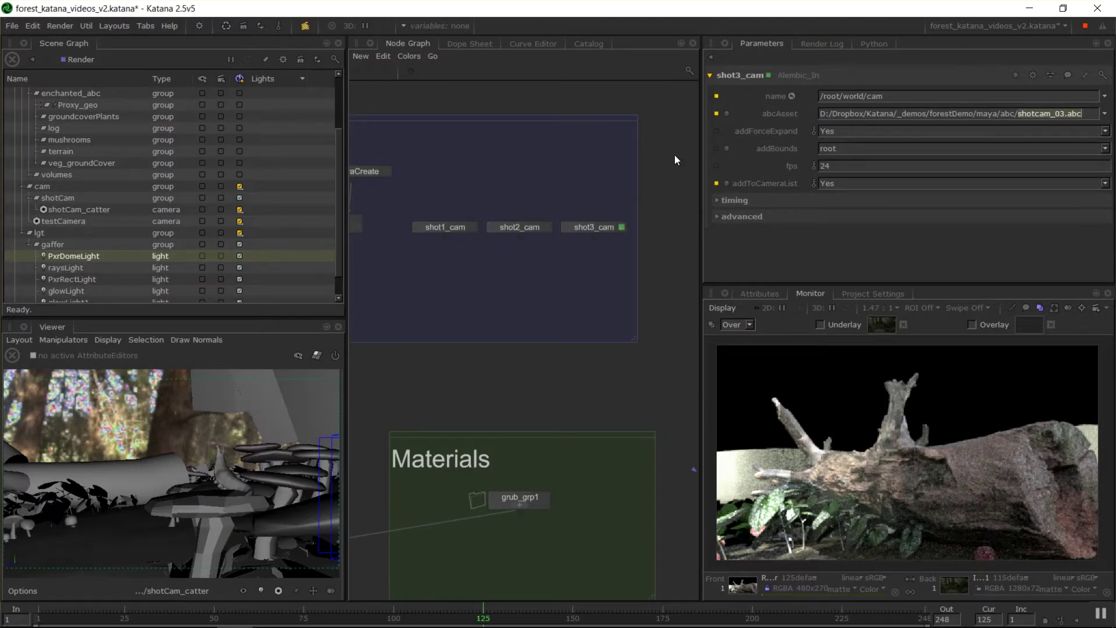
{"action": "middle_click_drag", "start_coordinate": [589, 218], "coordinate": [592, 212]}
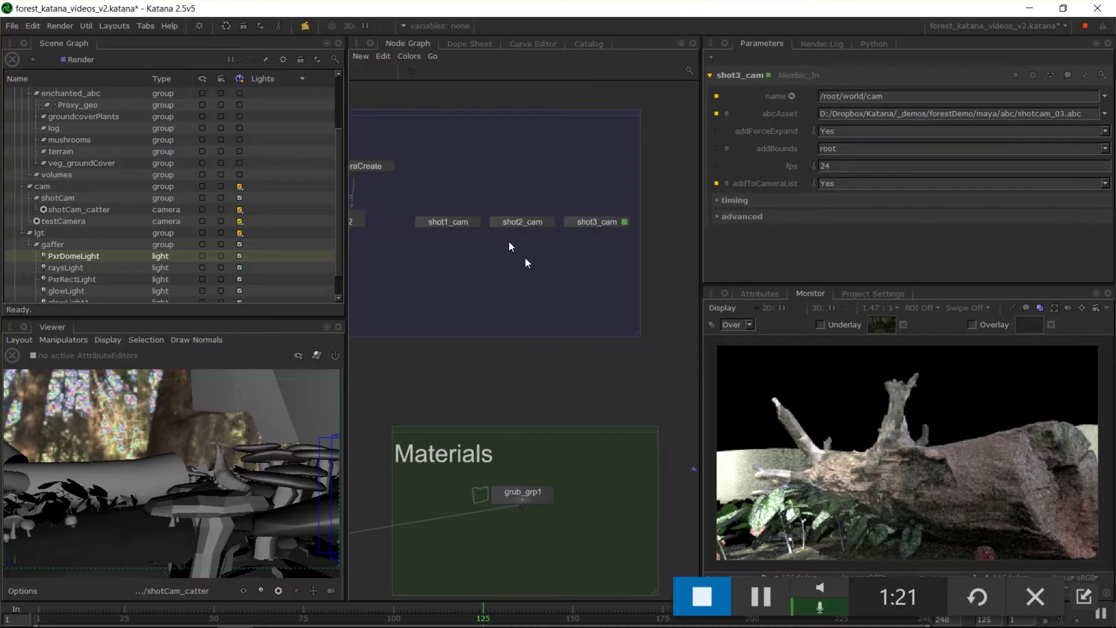
Step: Show the Project Settings and highlight the inTime and outTime values
{"action": "left_click", "coordinate": [872, 293]}
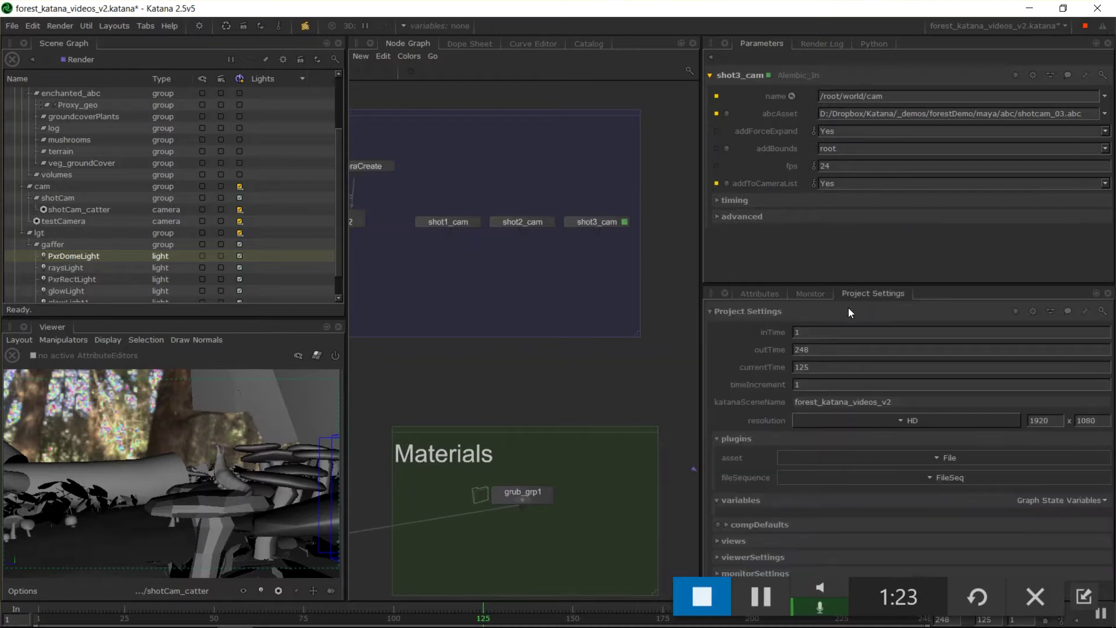
{"action": "left_click", "coordinate": [768, 598]}
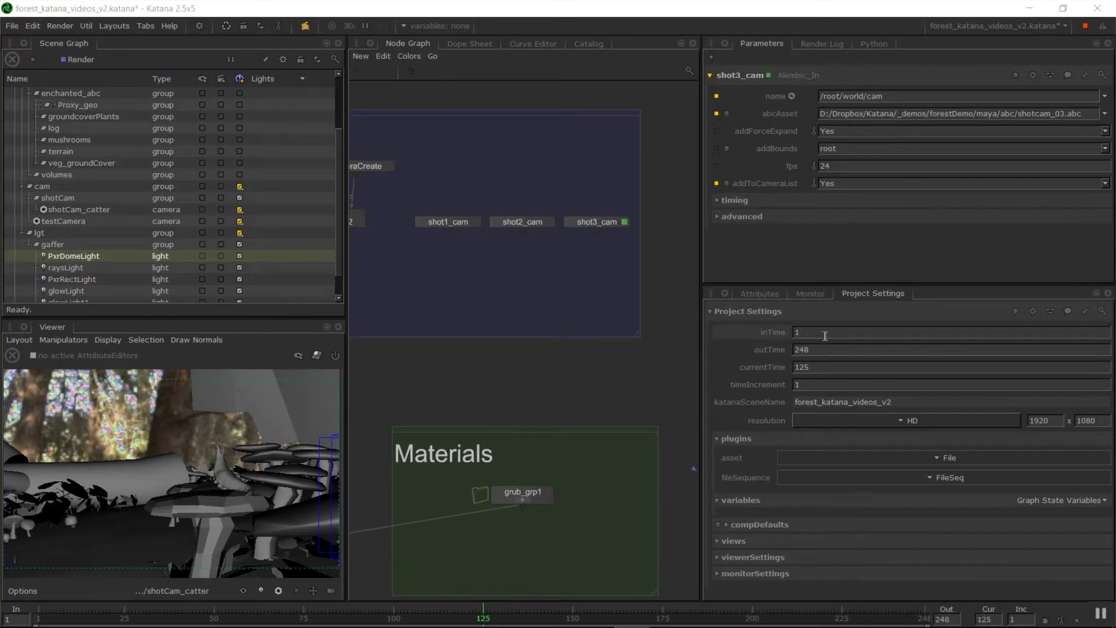
{"action": "left_click_drag", "start_coordinate": [822, 335], "coordinate": [787, 343]}
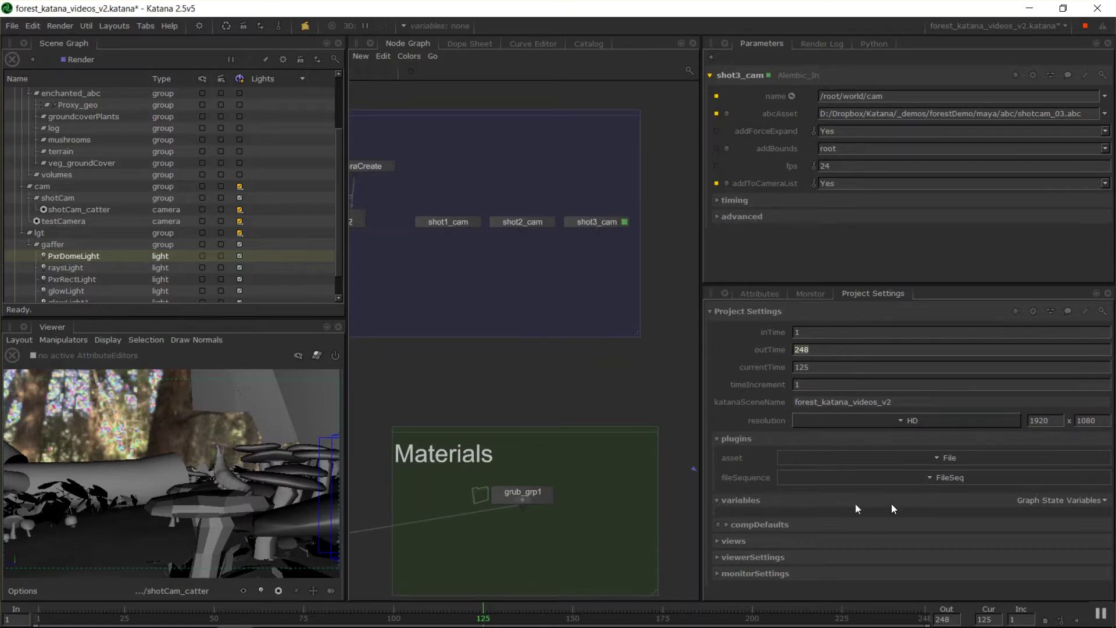
Step: Add a new graph state variable var1 and start renaming it
{"action": "left_click", "coordinate": [1059, 500]}
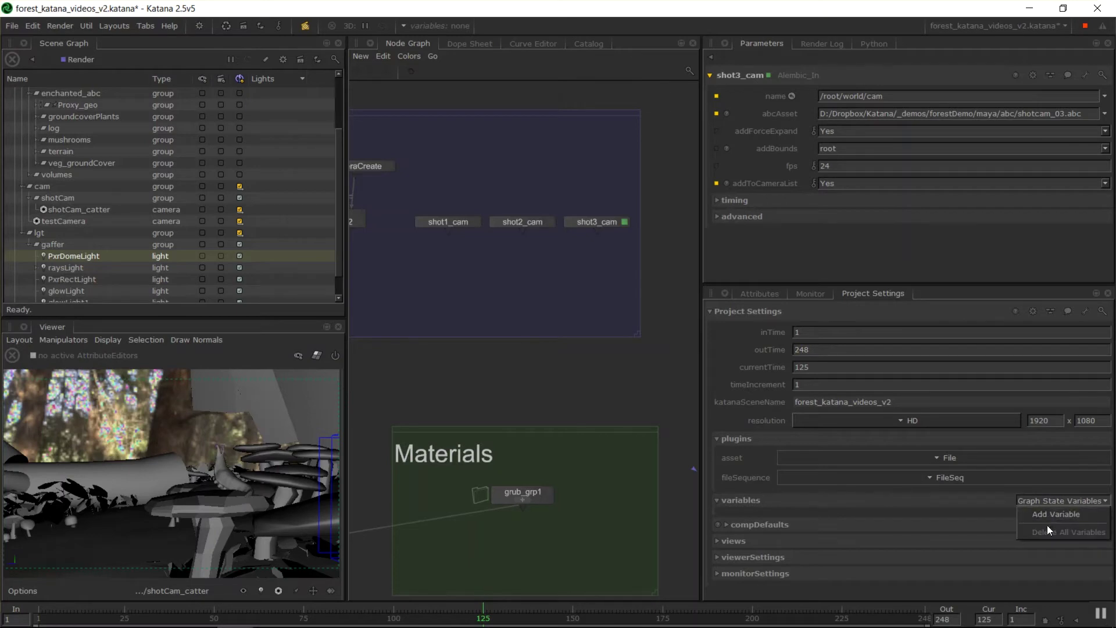
{"action": "left_click", "coordinate": [1046, 518]}
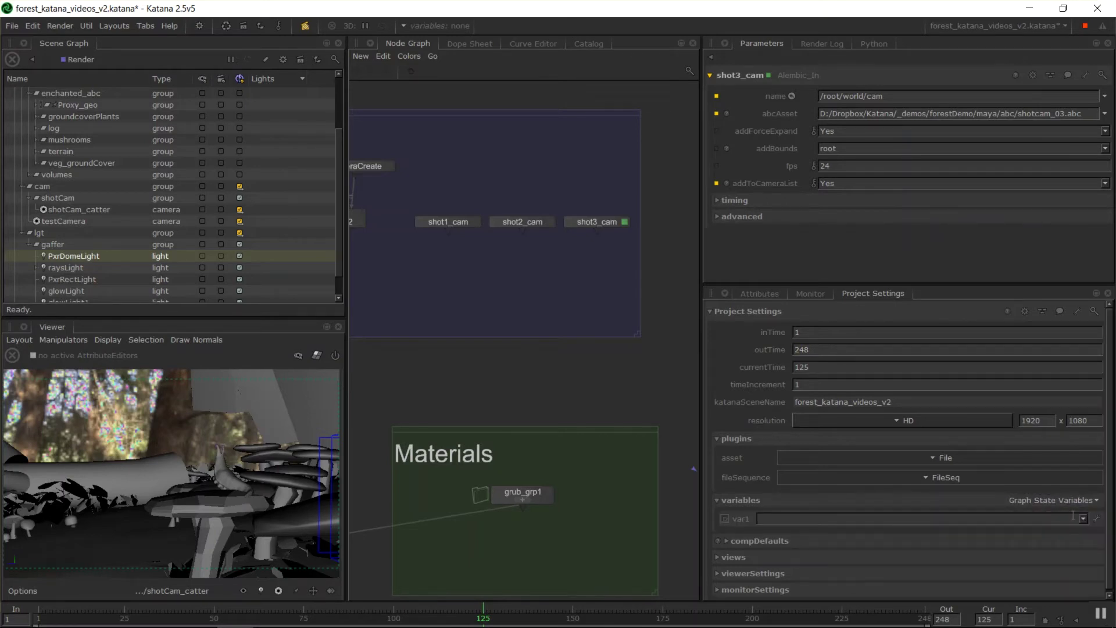
{"action": "left_click", "coordinate": [1097, 519]}
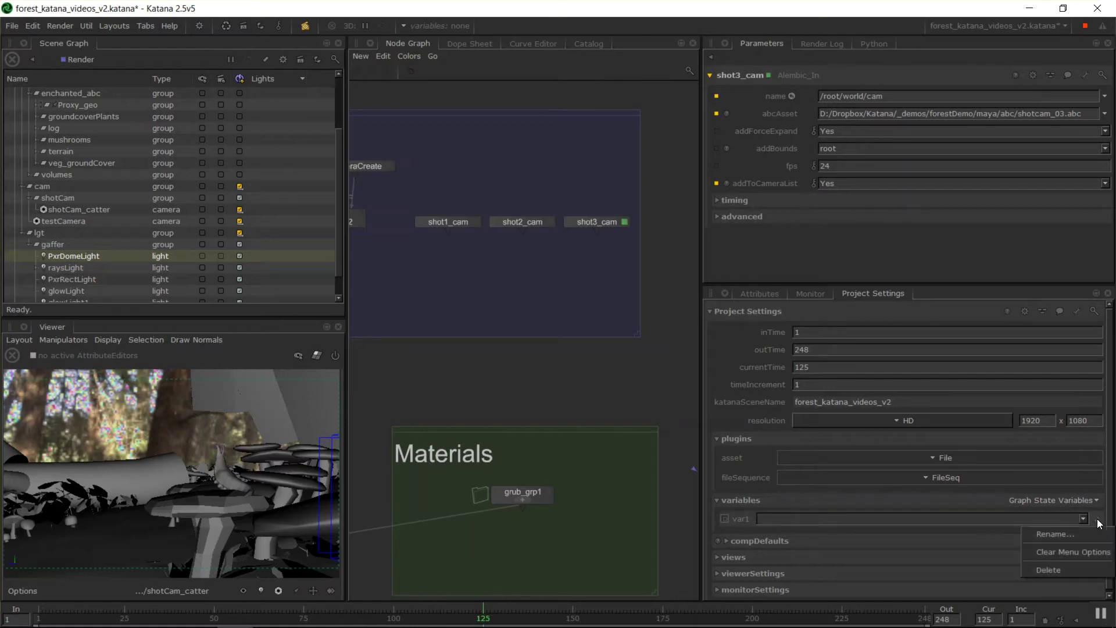
{"action": "left_click", "coordinate": [1055, 535]}
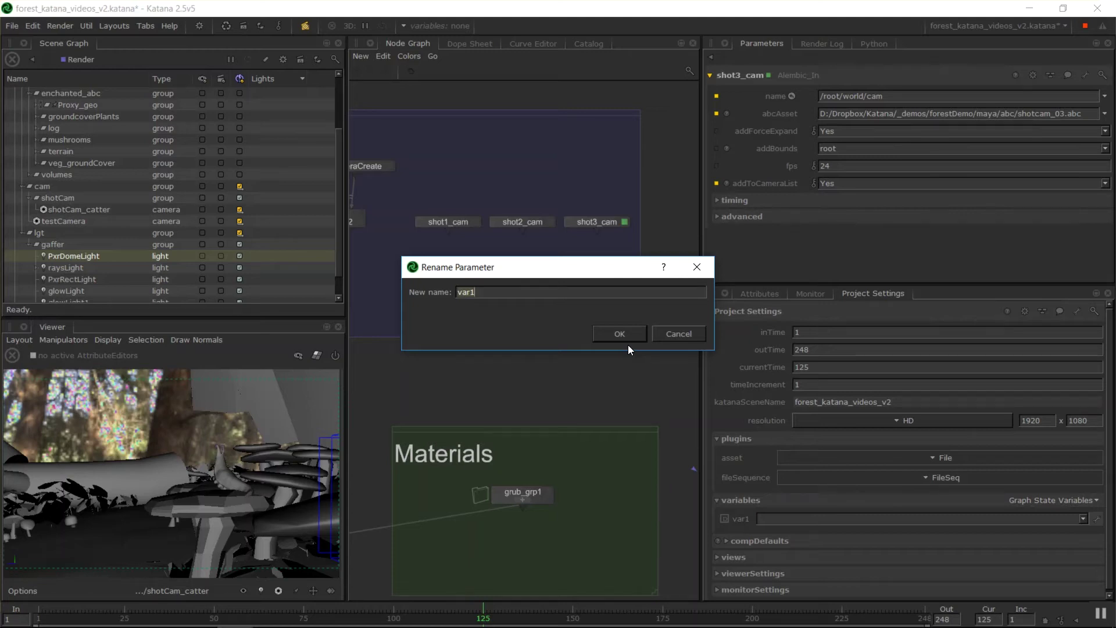
Step: Rename var1 to 'shot' and enter values Shot_01, Shot_02 and Shot_03, ending on Shot_03
{"action": "type", "text": "shot"}
{"action": "key", "text": "Return"}
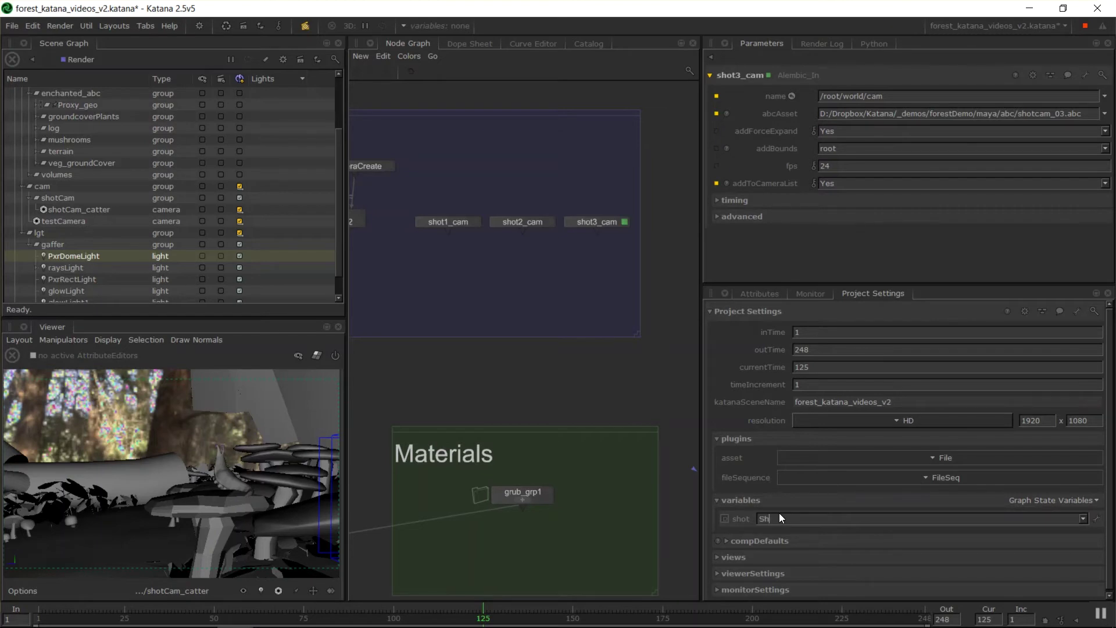
{"action": "key", "text": "Return"}
{"action": "left_click", "coordinate": [802, 518]}
{"action": "key", "text": "Return"}
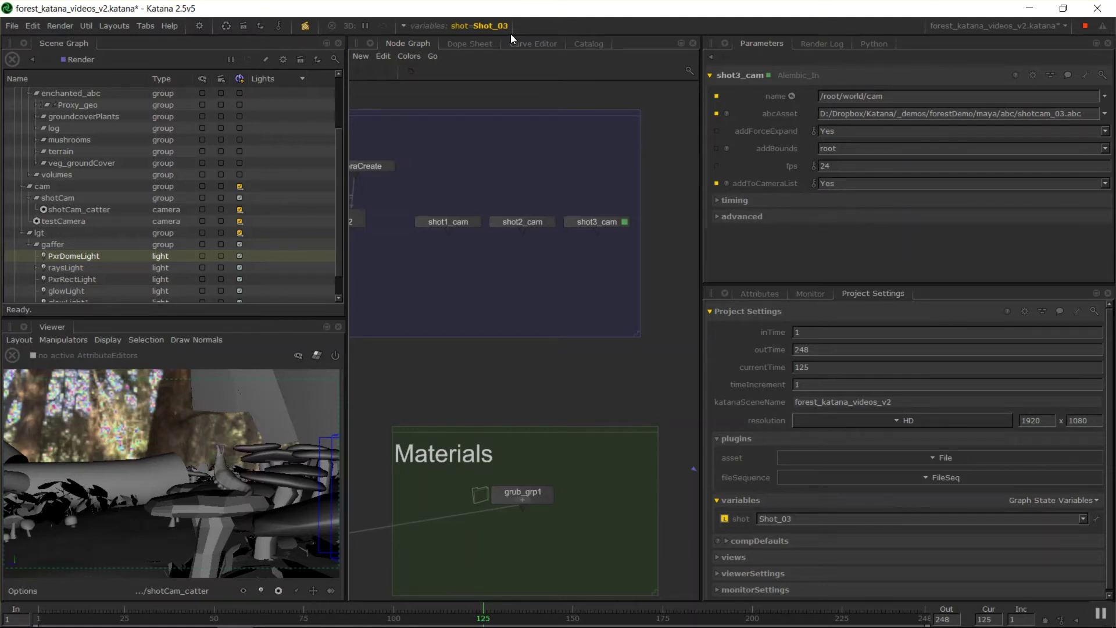
Step: Try Shot_02 in the header variables popup, then leave shot on Shot_01
{"action": "left_click", "coordinate": [475, 28]}
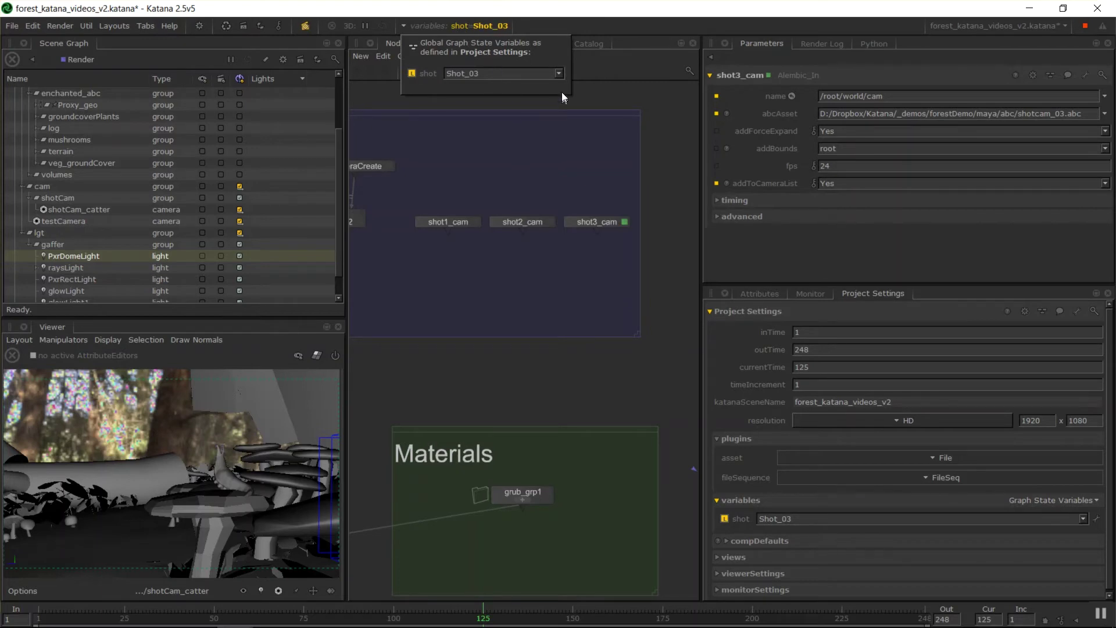
{"action": "left_click", "coordinate": [559, 72]}
{"action": "left_click", "coordinate": [475, 83]}
{"action": "left_click", "coordinate": [558, 73]}
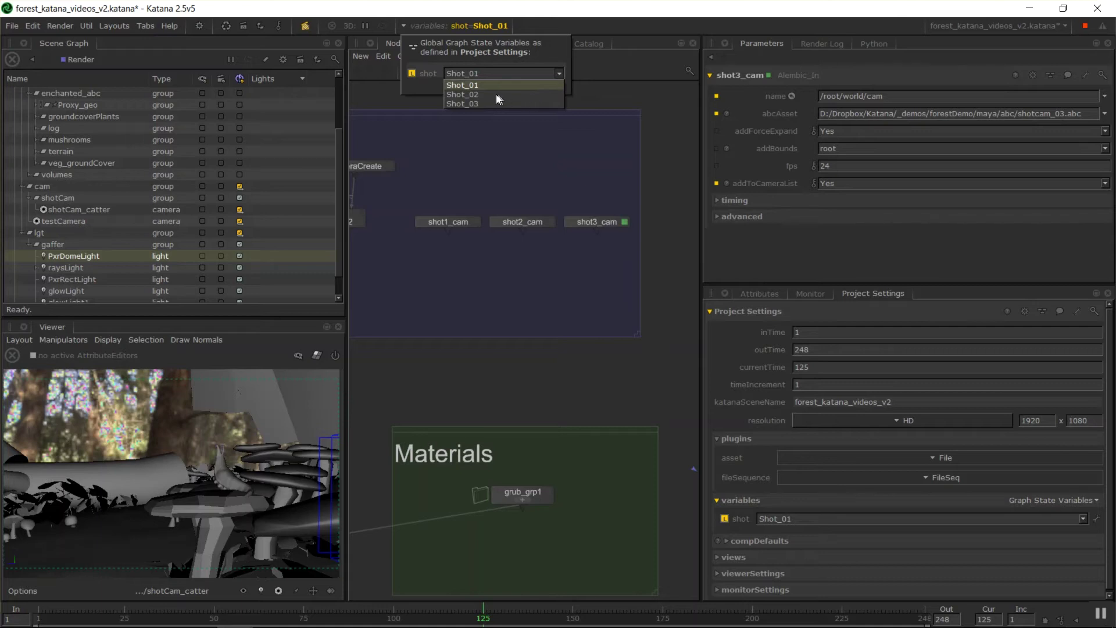
{"action": "left_click", "coordinate": [487, 94]}
{"action": "left_click", "coordinate": [558, 76]}
{"action": "left_click", "coordinate": [504, 86]}
{"action": "left_click", "coordinate": [524, 122]}
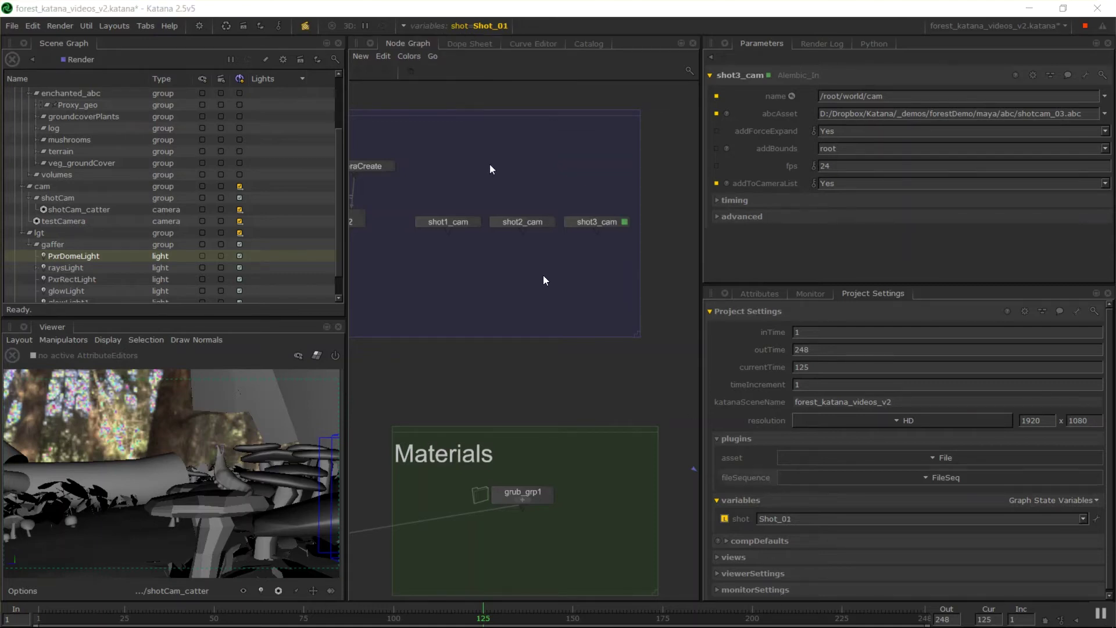
{"action": "left_click", "coordinate": [488, 27]}
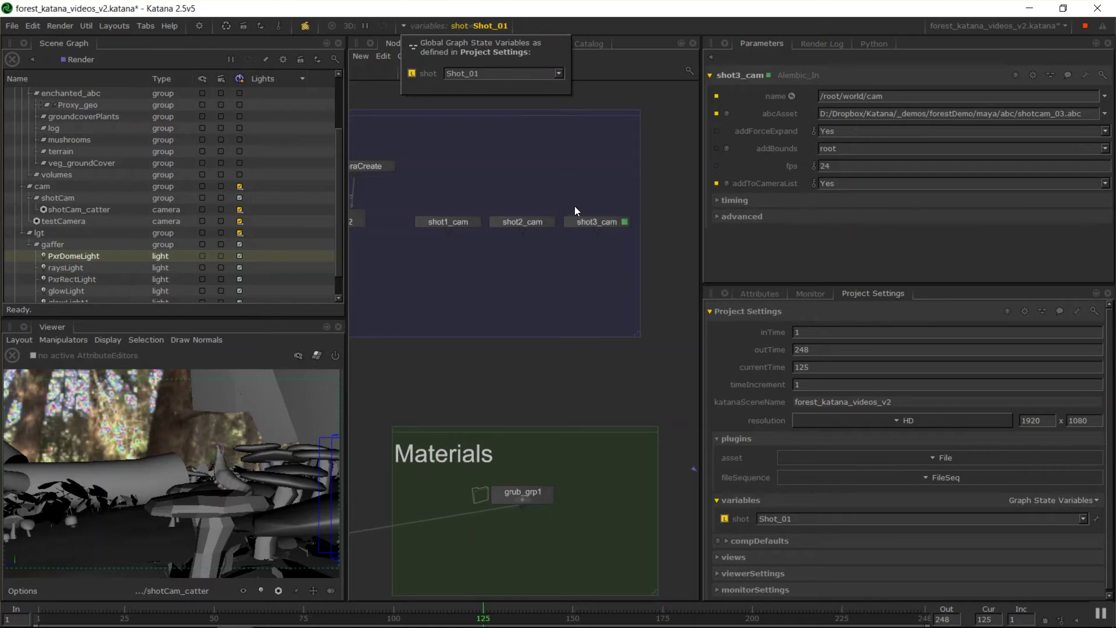
{"action": "left_click", "coordinate": [558, 73]}
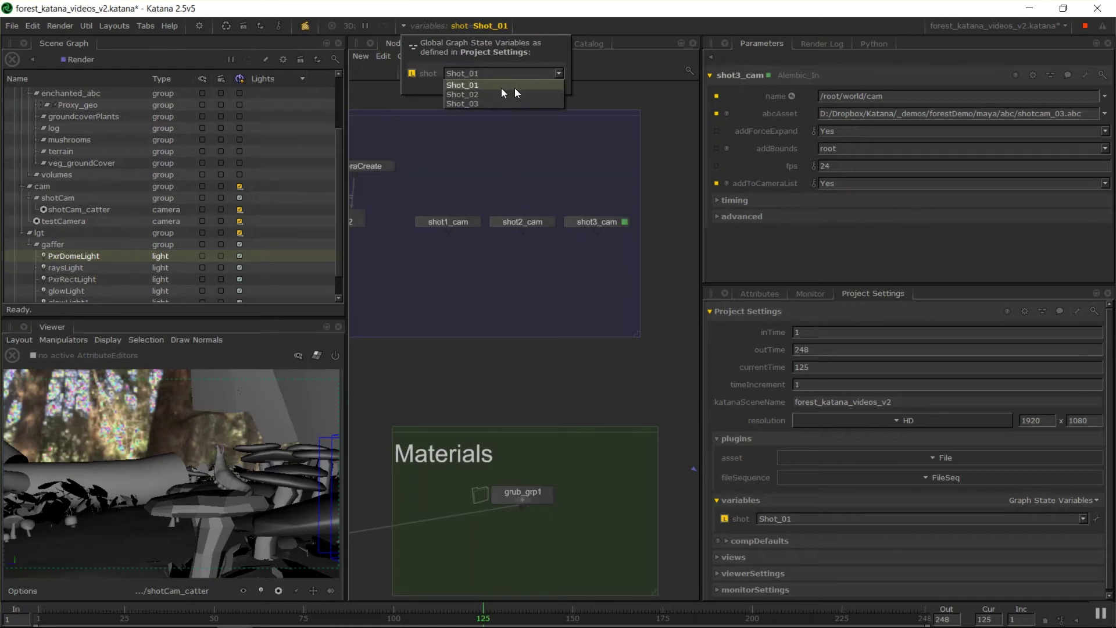
{"action": "left_click", "coordinate": [562, 69]}
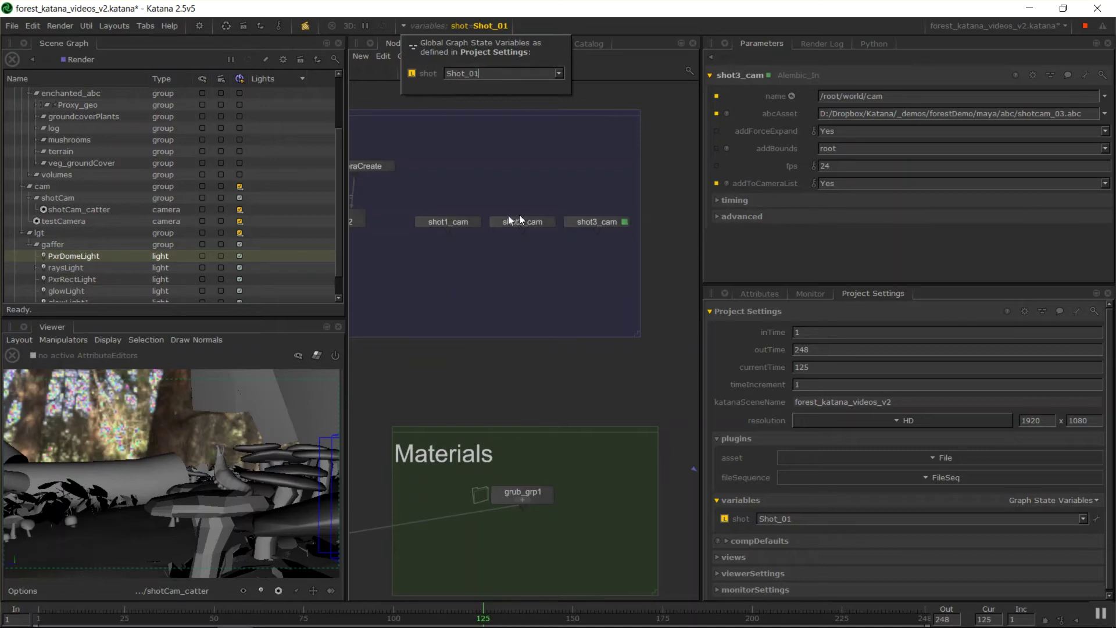
Step: Create a VariableSwitch node, VariableSwitch3, in the Node Graph
{"action": "key", "text": "Tab"}
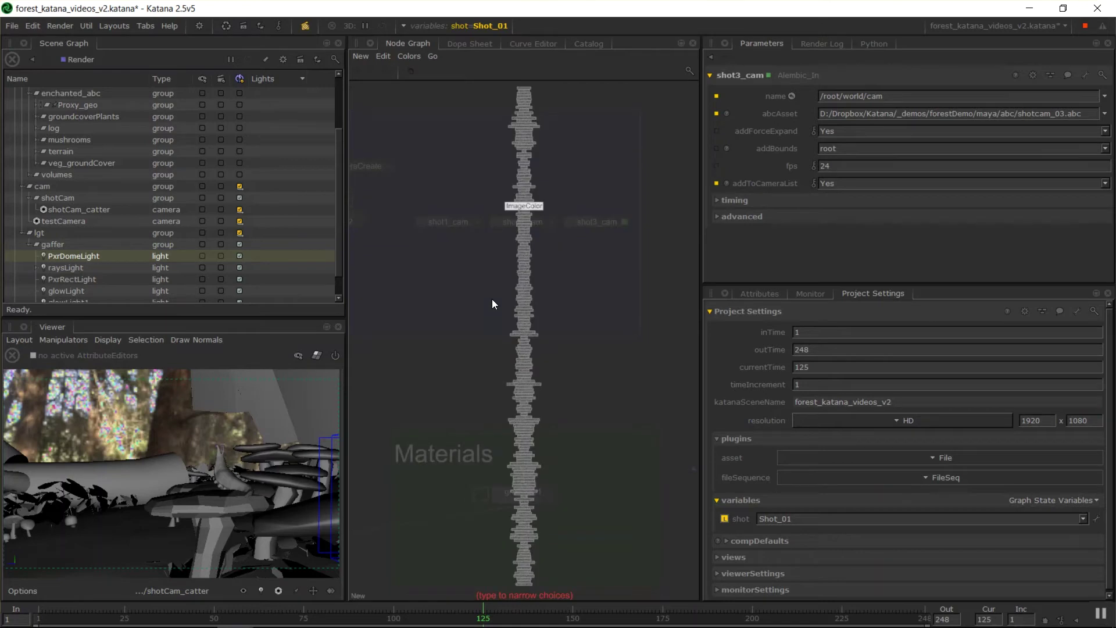
{"action": "type", "text": "vari"}
{"action": "key", "text": "Up"}
{"action": "key", "text": "Up"}
{"action": "key", "text": "Up"}
{"action": "key", "text": "Up"}
{"action": "key", "text": "Up"}
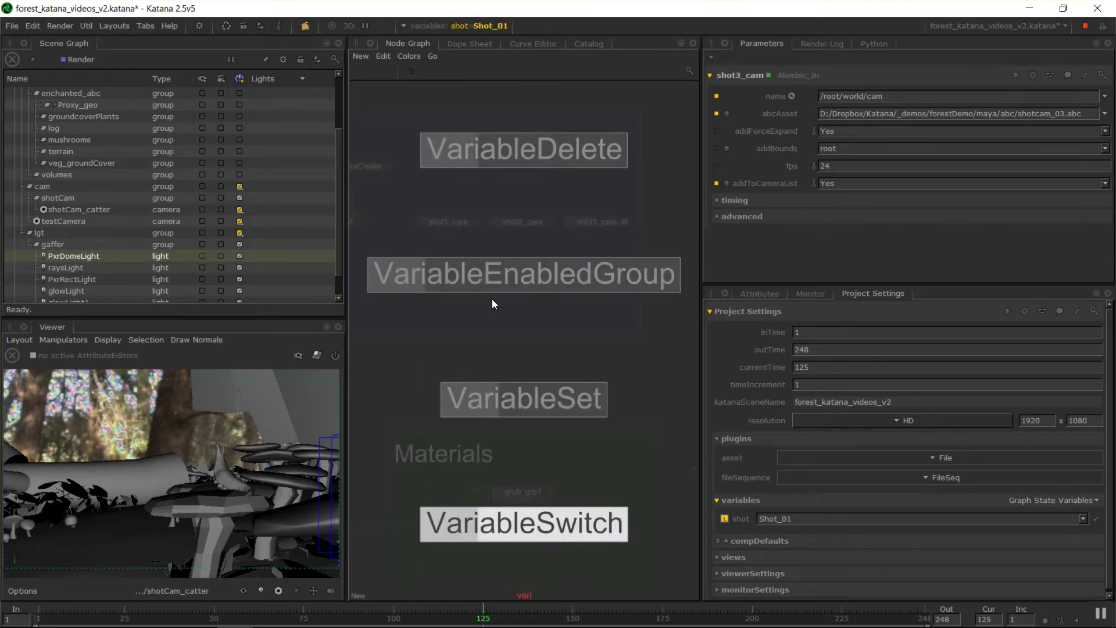
{"action": "key", "text": "Down"}
{"action": "key", "text": "Down"}
{"action": "key", "text": "Down"}
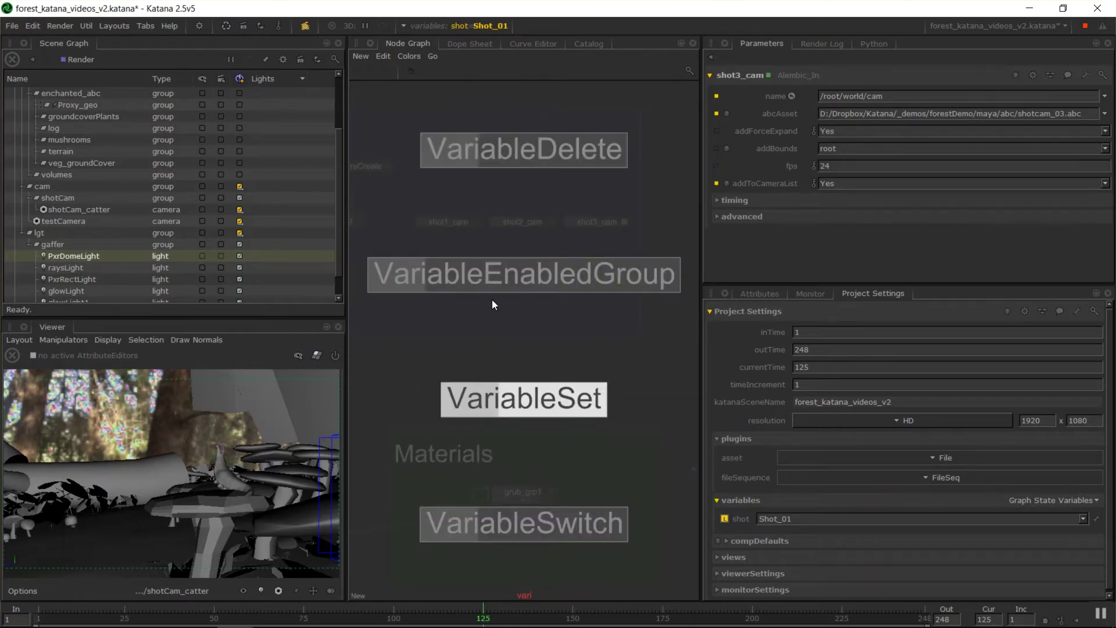
{"action": "key", "text": "Return"}
{"action": "left_click", "coordinate": [535, 299]}
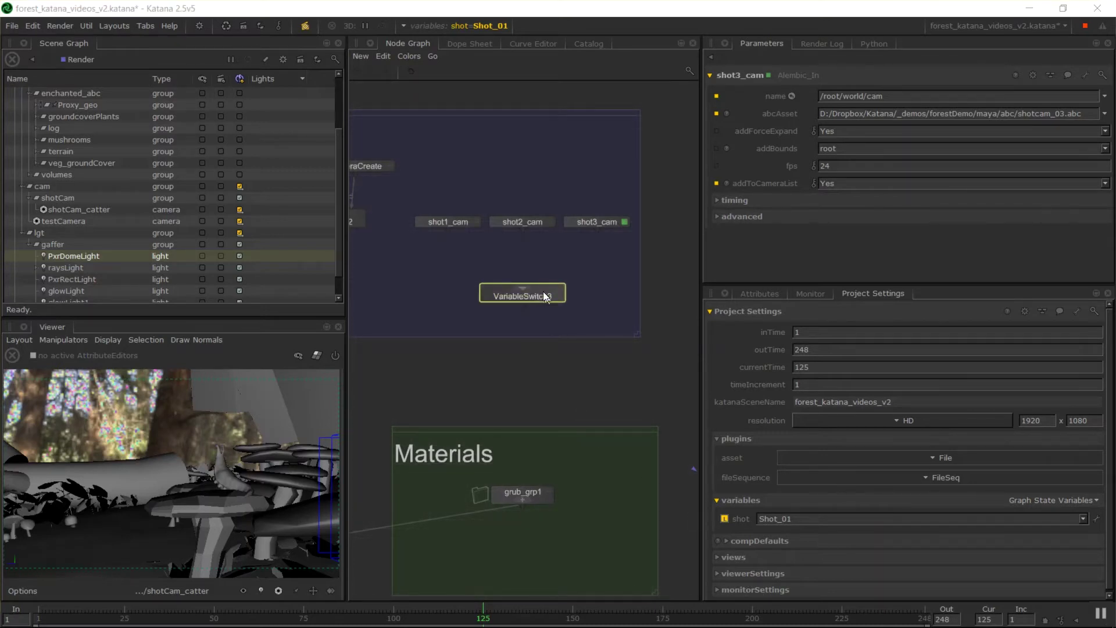
Step: Connect shot1_cam, shot2_cam and shot3_cam into VariableSwitch3's three inputs
{"action": "scroll", "coordinate": [534, 302], "scroll_direction": "up", "scroll_amount": 6}
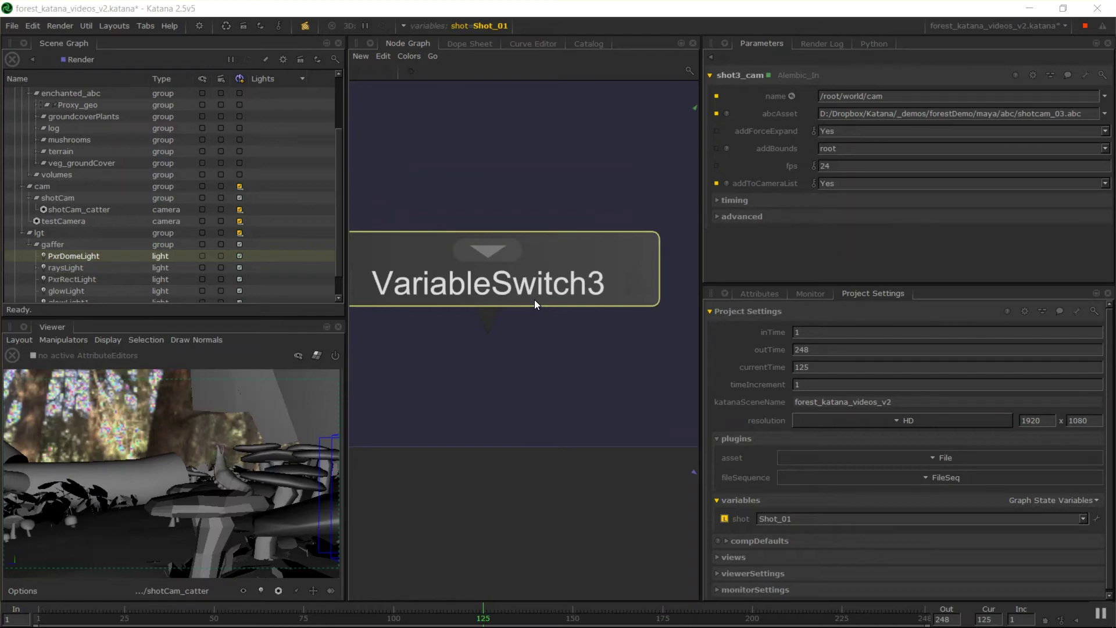
{"action": "scroll", "coordinate": [514, 242], "scroll_direction": "down", "scroll_amount": 6}
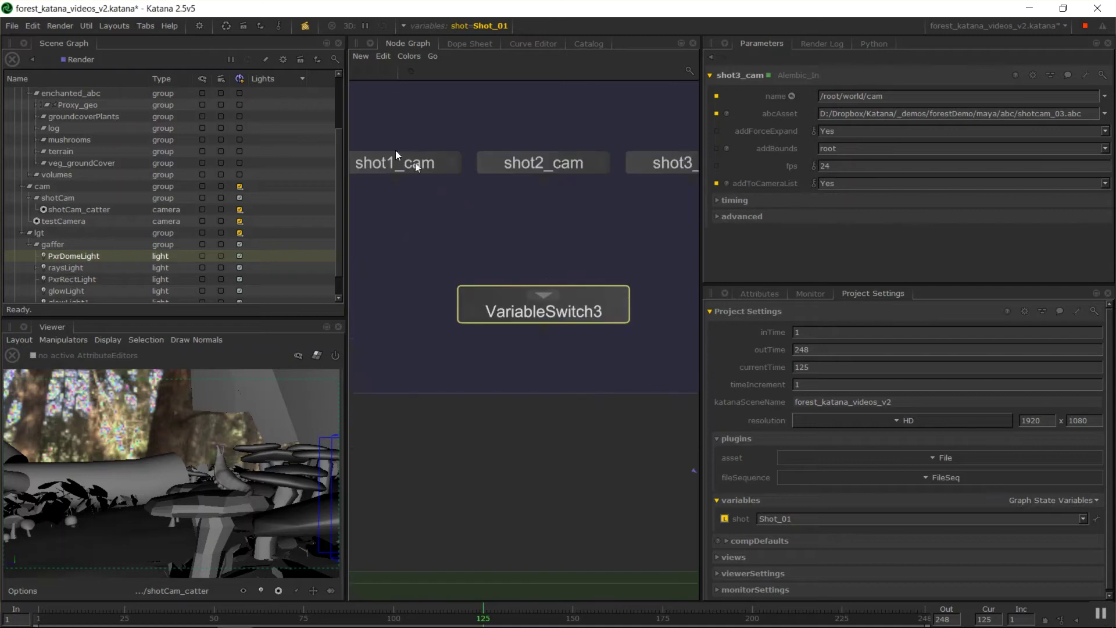
{"action": "left_click_drag", "start_coordinate": [395, 176], "coordinate": [554, 299]}
{"action": "left_click_drag", "start_coordinate": [546, 180], "coordinate": [557, 295]}
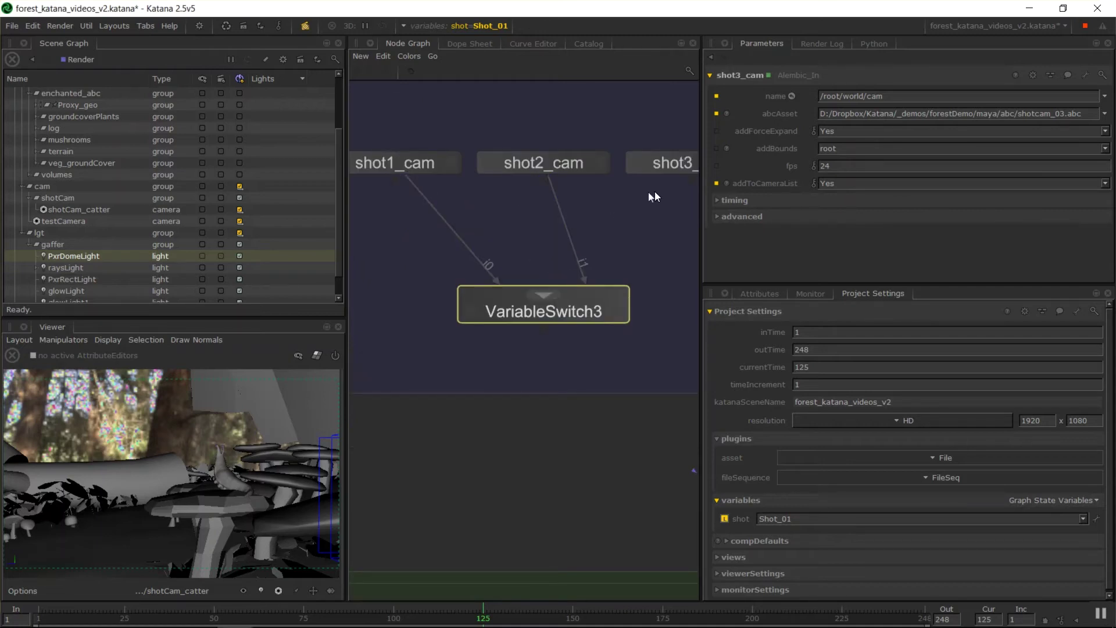
{"action": "left_click_drag", "start_coordinate": [693, 182], "coordinate": [546, 301]}
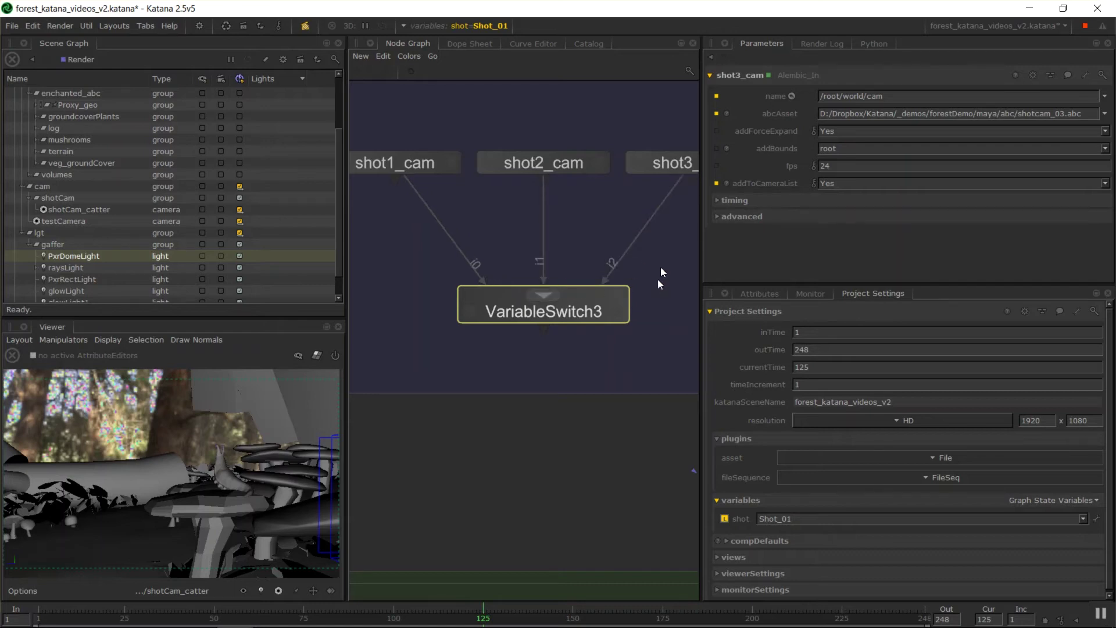
{"action": "double_click", "coordinate": [590, 305]}
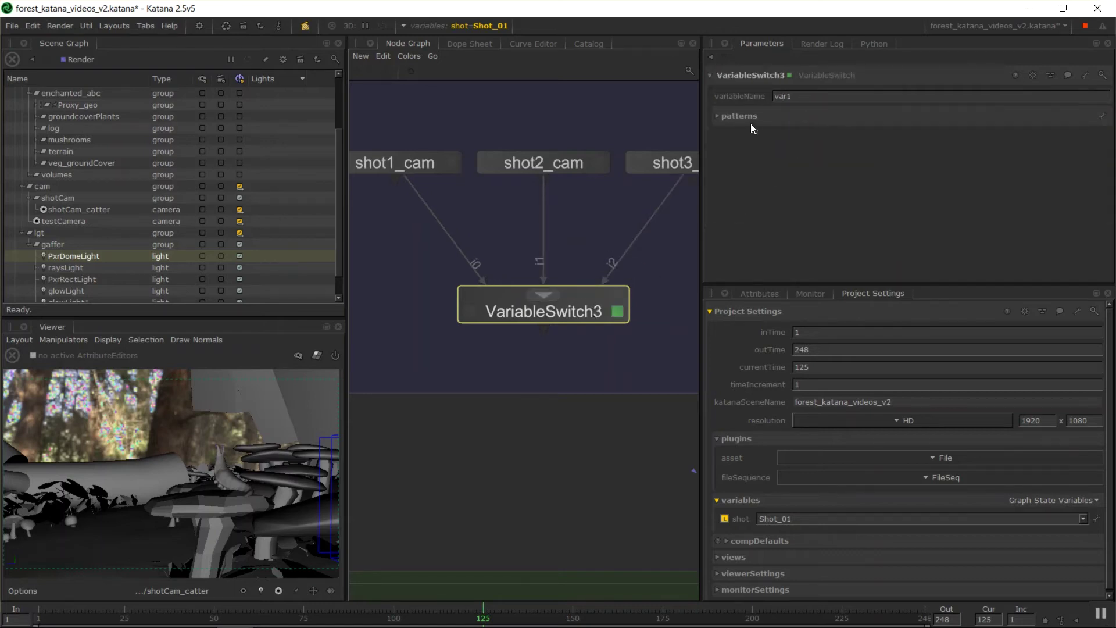
Step: Change VariableSwitch3's variableName from var1 to shot
{"action": "left_click", "coordinate": [717, 116]}
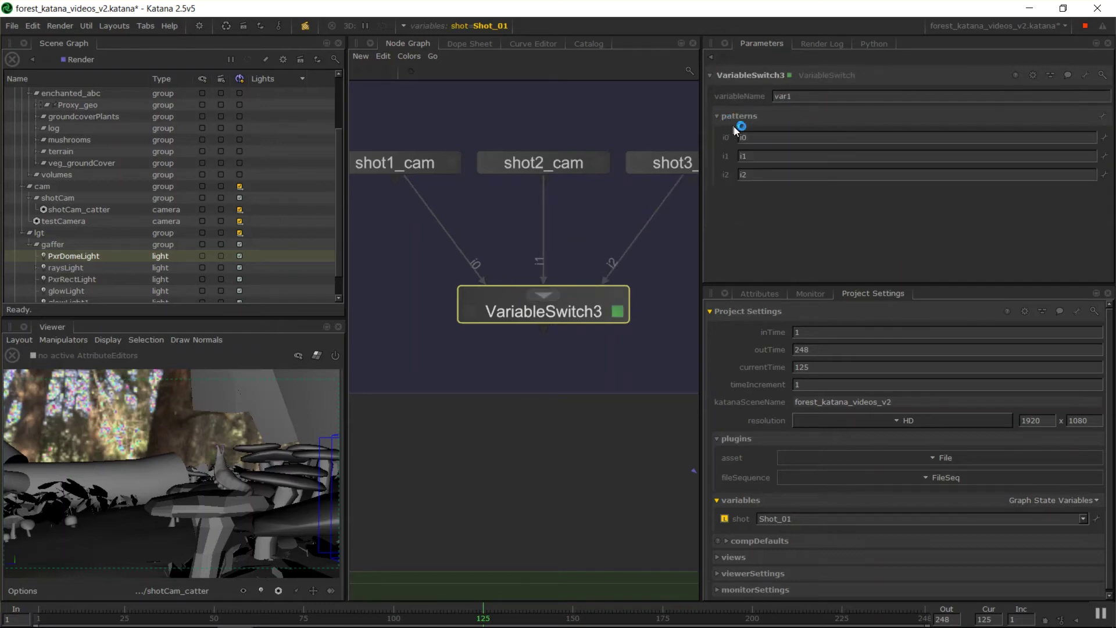
{"action": "left_click", "coordinate": [742, 138]}
{"action": "left_click_drag", "start_coordinate": [751, 156], "coordinate": [736, 174]}
{"action": "double_click", "coordinate": [782, 96]}
{"action": "type", "text": "sho"}
Step: Set patterns i0, i1 and i2 to Shot_01, Shot_02 and Shot_03
{"action": "type", "text": "Shot_01"}
{"action": "key", "text": "Return"}
{"action": "key", "text": "Tab"}
{"action": "type", "text": "Shot_01"}
{"action": "double_click", "coordinate": [764, 178]}
{"action": "type", "text": "Shot_01"}
{"action": "left_click", "coordinate": [795, 153]}
{"action": "key", "text": "BackSpace"}
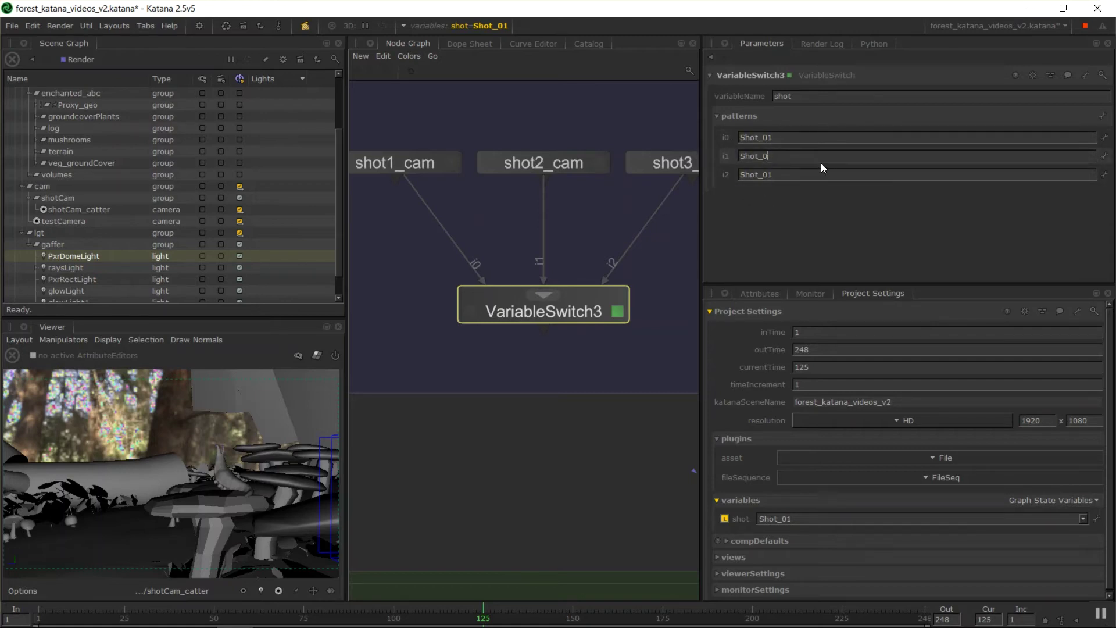
{"action": "type", "text": "2"}
{"action": "key", "text": "Tab"}
{"action": "key", "text": "BackSpace"}
{"action": "type", "text": "3"}
{"action": "key", "text": "Return"}
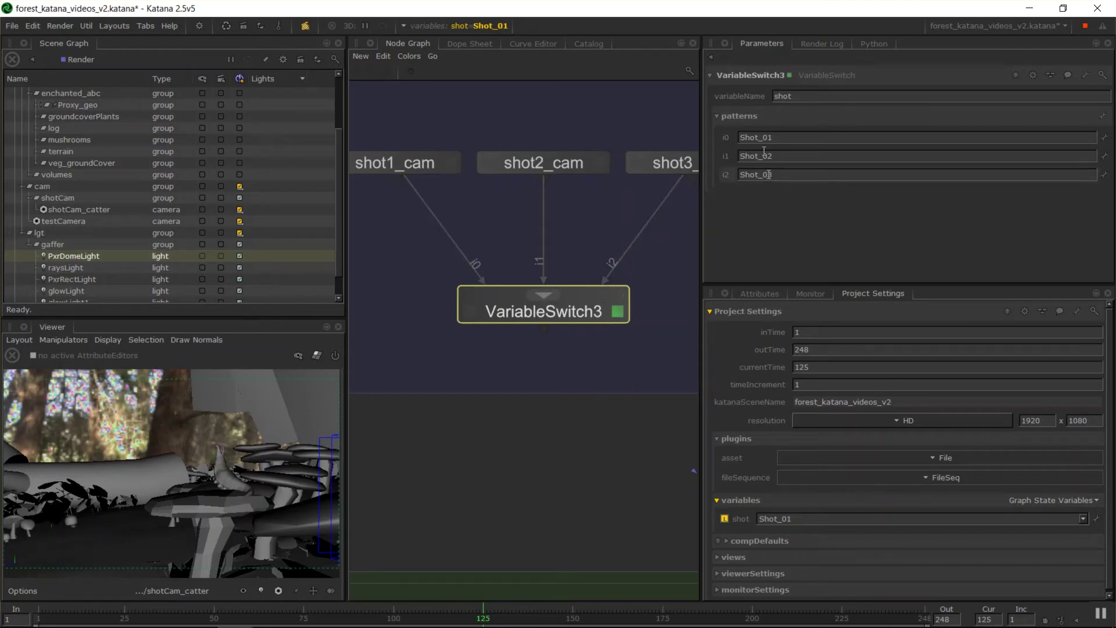
{"action": "middle_click_drag", "start_coordinate": [524, 378], "coordinate": [563, 357]}
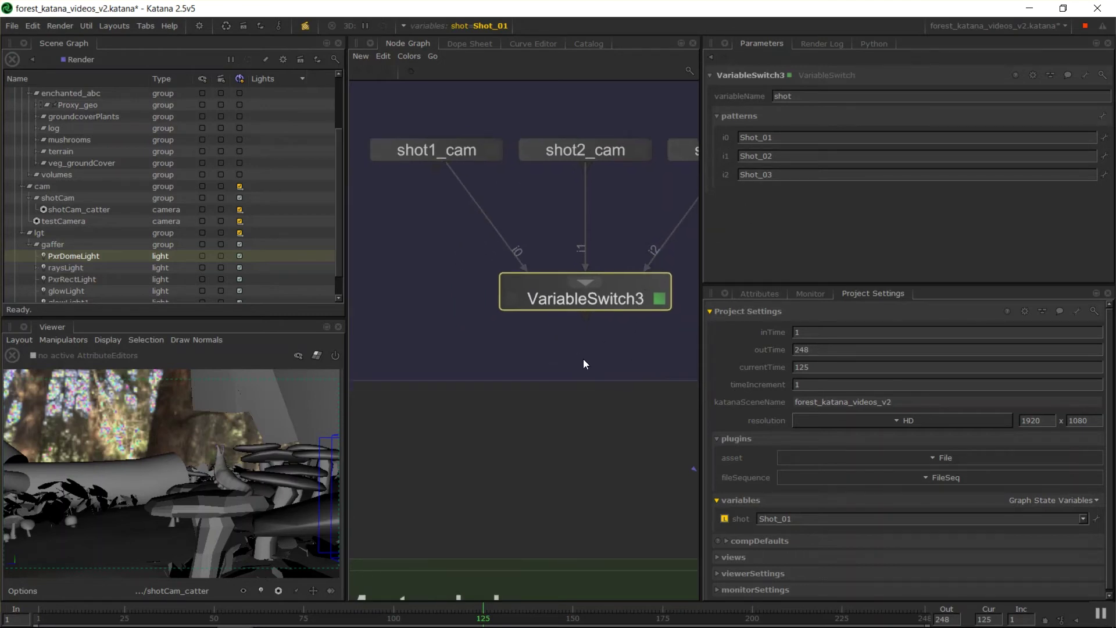
Step: Tidy the camera nodes and wire VariableSwitch3's output into the dot below
{"action": "scroll", "coordinate": [604, 317], "scroll_direction": "down", "scroll_amount": 4}
{"action": "middle_click_drag", "start_coordinate": [438, 158], "coordinate": [493, 191]}
{"action": "left_click_drag", "start_coordinate": [534, 164], "coordinate": [351, 289]}
{"action": "left_click_drag", "start_coordinate": [483, 243], "coordinate": [465, 262]}
{"action": "left_click", "coordinate": [520, 183]}
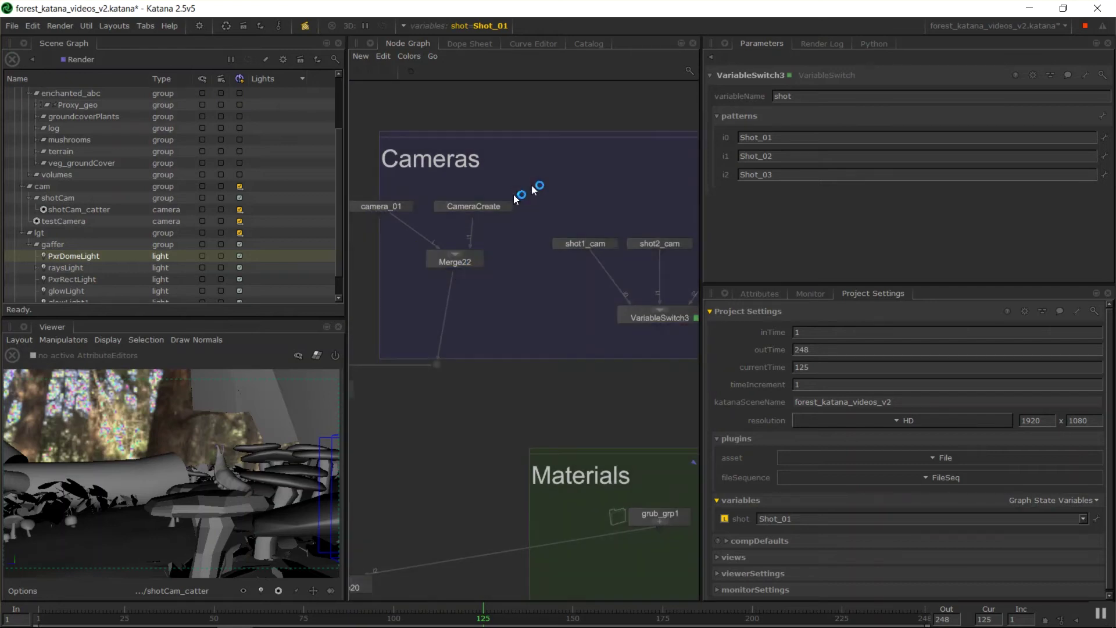
{"action": "left_click_drag", "start_coordinate": [390, 208], "coordinate": [410, 189]}
{"action": "left_click_drag", "start_coordinate": [480, 209], "coordinate": [483, 189]}
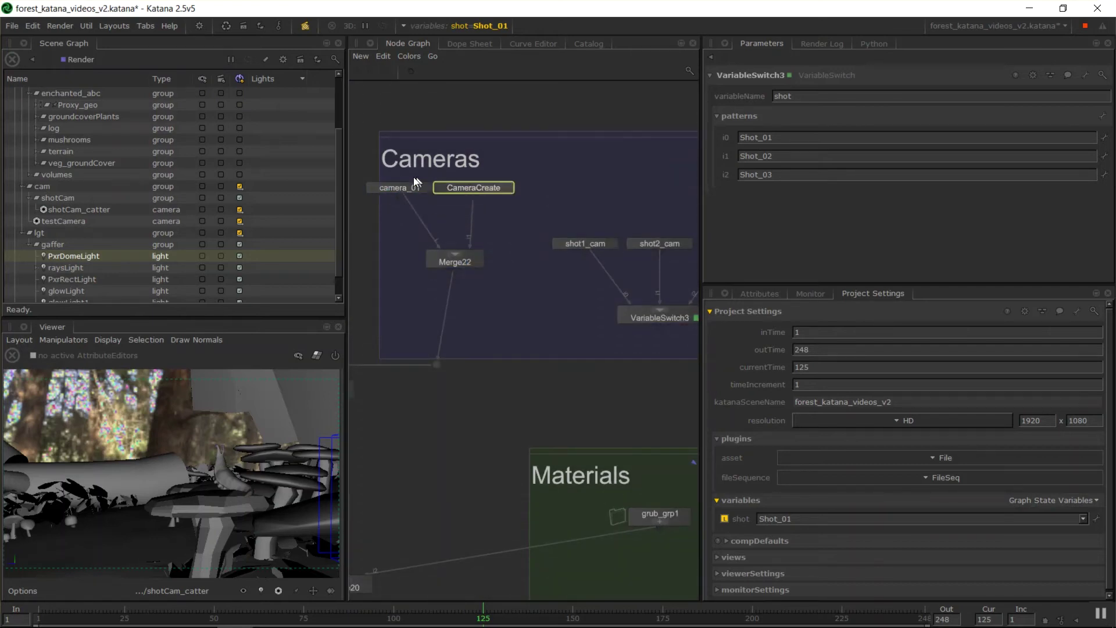
{"action": "left_click_drag", "start_coordinate": [453, 269], "coordinate": [437, 356]}
{"action": "middle_click_drag", "start_coordinate": [546, 322], "coordinate": [507, 310]}
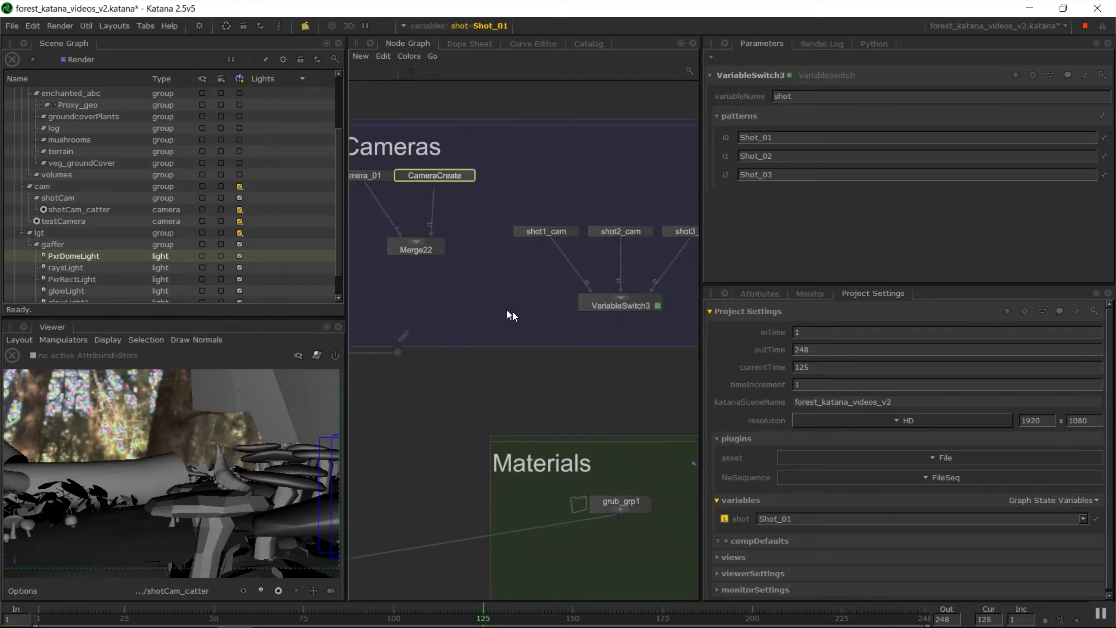
{"action": "left_click_drag", "start_coordinate": [398, 347], "coordinate": [621, 314]}
Step: Cycle the shot variable through Shot_02 and Shot_03, finishing on Shot_01
{"action": "left_click", "coordinate": [492, 26]}
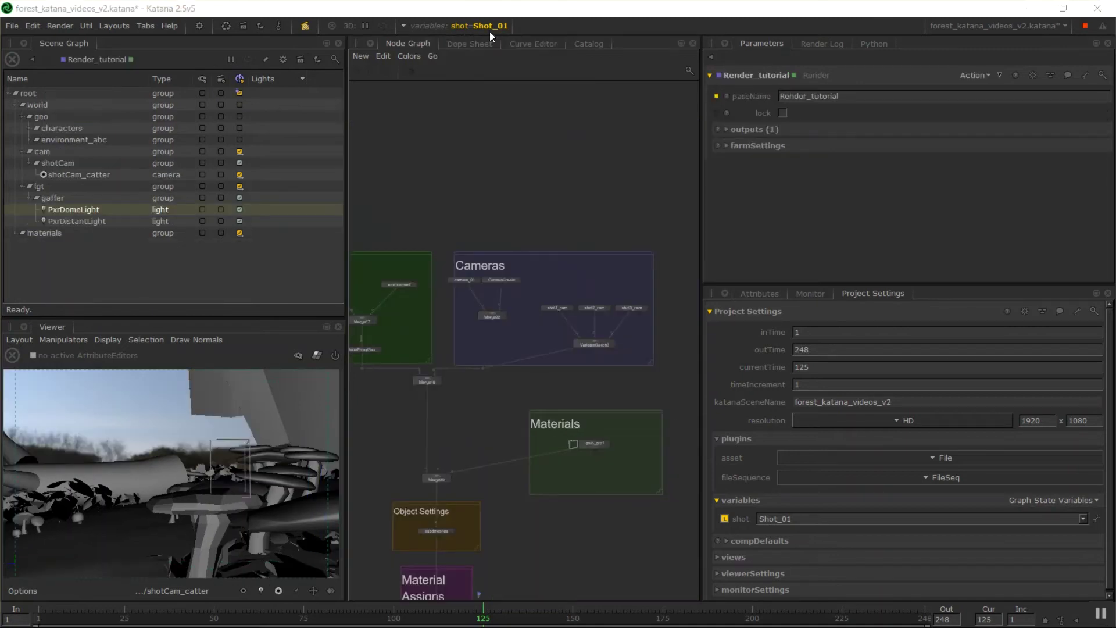
{"action": "left_click", "coordinate": [490, 26]}
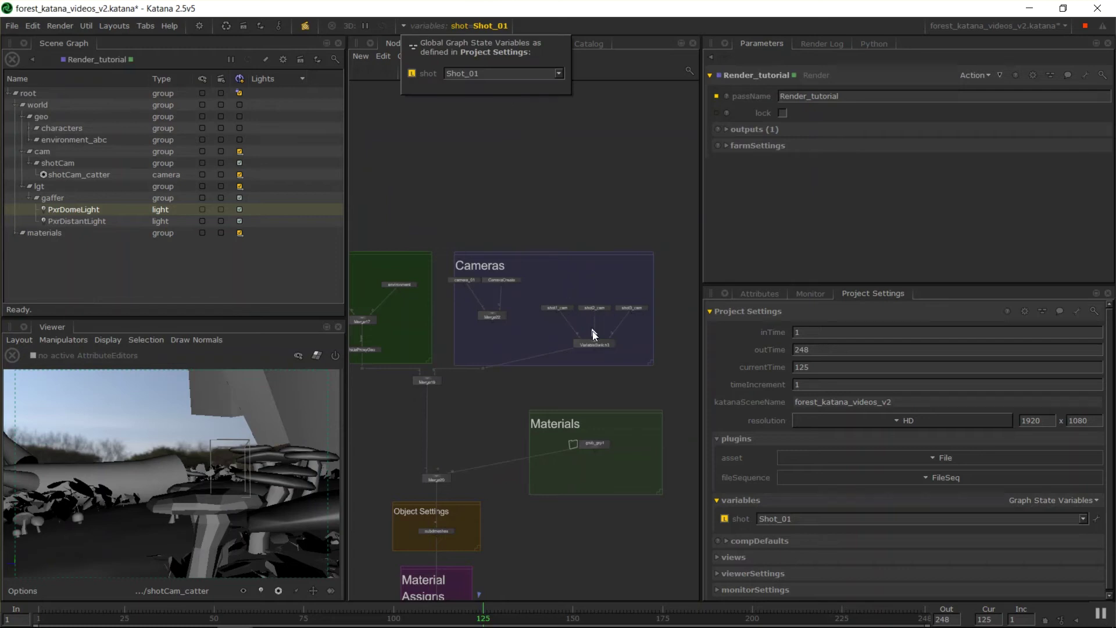
{"action": "left_click", "coordinate": [559, 73]}
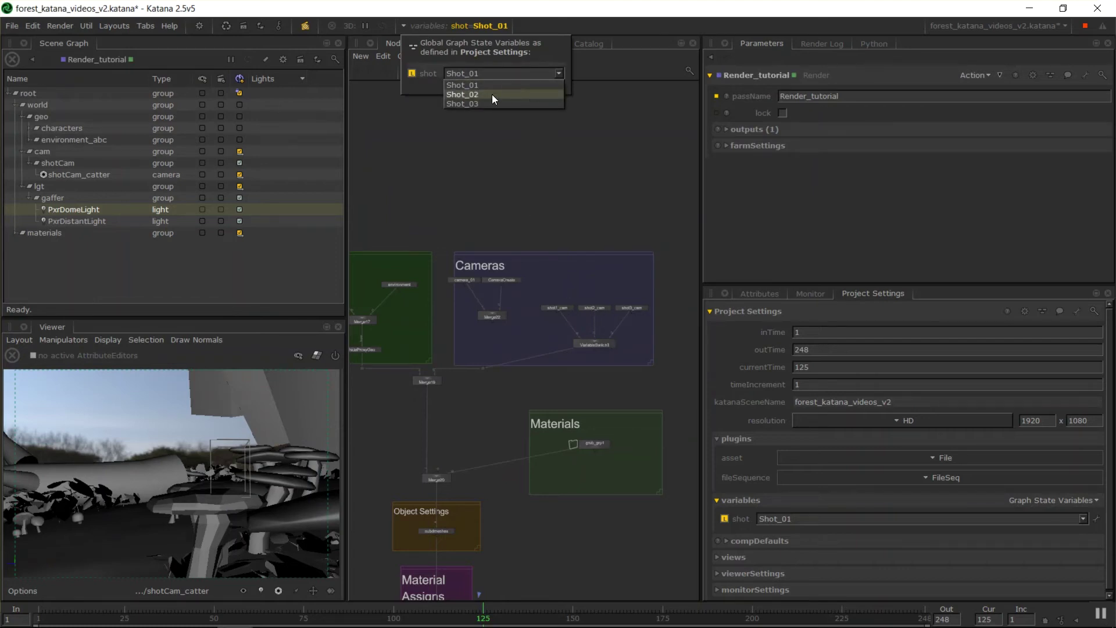
{"action": "left_click", "coordinate": [492, 94]}
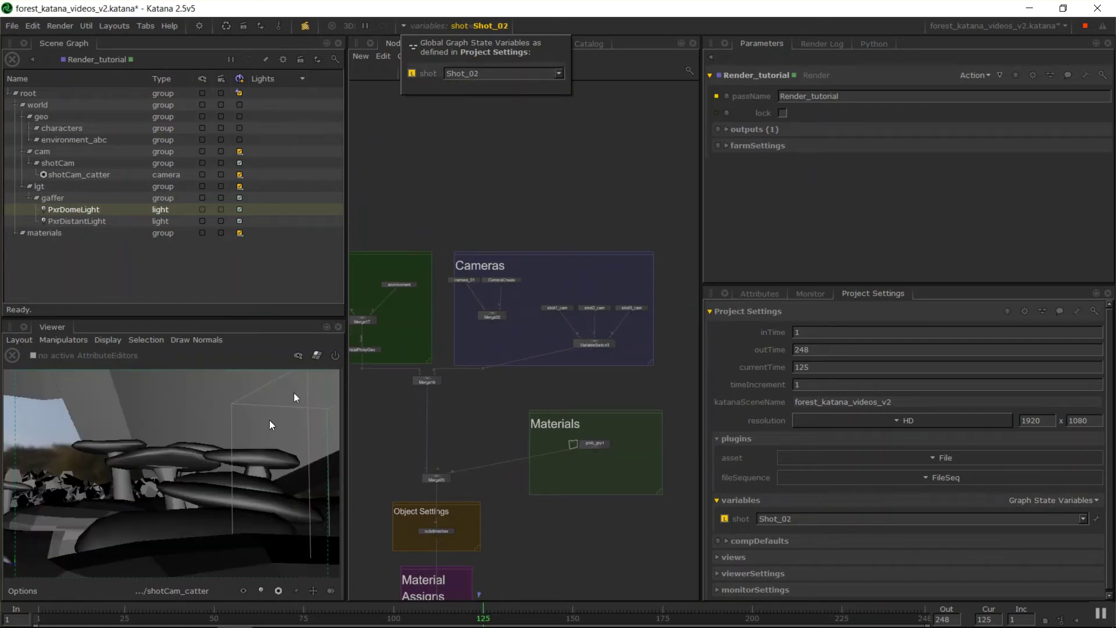
{"action": "left_click", "coordinate": [559, 73]}
{"action": "left_click", "coordinate": [512, 107]}
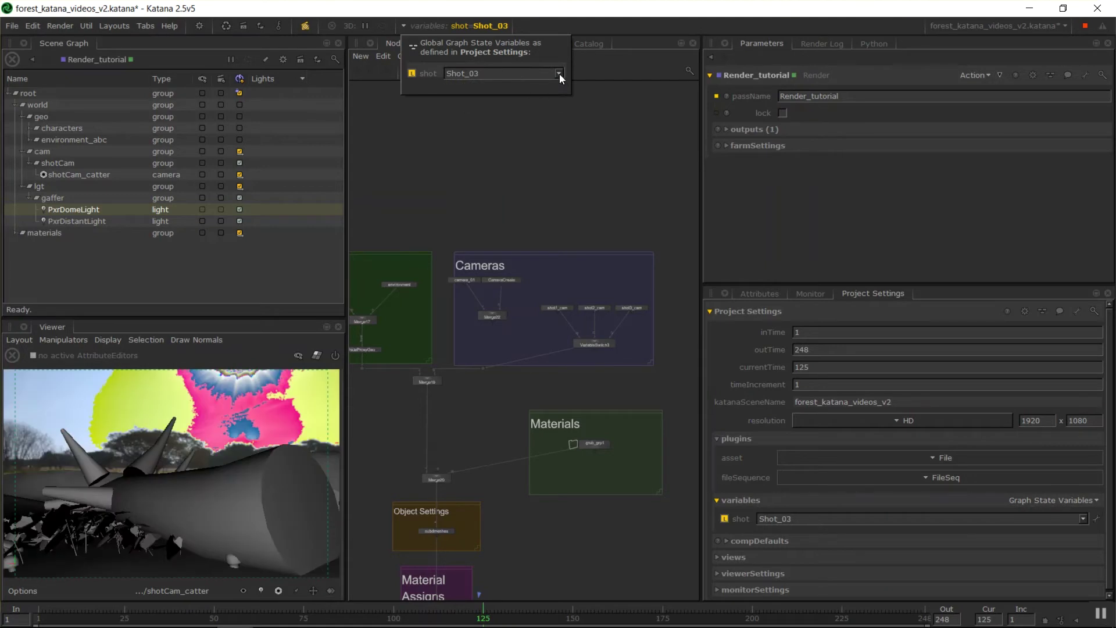
{"action": "left_click", "coordinate": [558, 74]}
{"action": "left_click", "coordinate": [510, 85]}
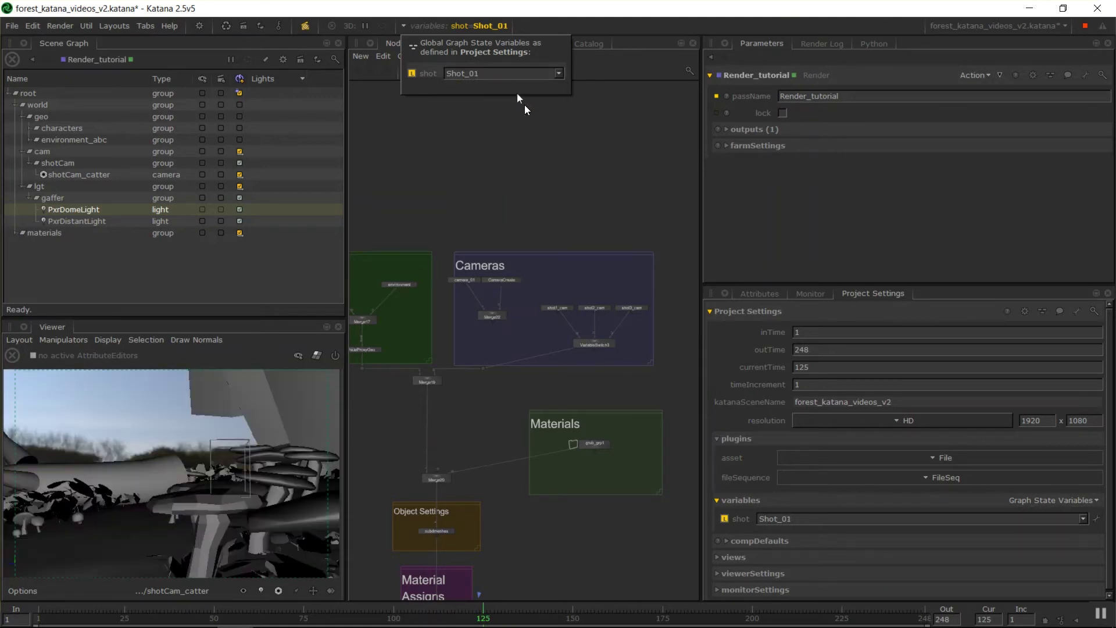
{"action": "scroll", "coordinate": [620, 343], "scroll_direction": "up", "scroll_amount": 3}
Step: Rename VariableSwitch3's first input to shot1
{"action": "scroll", "coordinate": [540, 291], "scroll_direction": "up", "scroll_amount": 3}
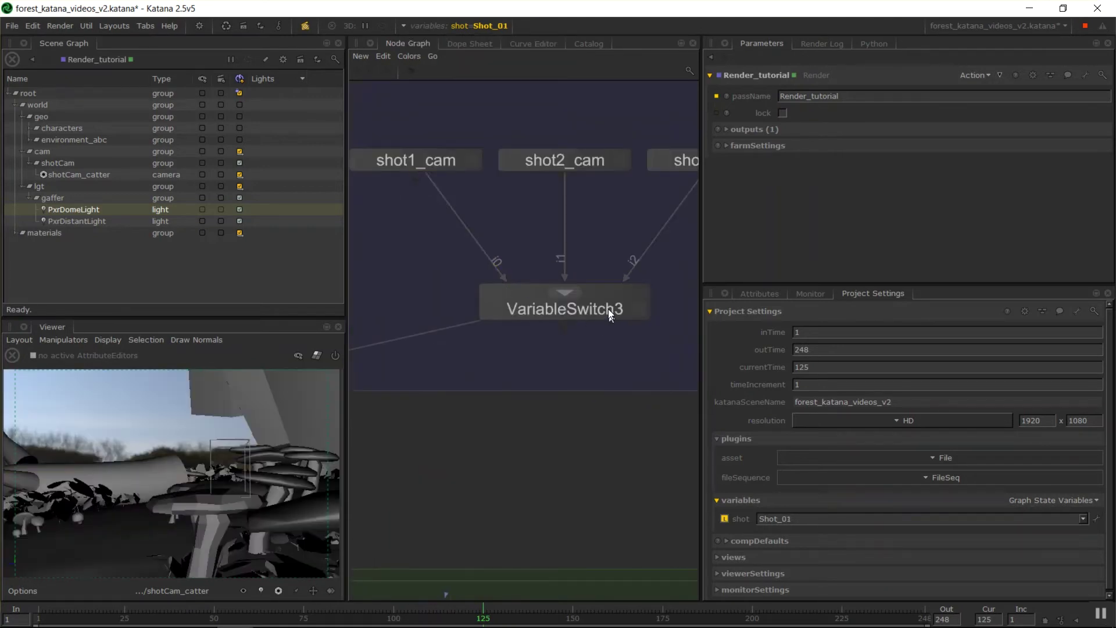
{"action": "left_click", "coordinate": [591, 345]}
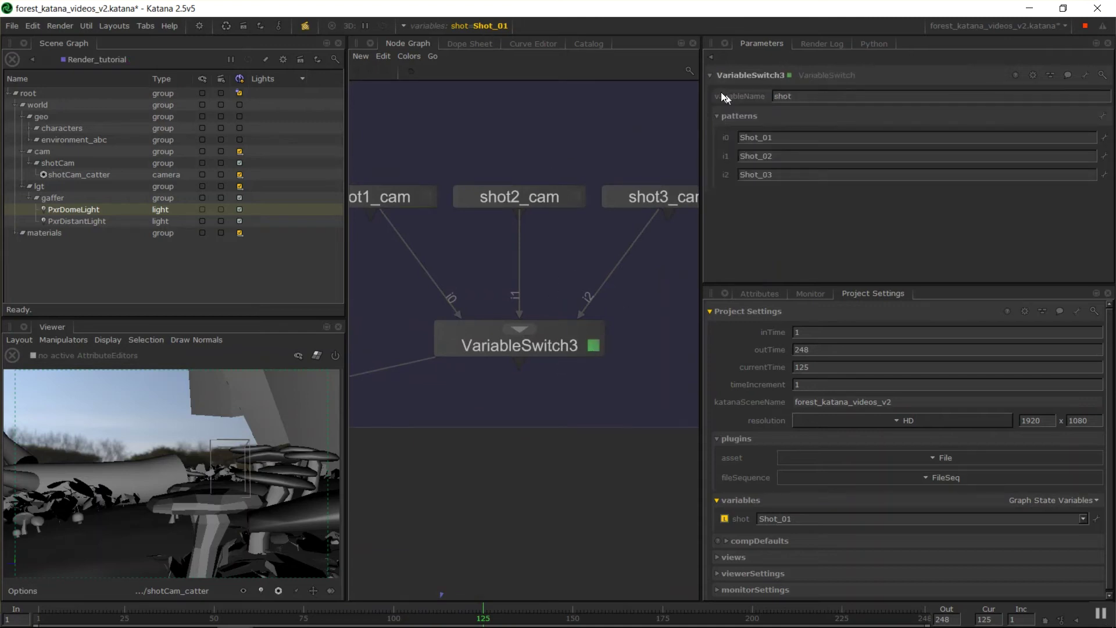
{"action": "right_click", "coordinate": [723, 139]}
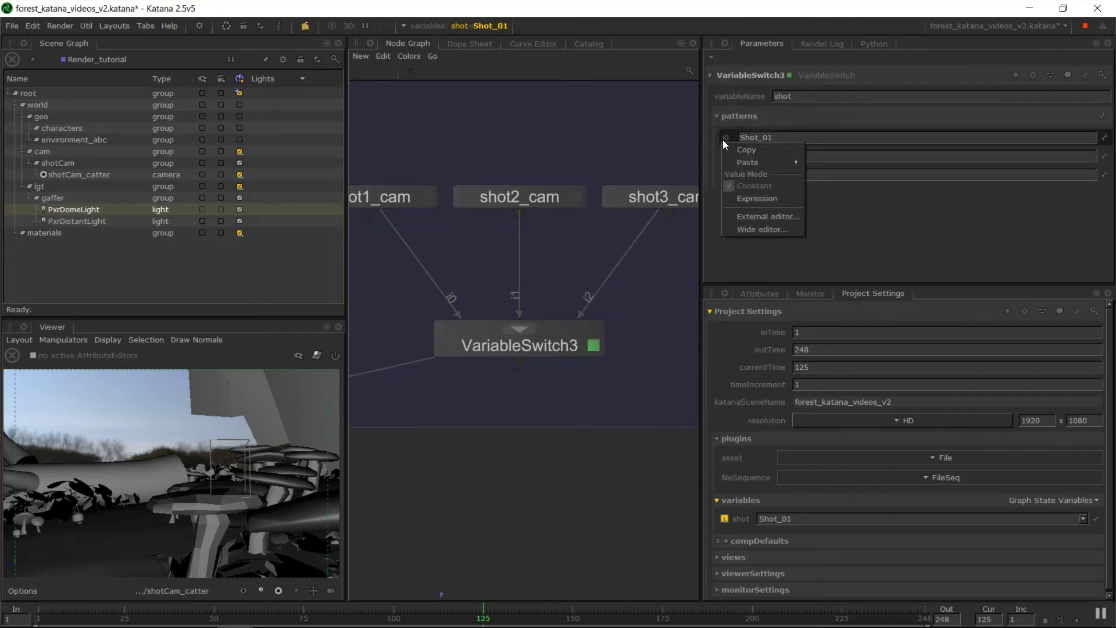
{"action": "left_click", "coordinate": [1003, 216]}
{"action": "right_click", "coordinate": [1005, 147]}
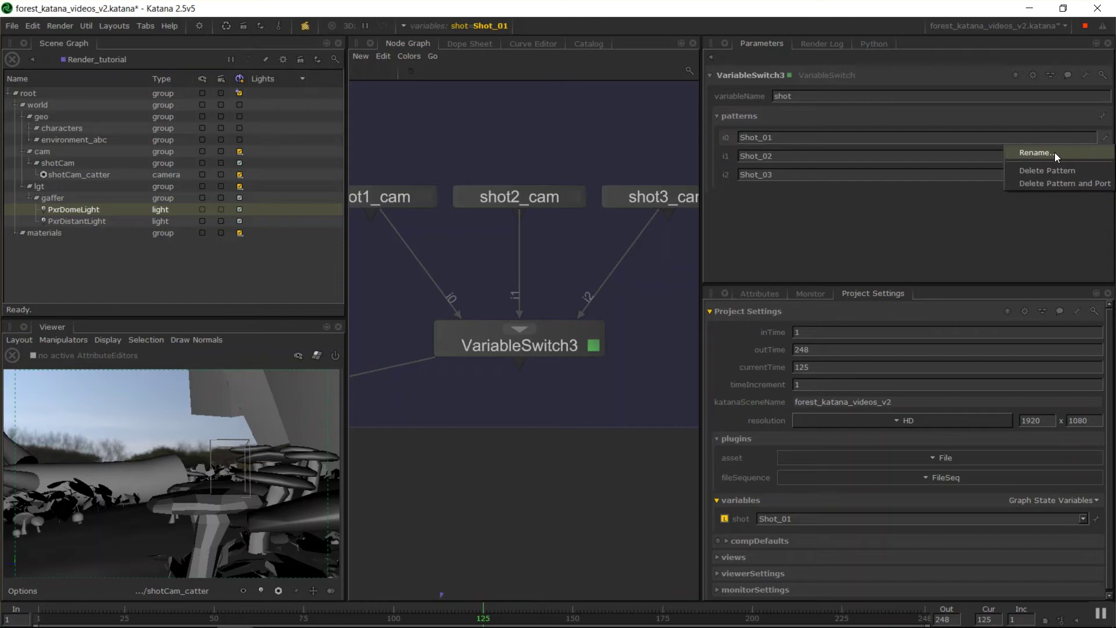
{"action": "left_click", "coordinate": [1055, 153]}
{"action": "type", "text": "shot1"}
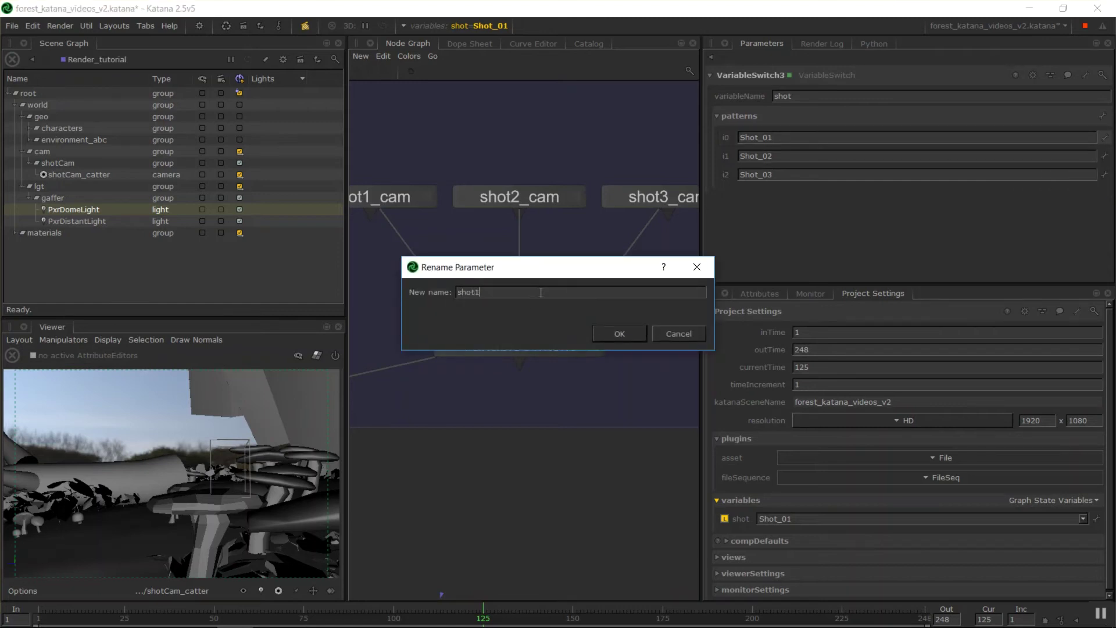
{"action": "key", "text": "Return"}
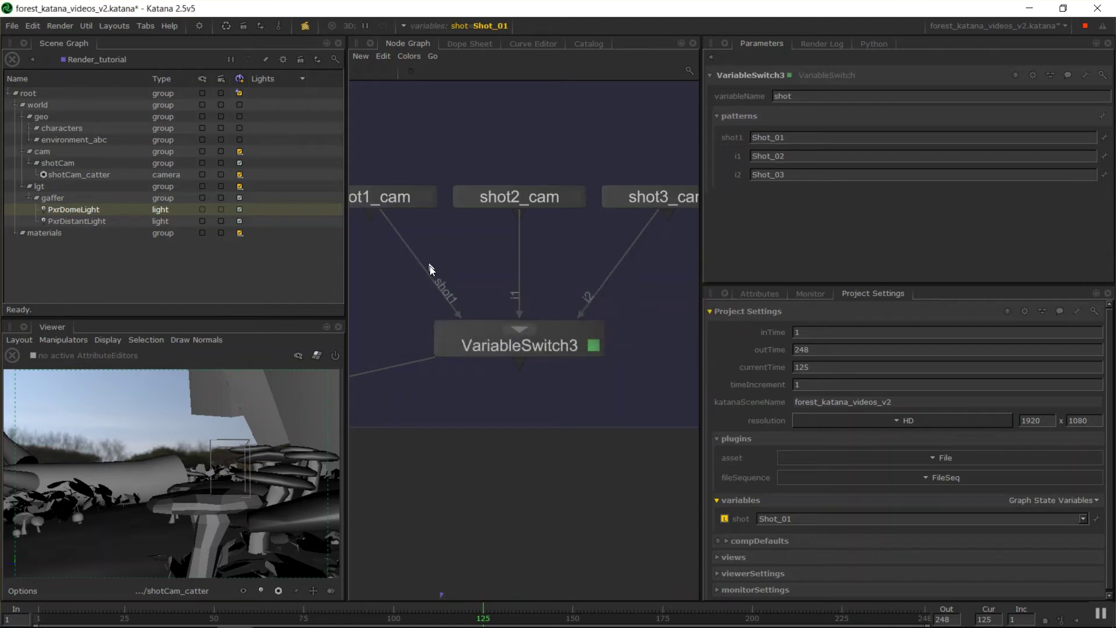
Step: Rename the second and third inputs to shot2 and shot3
{"action": "left_click", "coordinate": [1104, 156]}
{"action": "left_click", "coordinate": [1073, 173]}
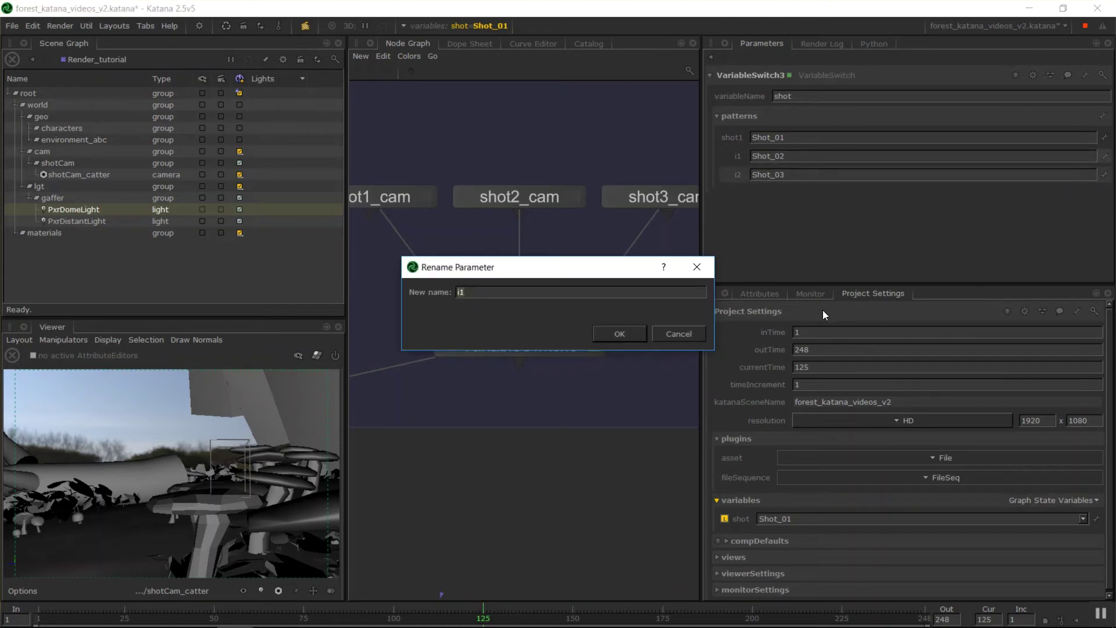
{"action": "type", "text": "shot2"}
{"action": "key", "text": "Return"}
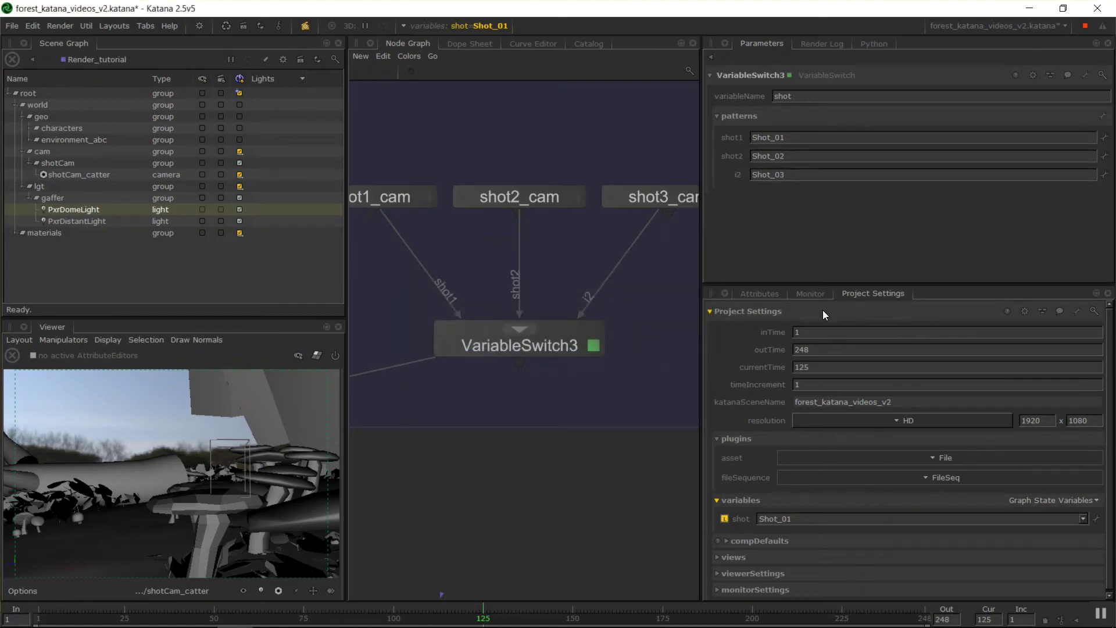
{"action": "left_click", "coordinate": [1104, 175]}
{"action": "left_click", "coordinate": [1086, 193]}
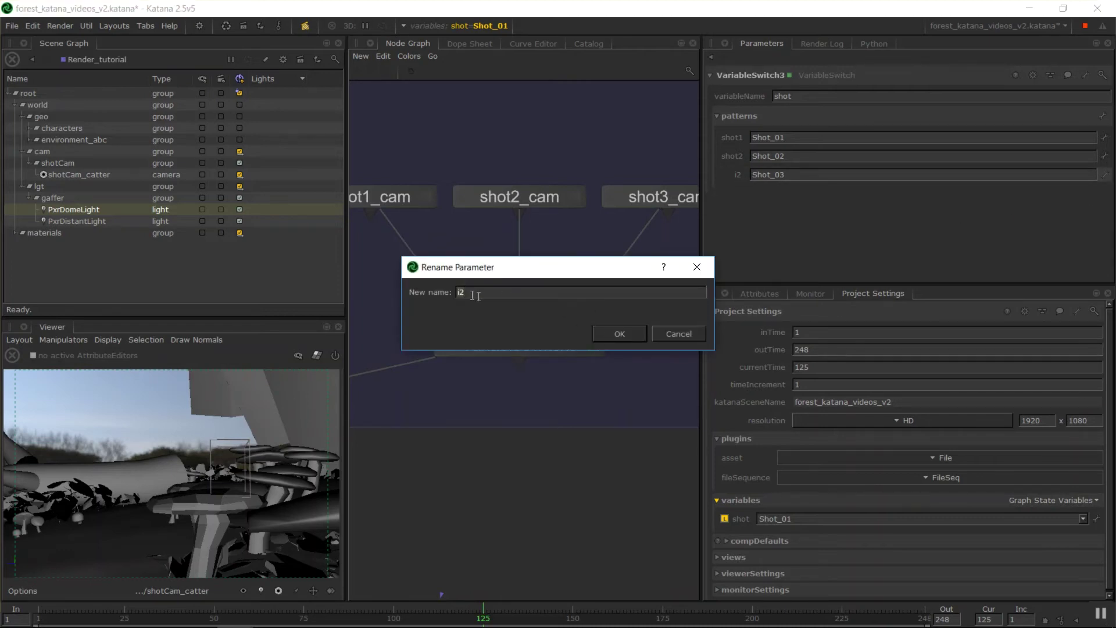
{"action": "type", "text": "shot3"}
{"action": "key", "text": "Return"}
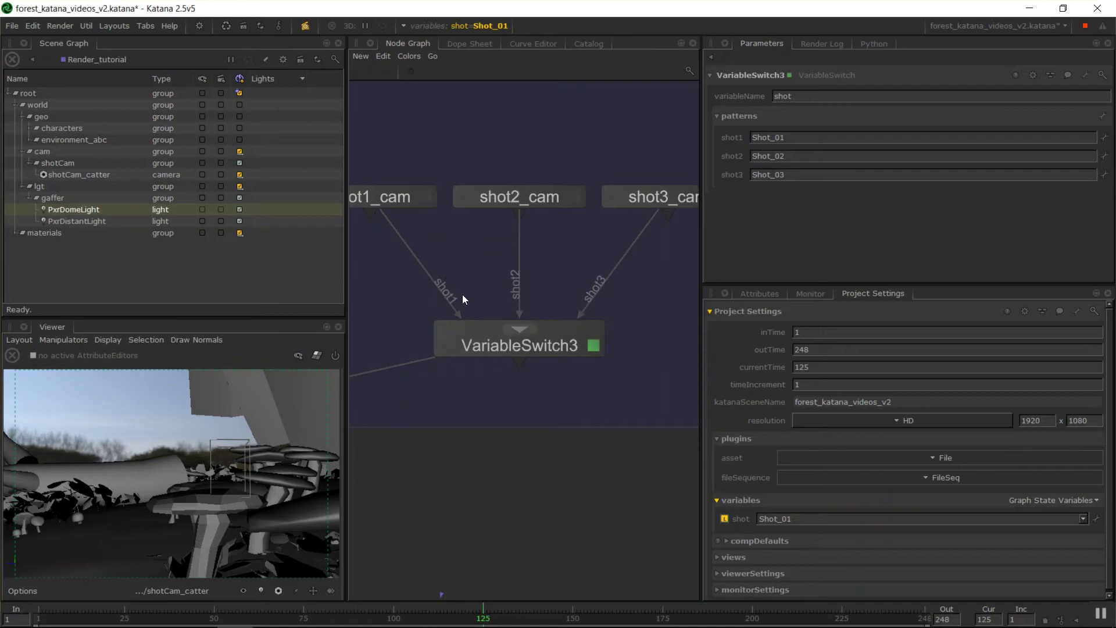
Step: Bring VariableSwitch3 back into view and nudge it slightly lower
{"action": "scroll", "coordinate": [582, 474], "scroll_direction": "down", "scroll_amount": 3}
{"action": "middle_click_drag", "start_coordinate": [584, 478], "coordinate": [592, 355]}
{"action": "scroll", "coordinate": [625, 241], "scroll_direction": "up", "scroll_amount": 3}
{"action": "scroll", "coordinate": [593, 355], "scroll_direction": "down", "scroll_amount": 3}
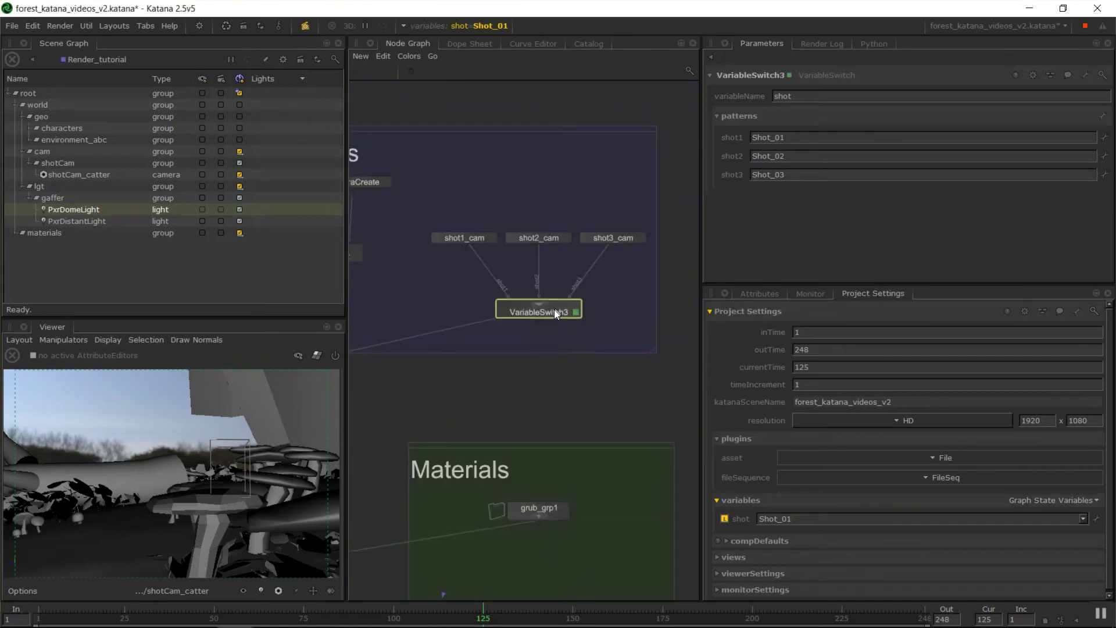
{"action": "left_click_drag", "start_coordinate": [554, 309], "coordinate": [554, 318]}
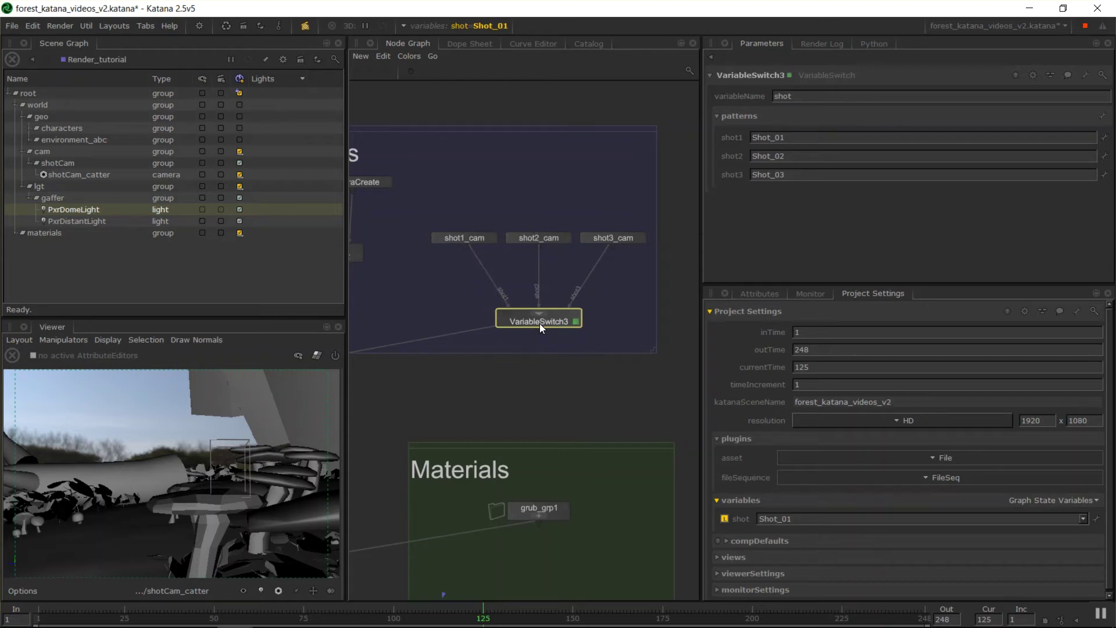
Step: Move char_in and inspect its abcAsset path ending in character_v2.abc
{"action": "middle_click_drag", "start_coordinate": [360, 299], "coordinate": [541, 337]}
{"action": "scroll", "coordinate": [482, 320], "scroll_direction": "up", "scroll_amount": 3}
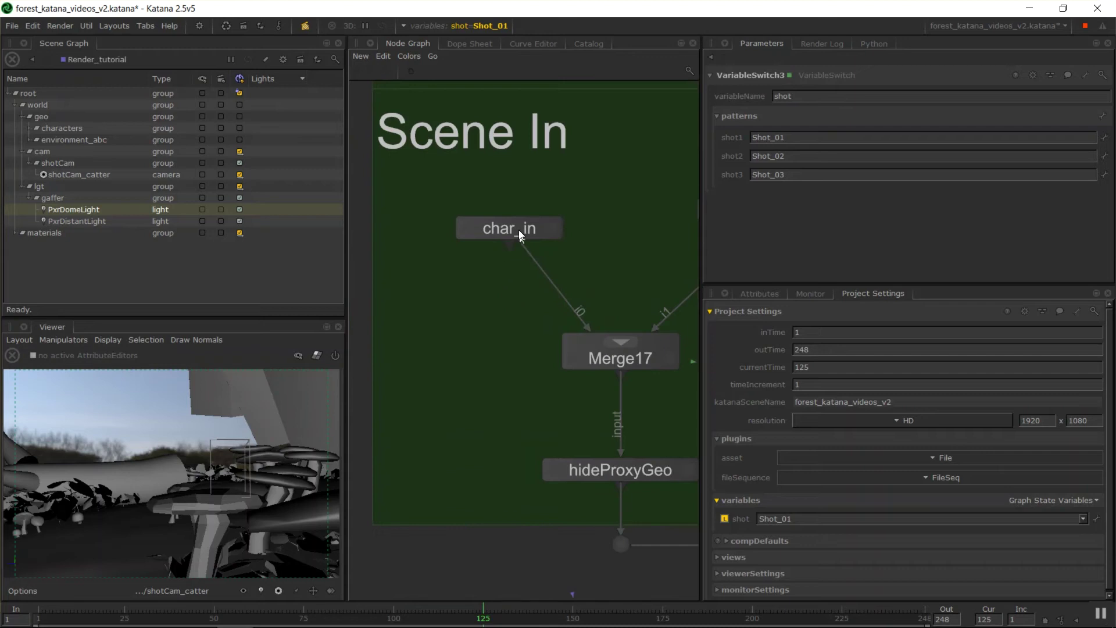
{"action": "left_click_drag", "start_coordinate": [519, 229], "coordinate": [473, 197]}
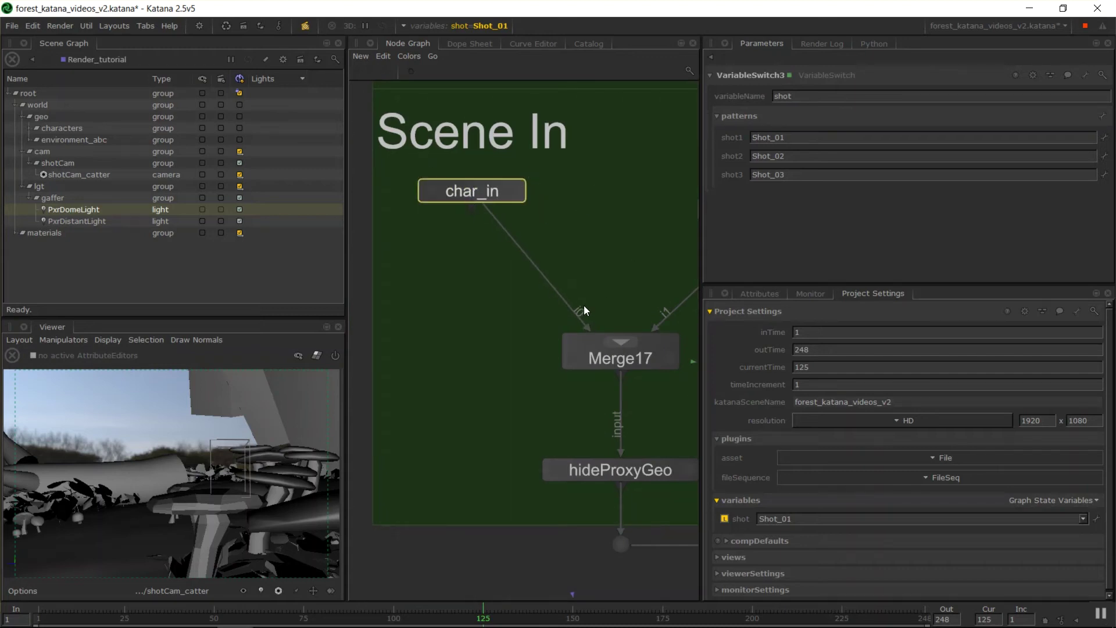
{"action": "left_click", "coordinate": [515, 193]}
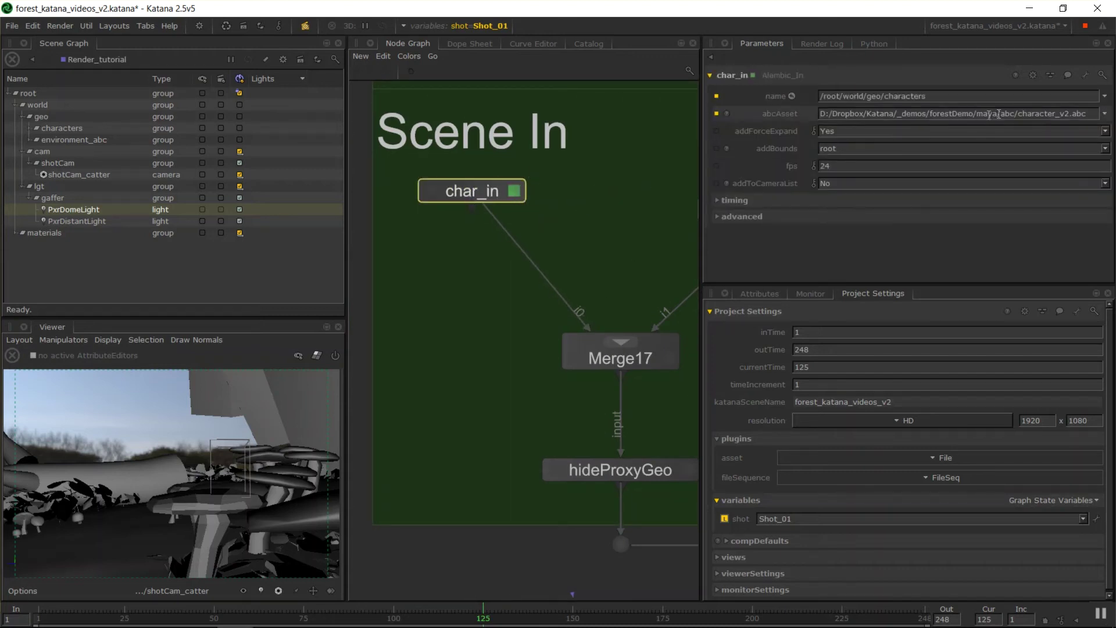
{"action": "left_click", "coordinate": [1083, 113]}
{"action": "left_click_drag", "start_coordinate": [1095, 113], "coordinate": [1019, 113]}
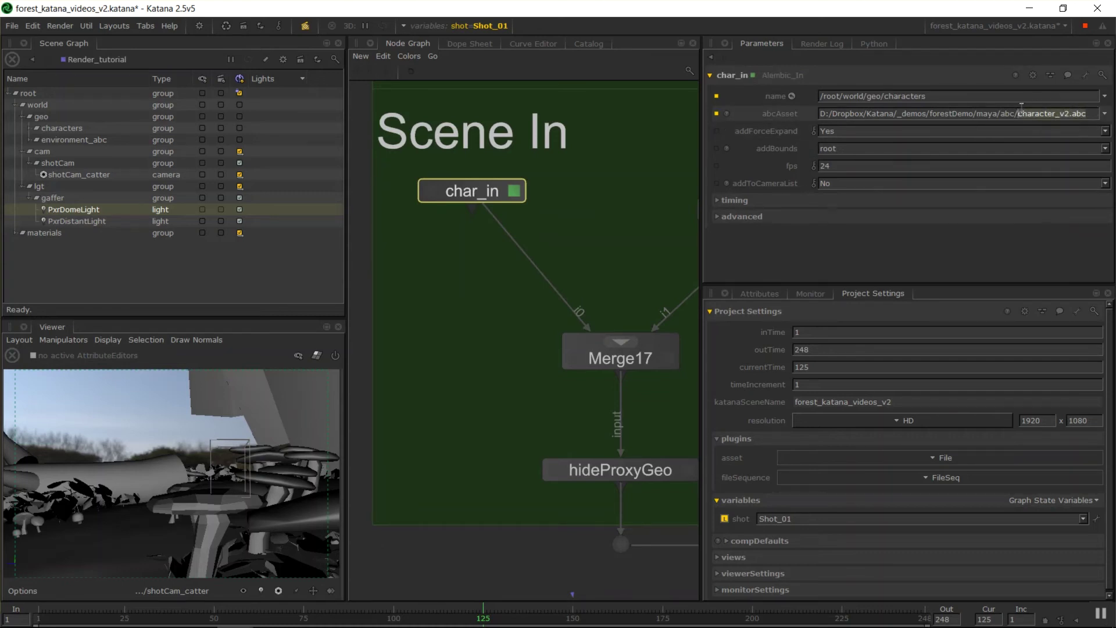
Step: Navigate down to the Lights backdrop and raise baseLighting slightly
{"action": "middle_click_drag", "start_coordinate": [610, 258], "coordinate": [418, 179]}
{"action": "scroll", "coordinate": [419, 180], "scroll_direction": "down", "scroll_amount": 3}
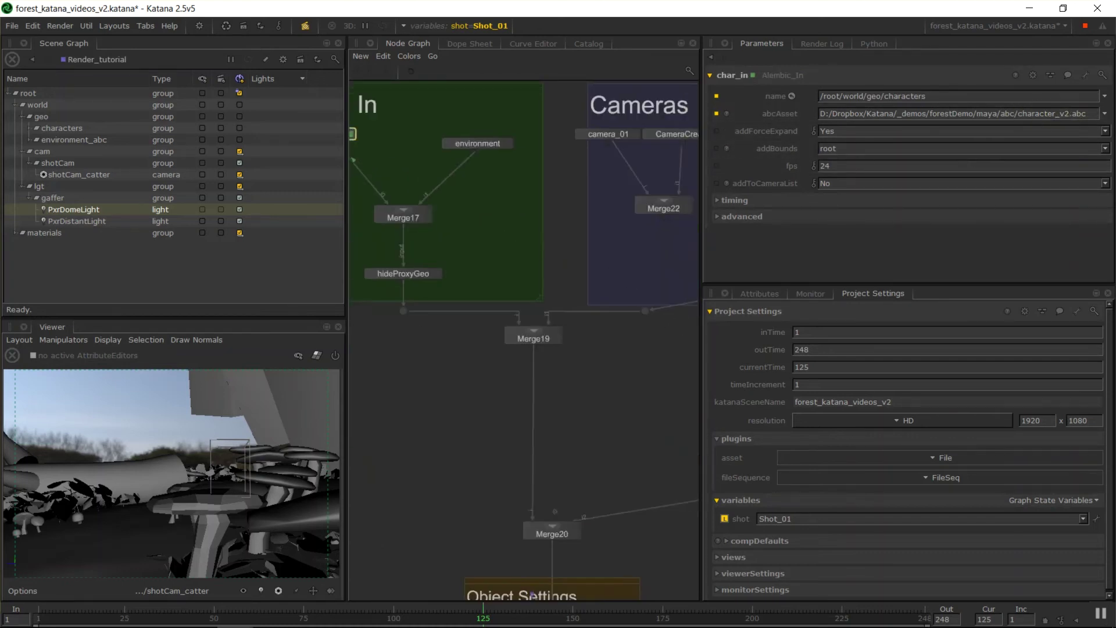
{"action": "middle_click_drag", "start_coordinate": [638, 558], "coordinate": [575, 219]}
{"action": "middle_click_drag", "start_coordinate": [608, 483], "coordinate": [594, 186]}
{"action": "scroll", "coordinate": [526, 321], "scroll_direction": "up", "scroll_amount": 3}
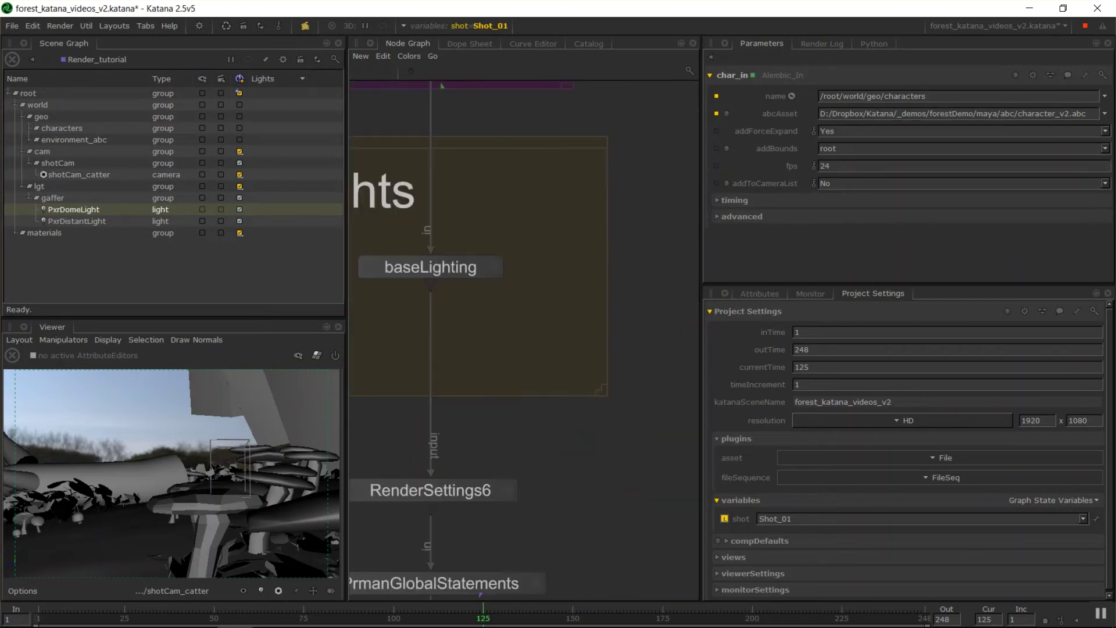
{"action": "middle_click_drag", "start_coordinate": [465, 265], "coordinate": [558, 294]}
{"action": "left_click_drag", "start_coordinate": [558, 292], "coordinate": [559, 267]}
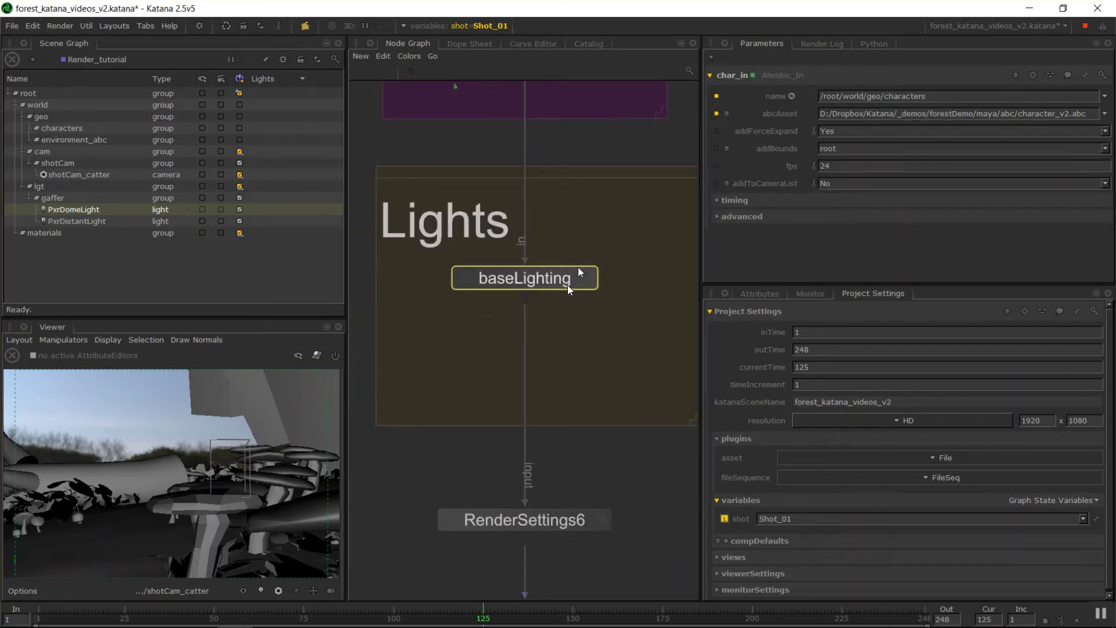
Step: Insert a VariableSwitch4 node between baseLighting and RenderSettings6
{"action": "key", "text": "Tab"}
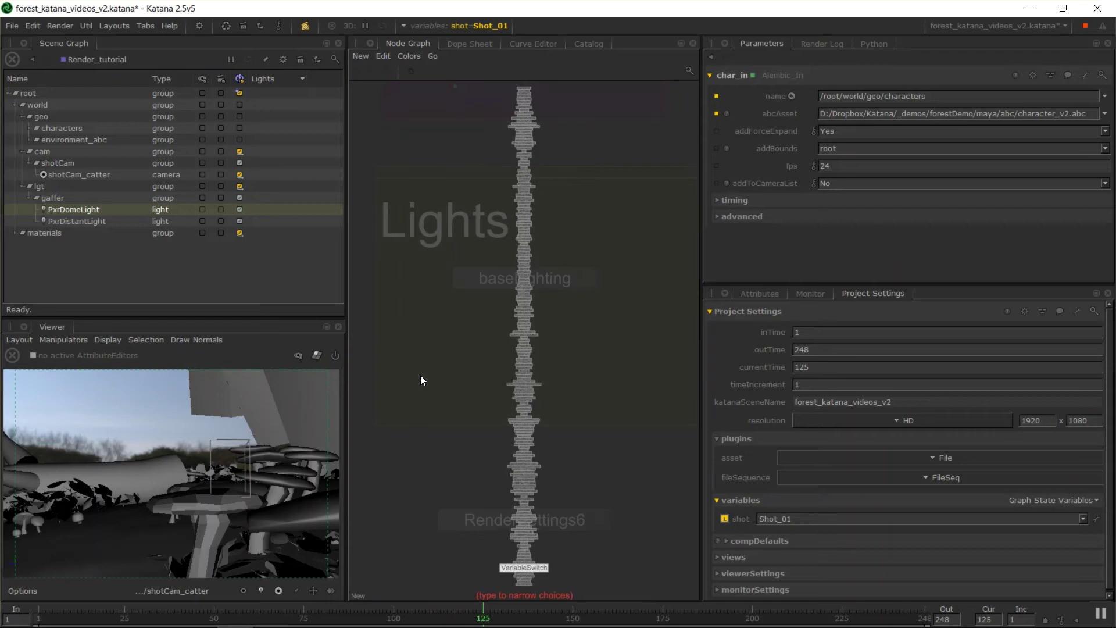
{"action": "type", "text": "vari"}
{"action": "key", "text": "Down"}
{"action": "key", "text": "Return"}
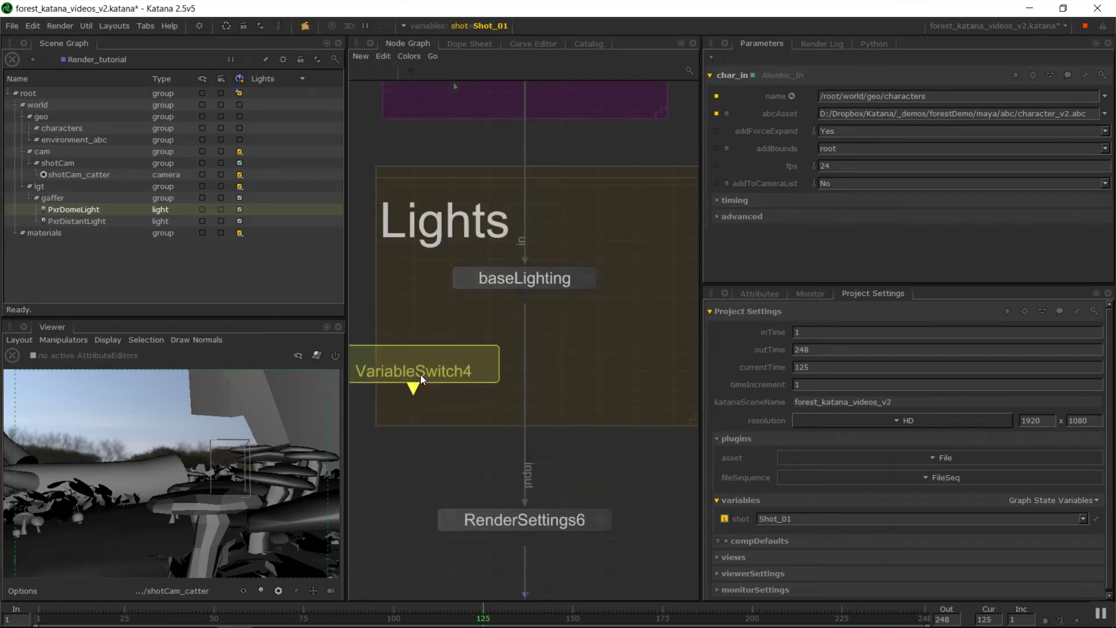
{"action": "left_click", "coordinate": [524, 406]}
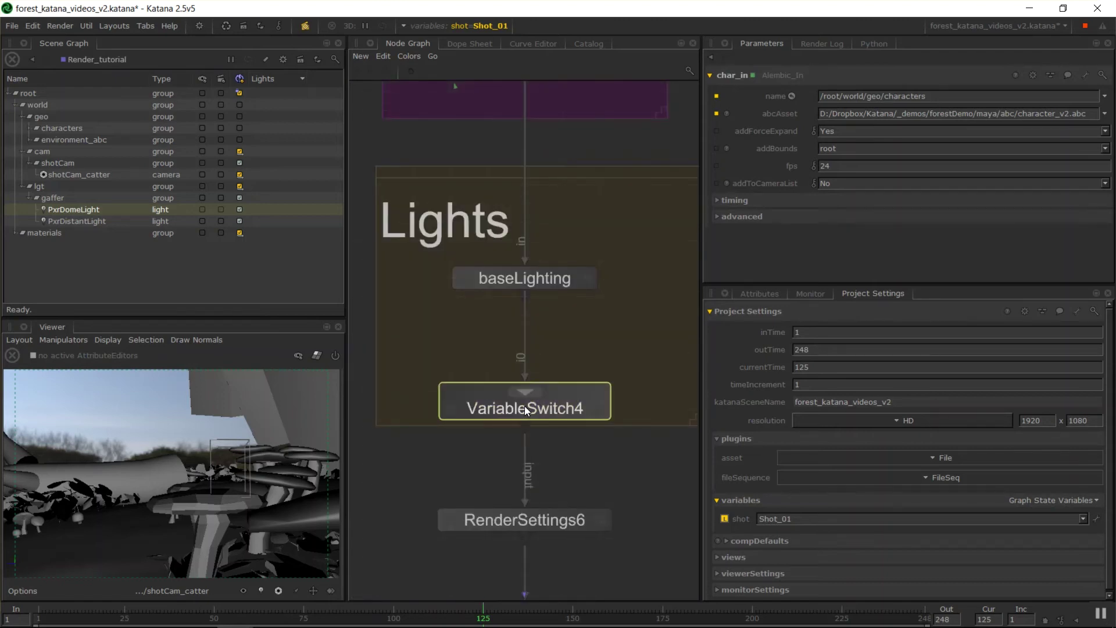
Step: Raise baseLighting and edit it, selecting its PxrDistantLight and PxrDomeLight
{"action": "scroll", "coordinate": [547, 322], "scroll_direction": "down", "scroll_amount": 4}
{"action": "left_click_drag", "start_coordinate": [548, 298], "coordinate": [550, 249]}
{"action": "left_click", "coordinate": [557, 251]}
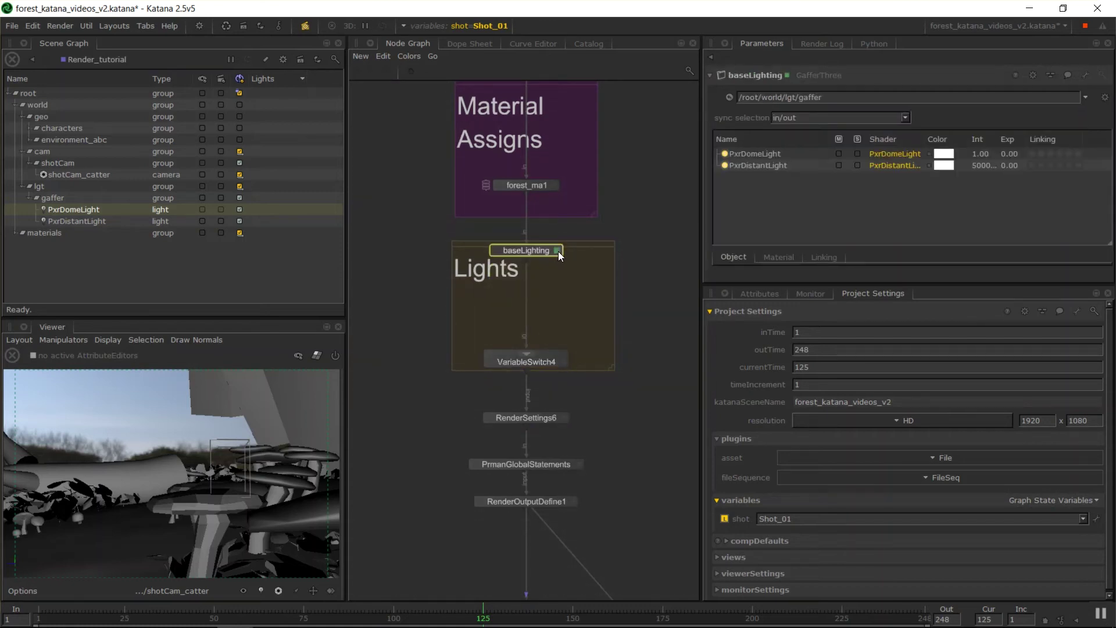
{"action": "left_click", "coordinate": [764, 165]}
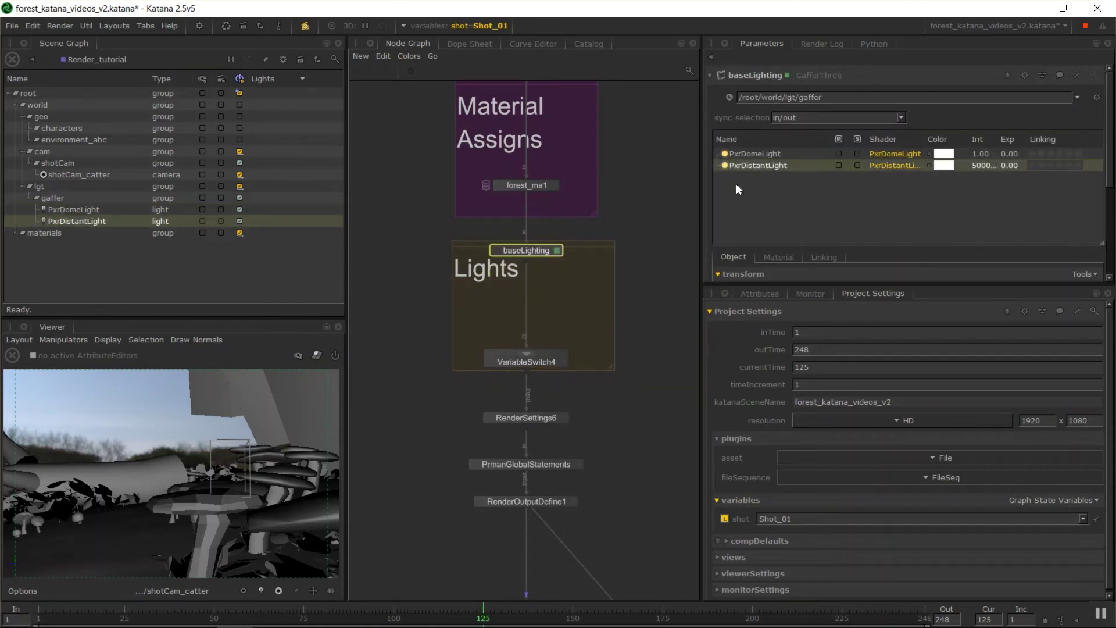
{"action": "left_click", "coordinate": [761, 152]}
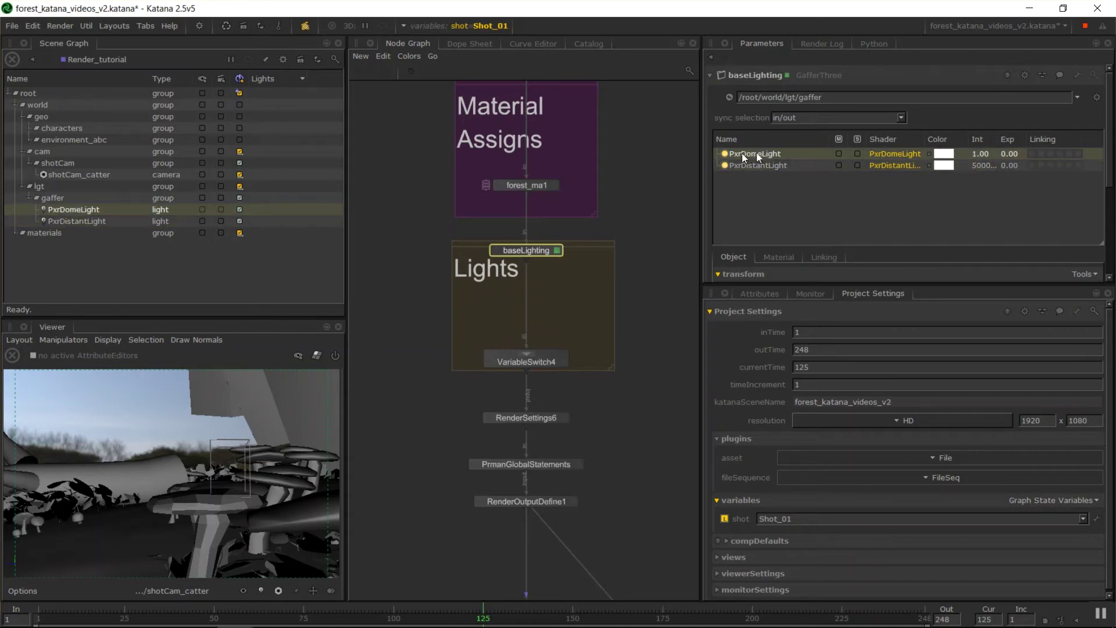
Step: Lower baseLighting slightly and create a GafferThree node to the left of the Lights chain
{"action": "left_click_drag", "start_coordinate": [546, 250], "coordinate": [546, 278]}
{"action": "key", "text": "Tab"}
{"action": "type", "text": "Gaffer"}
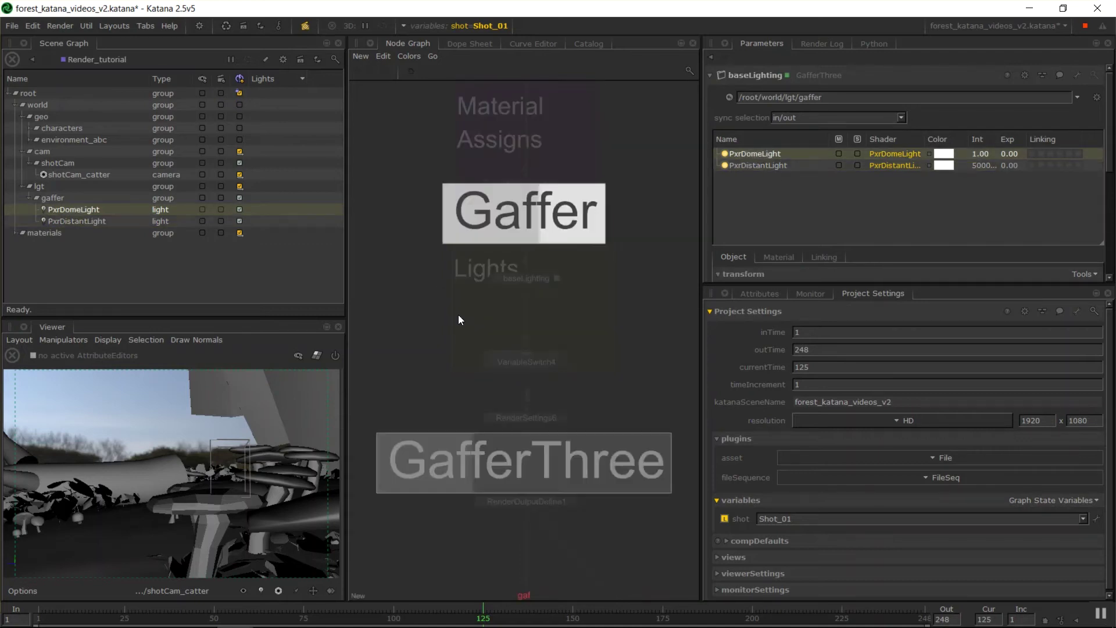
{"action": "key", "text": "Return"}
{"action": "left_click", "coordinate": [454, 321]}
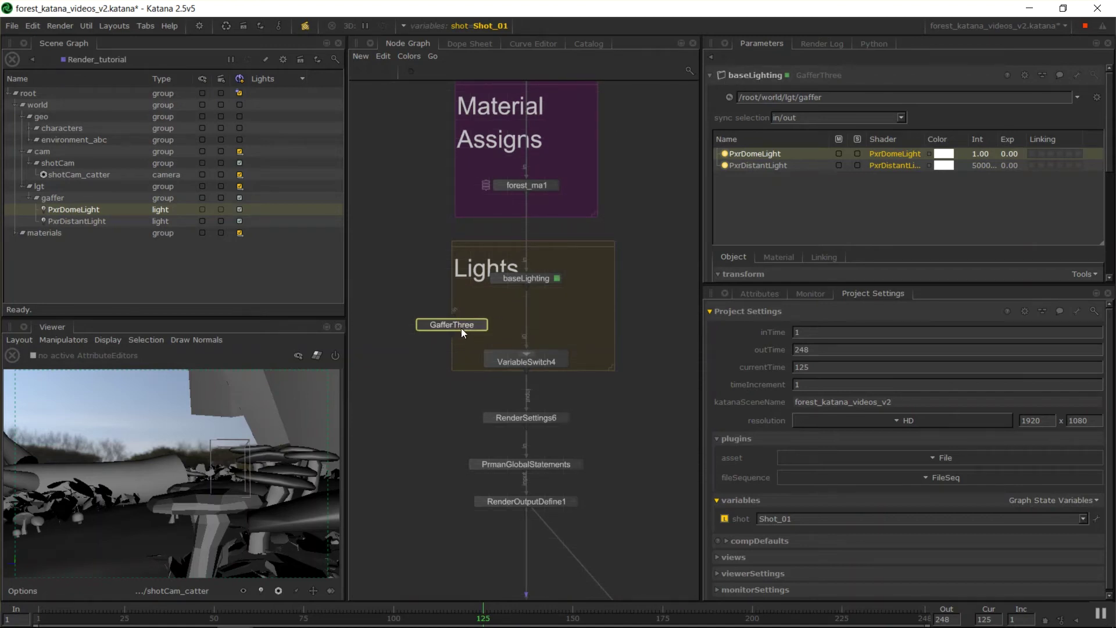
Step: Rename the new GafferThree node to shot_01_lighting
{"action": "key", "text": "e"}
{"action": "left_click", "coordinate": [765, 74]}
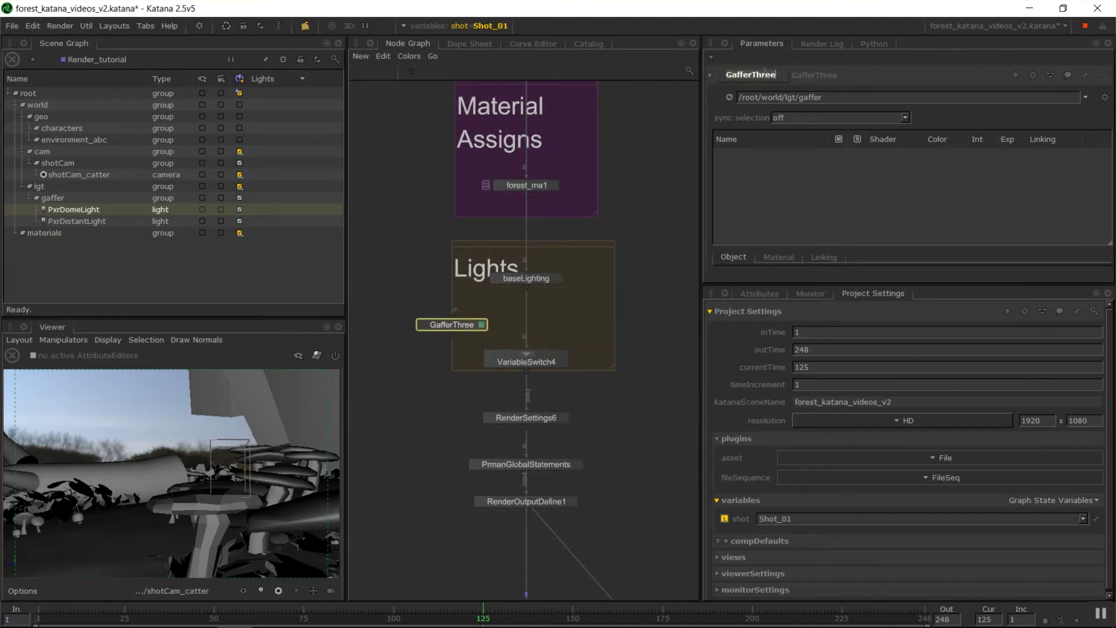
{"action": "type", "text": "shot_01_lighting"}
{"action": "key", "text": "Return"}
Step: Paste two copies of shot_01_lighting, inserting one between baseLighting and VariableSwitch4
{"action": "left_click_drag", "start_coordinate": [461, 327], "coordinate": [447, 327]}
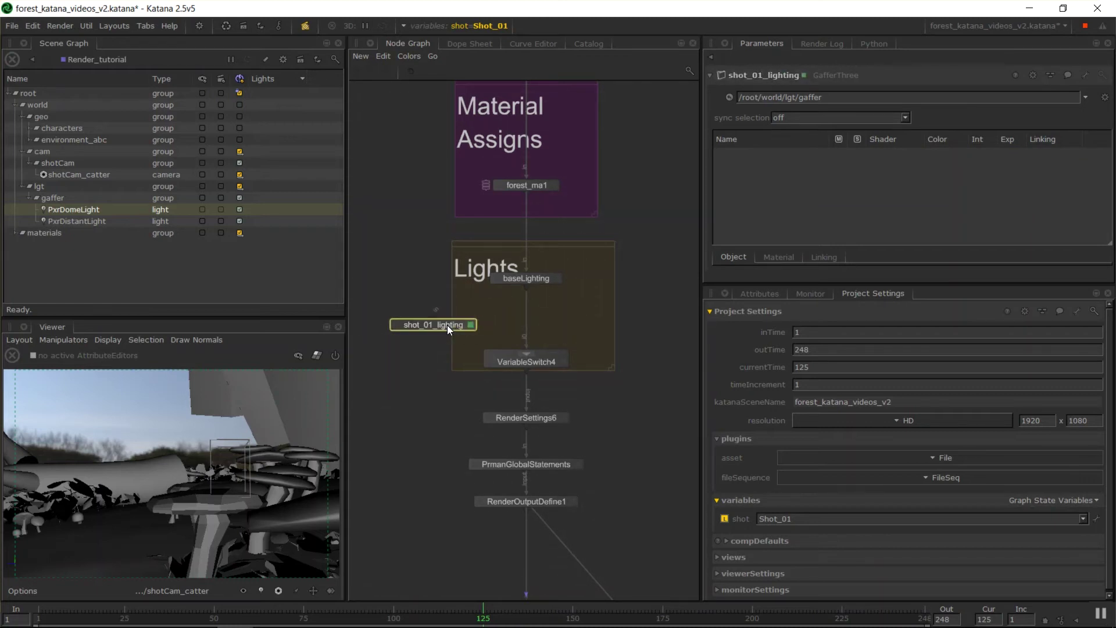
{"action": "key", "text": "ctrl+c"}
{"action": "key", "text": "ctrl+v"}
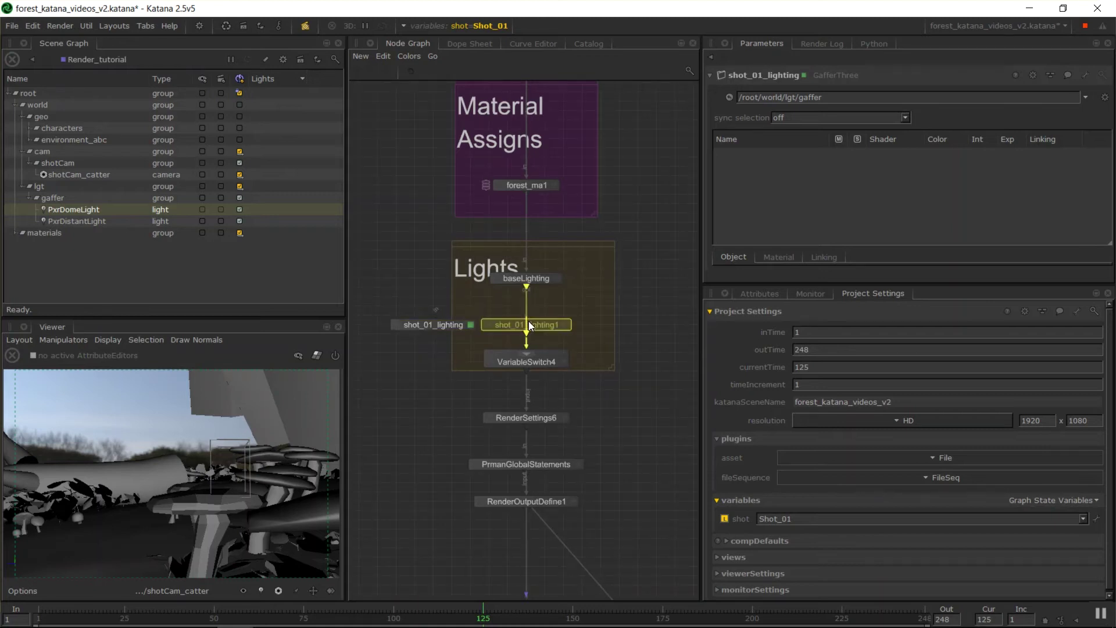
{"action": "left_click", "coordinate": [525, 325]}
{"action": "key", "text": "ctrl+v"}
{"action": "left_click", "coordinate": [621, 326]}
Step: Connect baseLighting's output to shot_01_lighting and shot_01_lighting2
{"action": "left_click", "coordinate": [525, 288]}
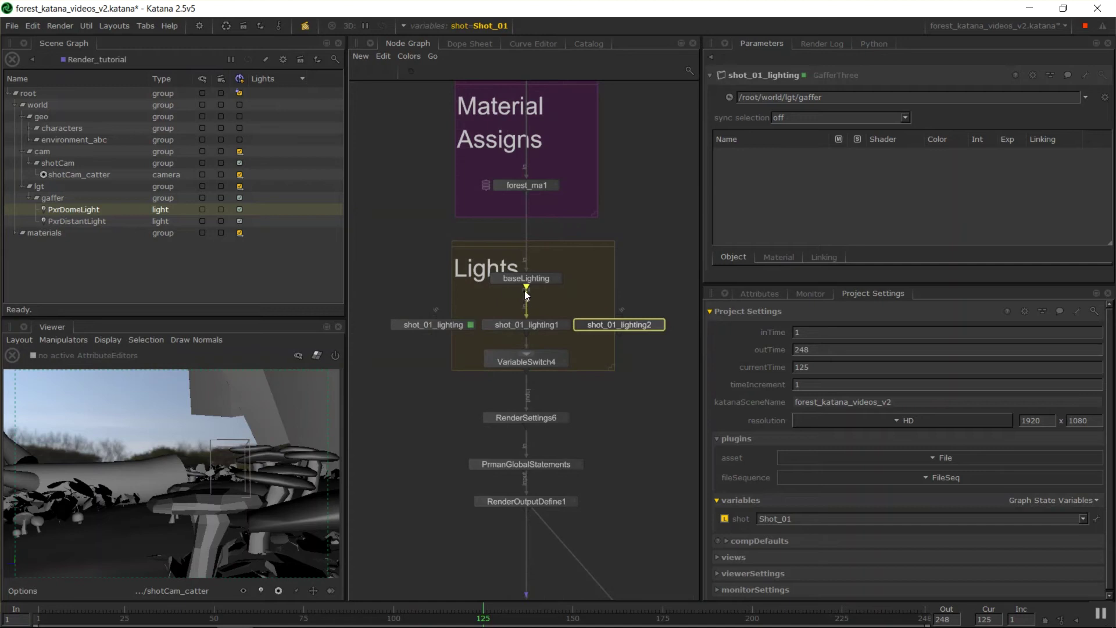
{"action": "left_click_drag", "start_coordinate": [479, 294], "coordinate": [433, 321]}
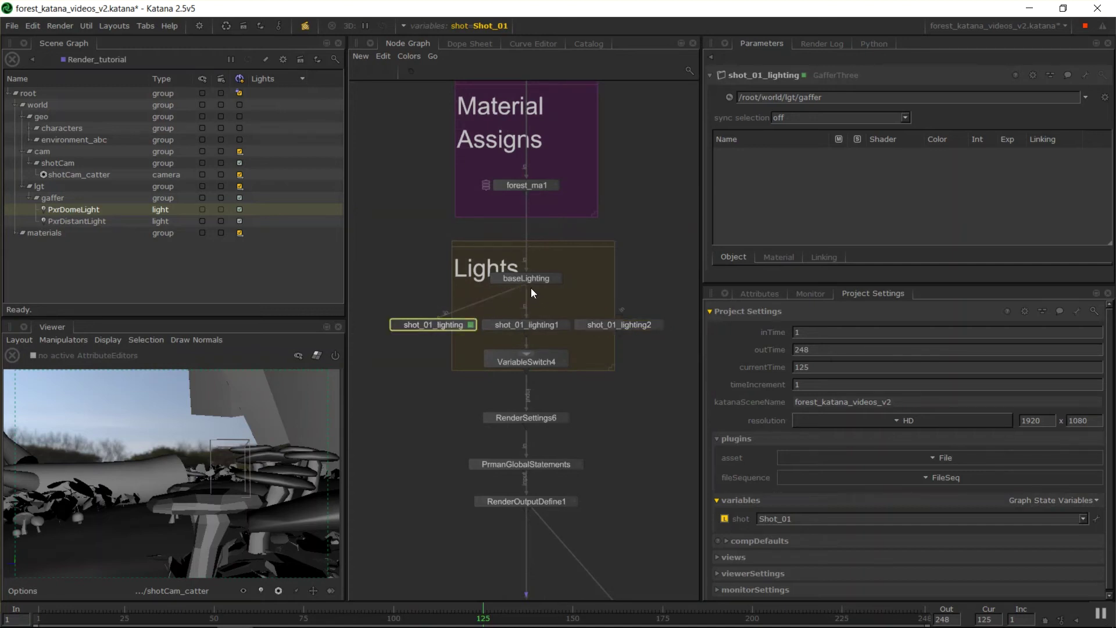
{"action": "left_click_drag", "start_coordinate": [528, 286], "coordinate": [615, 317]}
{"action": "left_click_drag", "start_coordinate": [531, 287], "coordinate": [619, 314]}
Step: Check VariableSwitch4 among the render nodes and open shot_01_lighting1's parameters
{"action": "scroll", "coordinate": [576, 296], "scroll_direction": "up", "scroll_amount": 3}
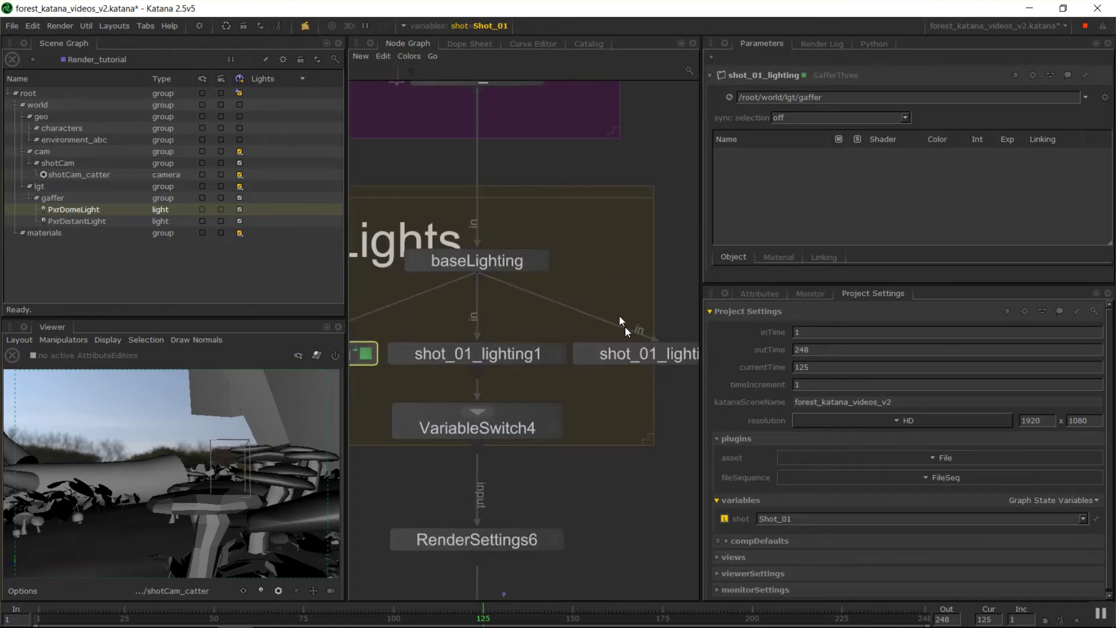
{"action": "middle_click_drag", "start_coordinate": [517, 411], "coordinate": [529, 316]}
{"action": "mouse_move", "coordinate": [528, 314]}
{"action": "left_mouse_down"}
{"action": "mouse_move", "coordinate": [572, 352]}
{"action": "mouse_move", "coordinate": [531, 307]}
{"action": "left_mouse_up"}
{"action": "middle_click_drag", "start_coordinate": [476, 281], "coordinate": [512, 285]}
{"action": "scroll", "coordinate": [511, 285], "scroll_direction": "down", "scroll_amount": 3}
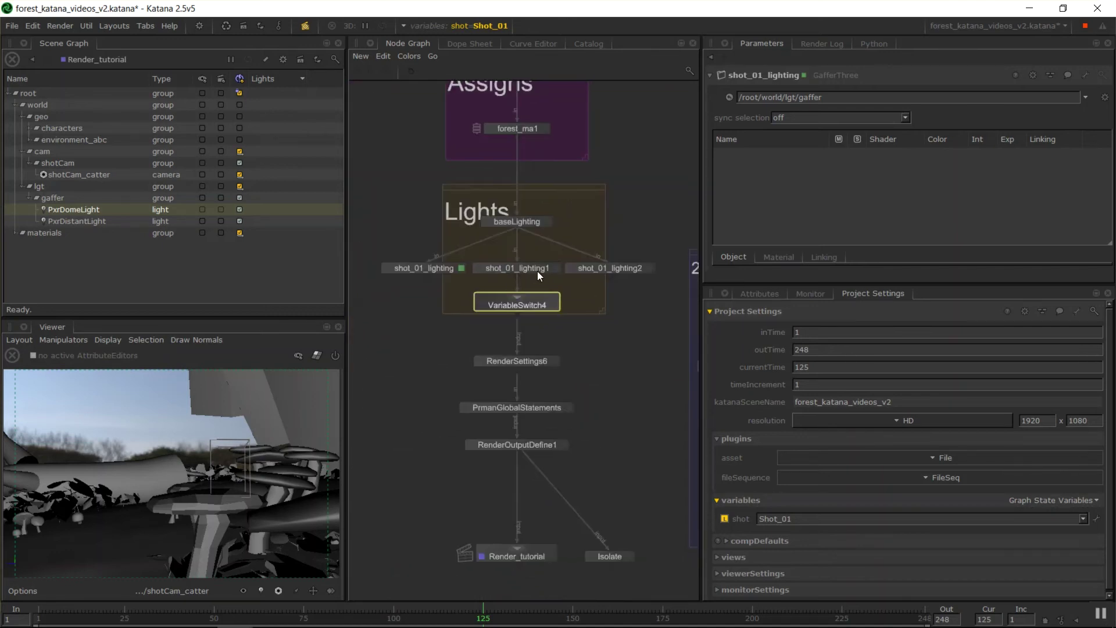
{"action": "double_click", "coordinate": [537, 271]}
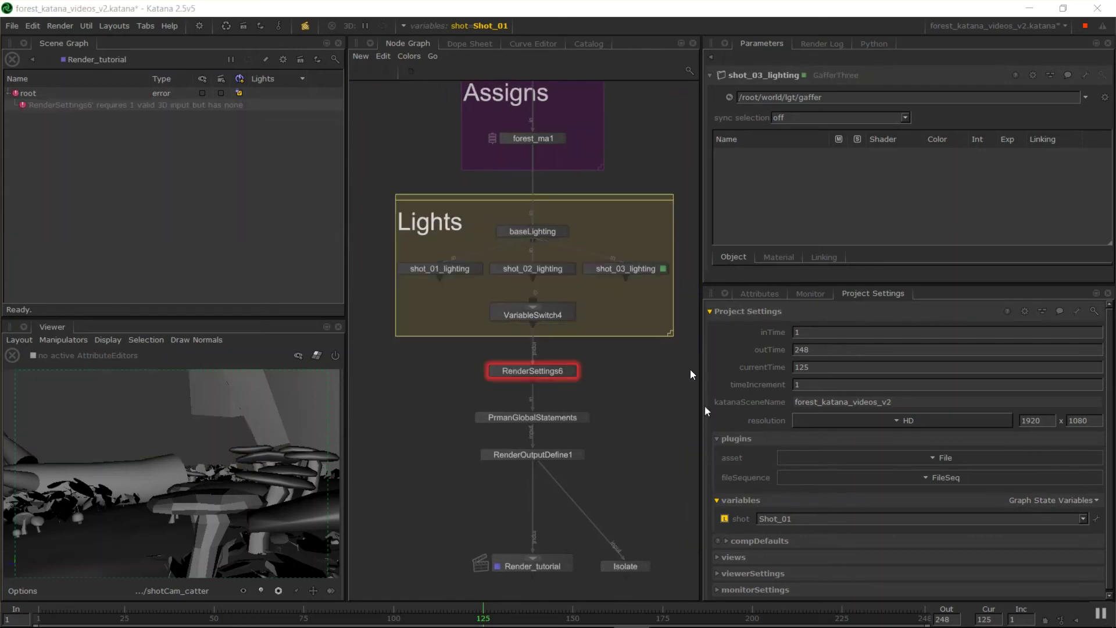
Step: Connect shot_01_lighting and shot_03_lighting into VariableSwitch4
{"action": "middle_click_drag", "start_coordinate": [459, 266], "coordinate": [441, 268]}
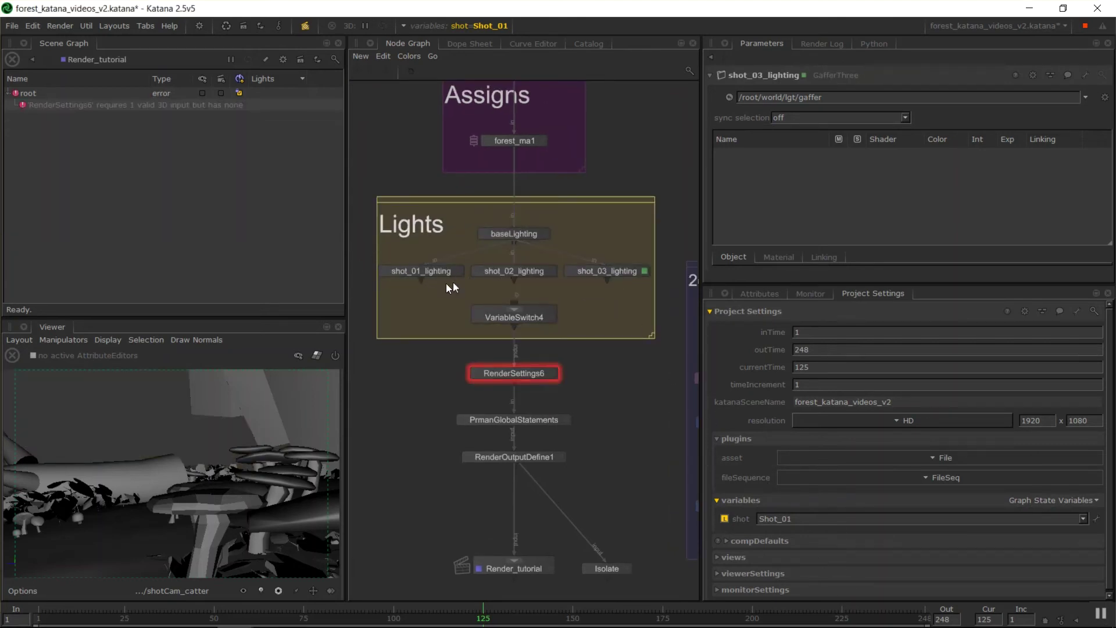
{"action": "left_click_drag", "start_coordinate": [421, 281], "coordinate": [514, 307]}
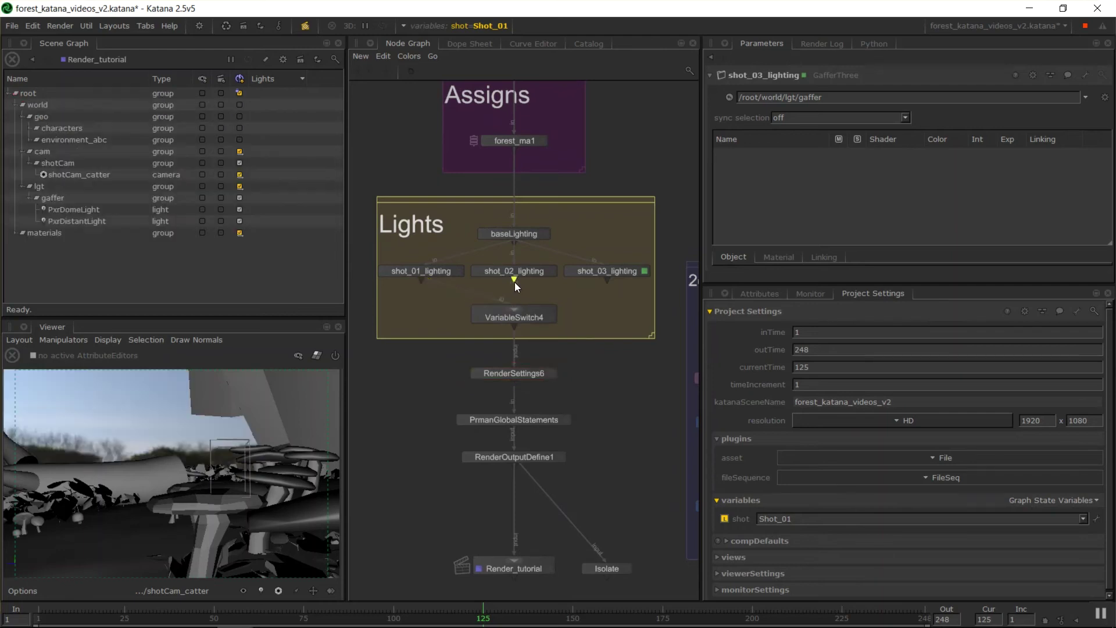
{"action": "left_click_drag", "start_coordinate": [607, 281], "coordinate": [515, 308]}
Step: Set VariableSwitch4's variable name to shot
{"action": "left_click", "coordinate": [535, 314]}
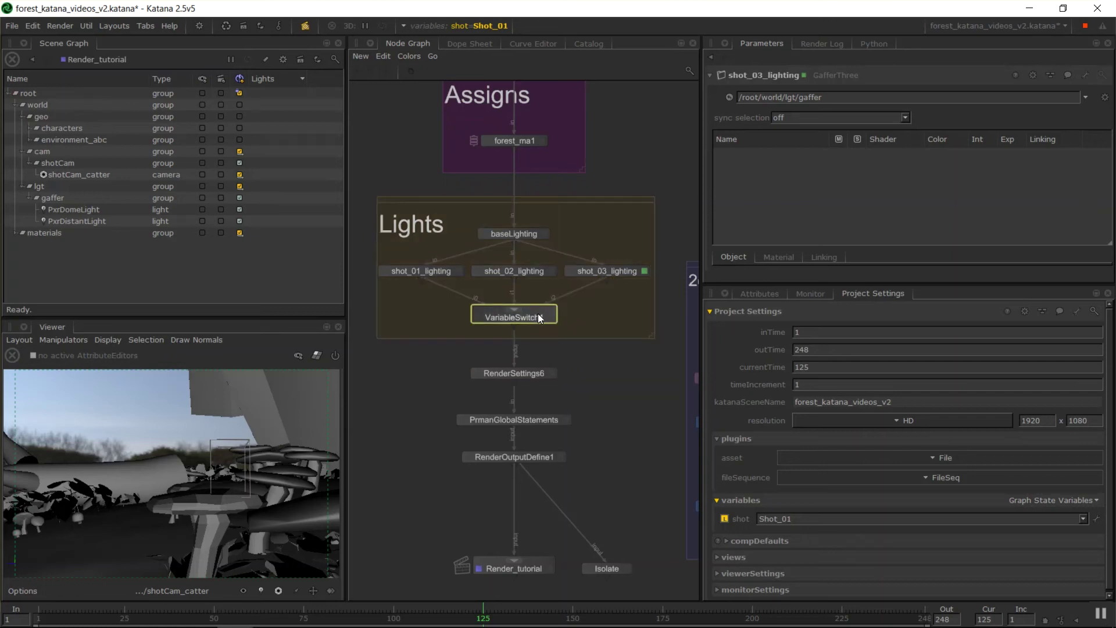
{"action": "key", "text": "e"}
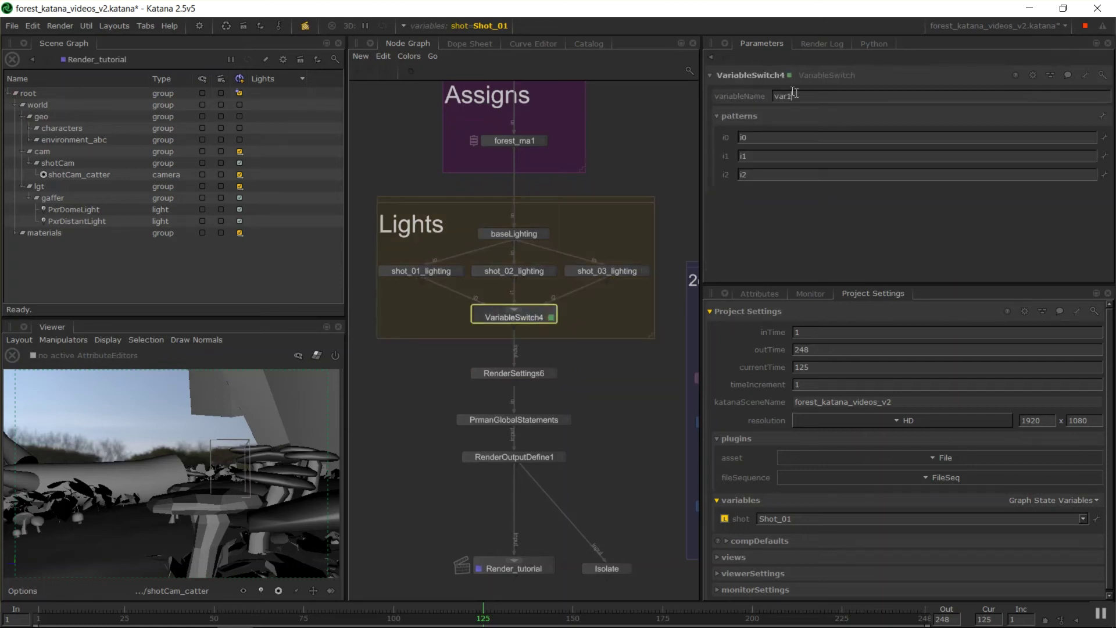
{"action": "double_click", "coordinate": [786, 96]}
{"action": "type", "text": "shot1"}
{"action": "key", "text": "BackSpace"}
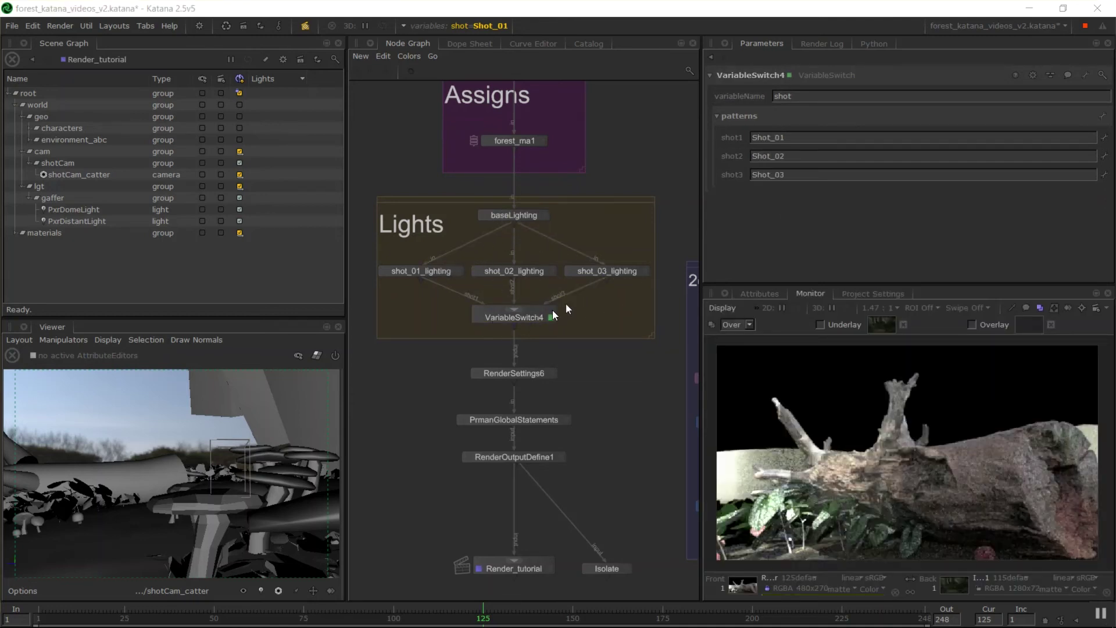
Step: Render Render_tutorial and open shot_01_lighting's light list for editing
{"action": "scroll", "coordinate": [568, 285], "scroll_direction": "up", "scroll_amount": 3}
{"action": "scroll", "coordinate": [554, 277], "scroll_direction": "down", "scroll_amount": 3}
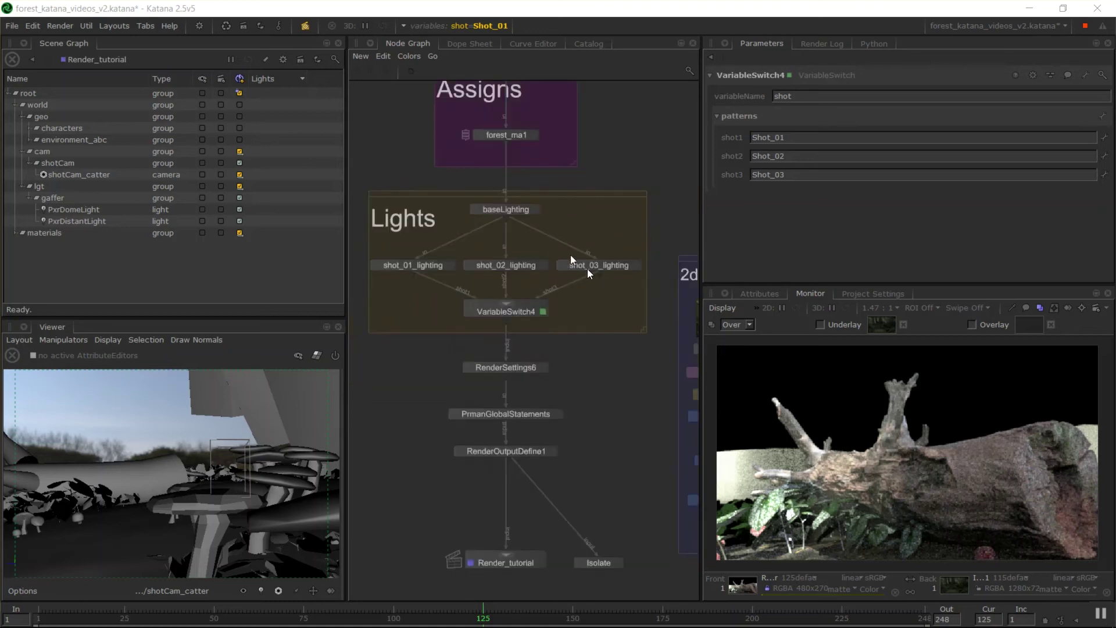
{"action": "right_click", "coordinate": [524, 563]}
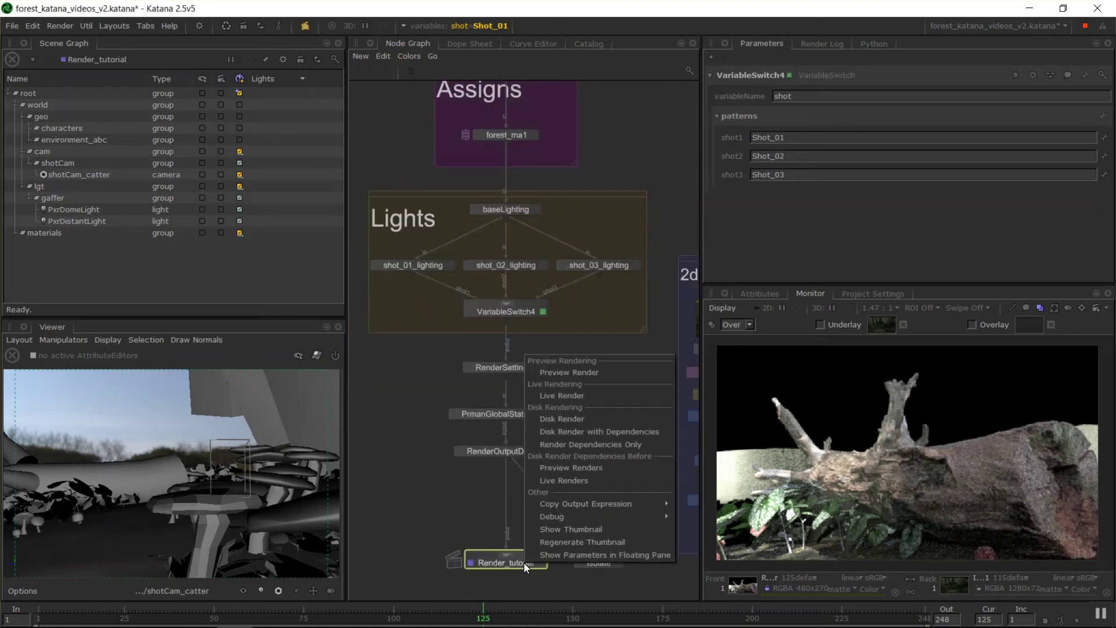
{"action": "left_click", "coordinate": [570, 397]}
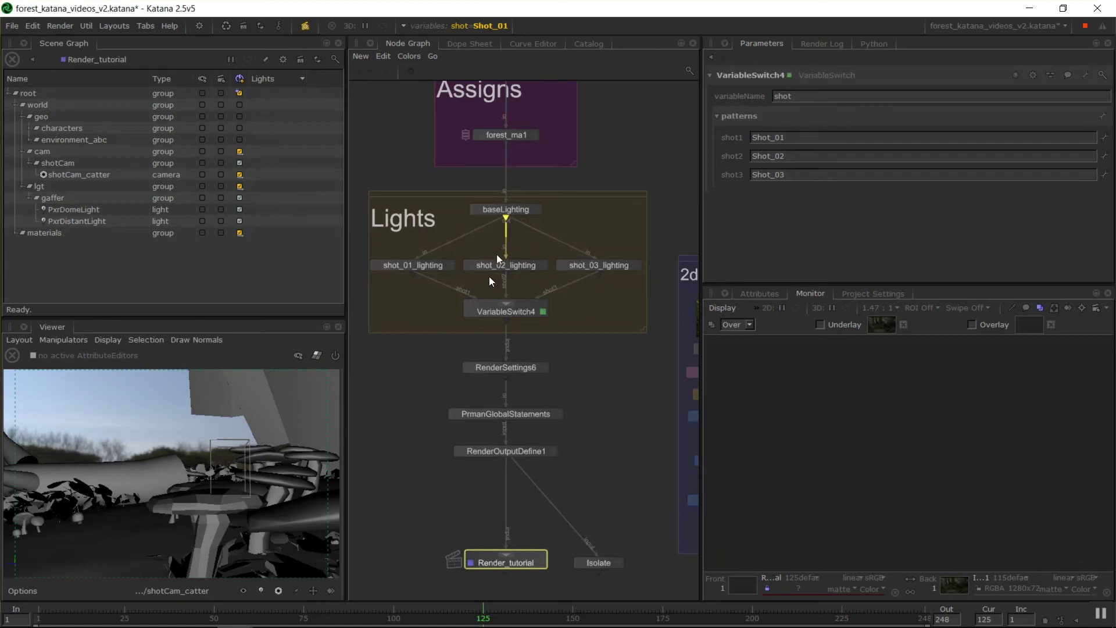
{"action": "left_click", "coordinate": [450, 265]}
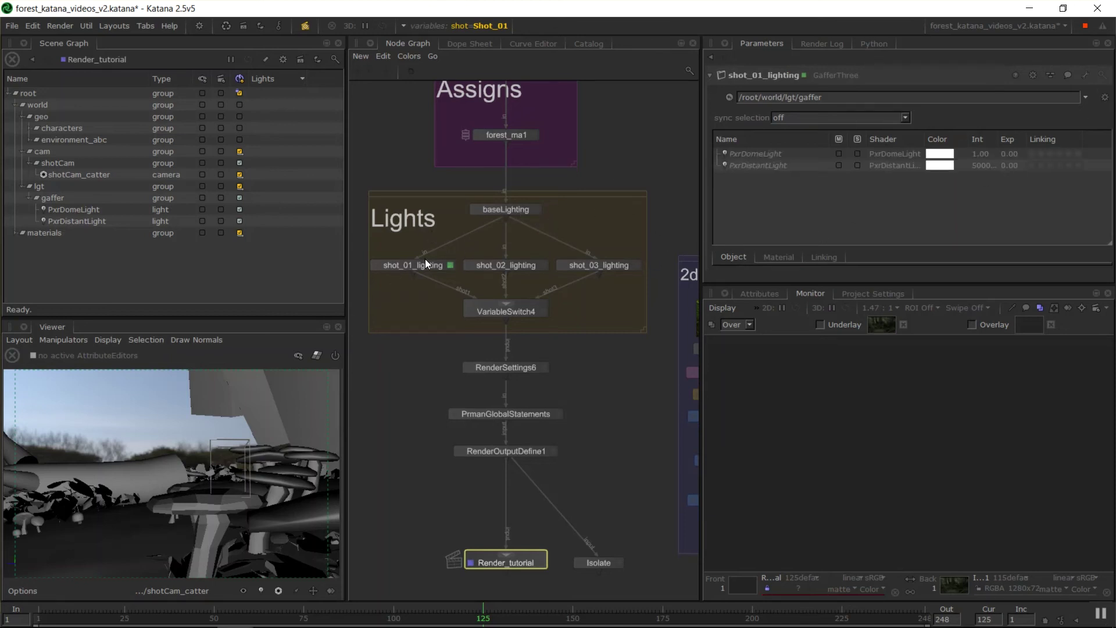
Step: Add a PxrSphereLight to shot_01_lighting and set selection sync to in/out
{"action": "left_click", "coordinate": [778, 164]}
{"action": "left_click", "coordinate": [787, 153]}
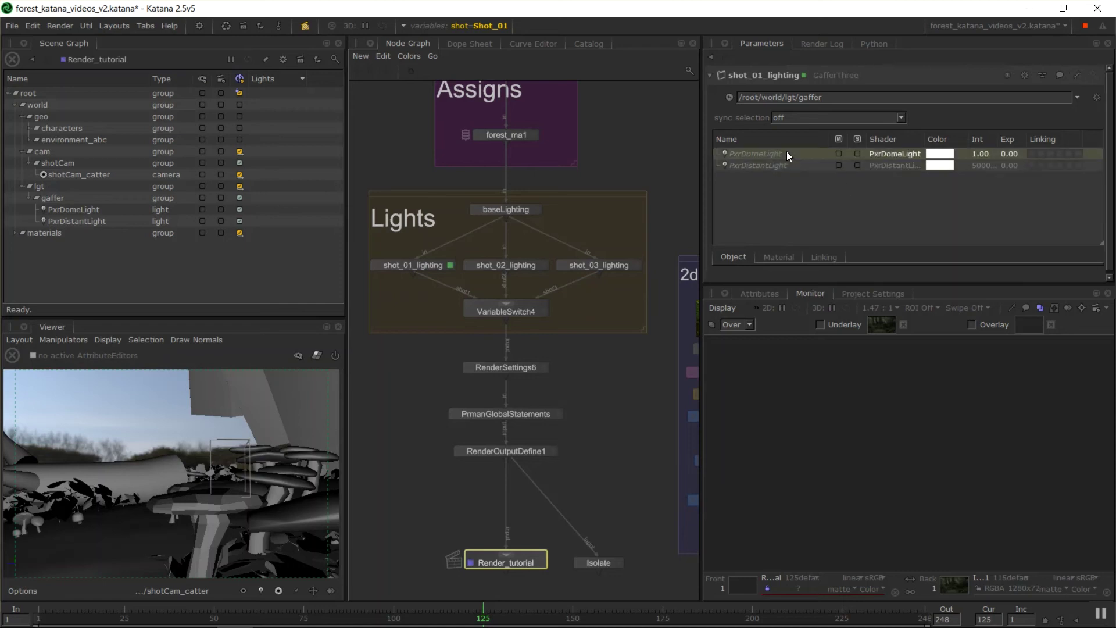
{"action": "left_click", "coordinate": [769, 165]}
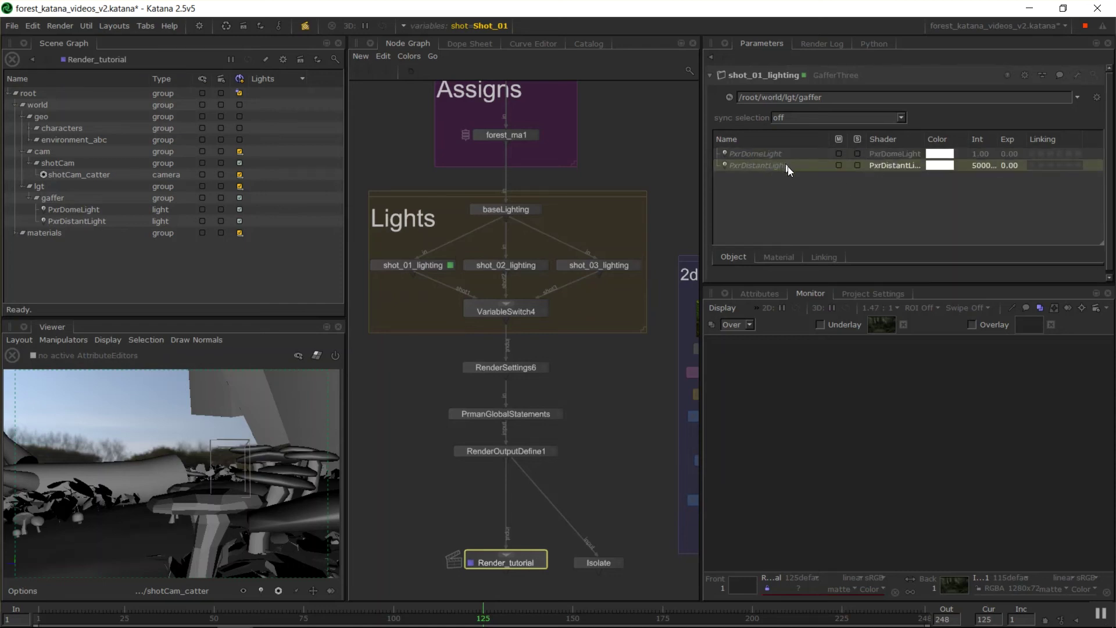
{"action": "right_click", "coordinate": [793, 213]}
{"action": "mouse_move", "coordinate": [797, 197]}
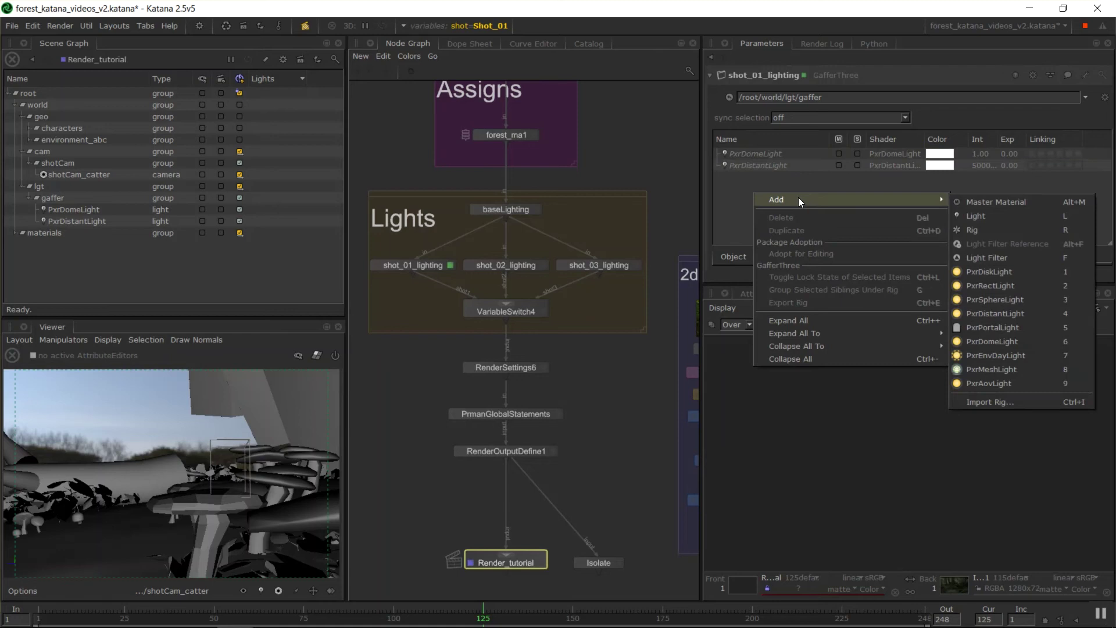
{"action": "left_click", "coordinate": [1007, 301]}
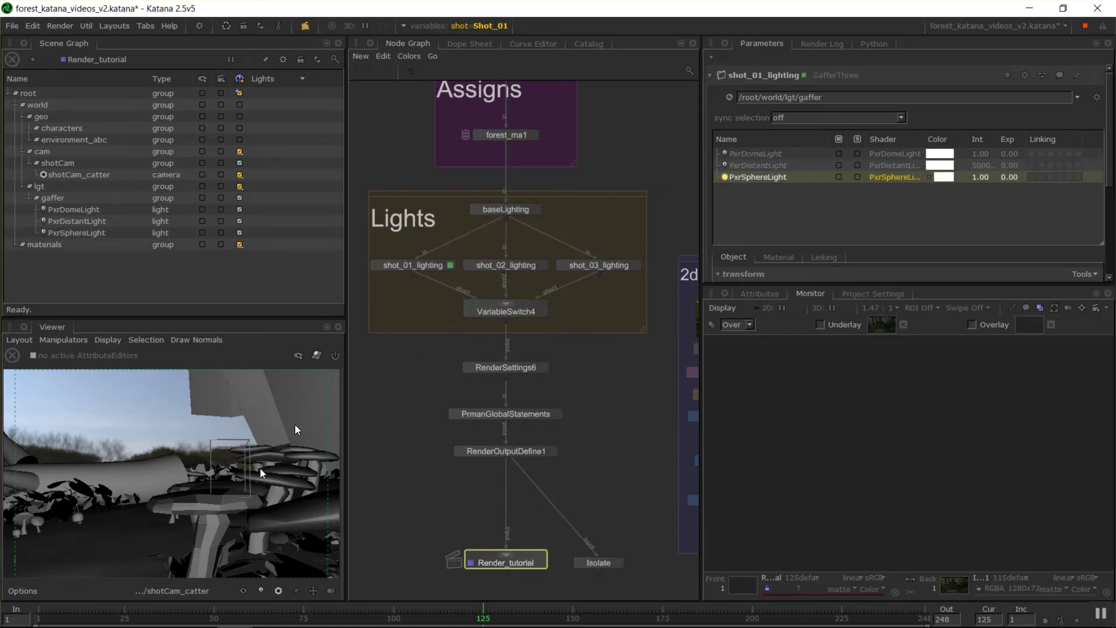
{"action": "left_click", "coordinate": [822, 117]}
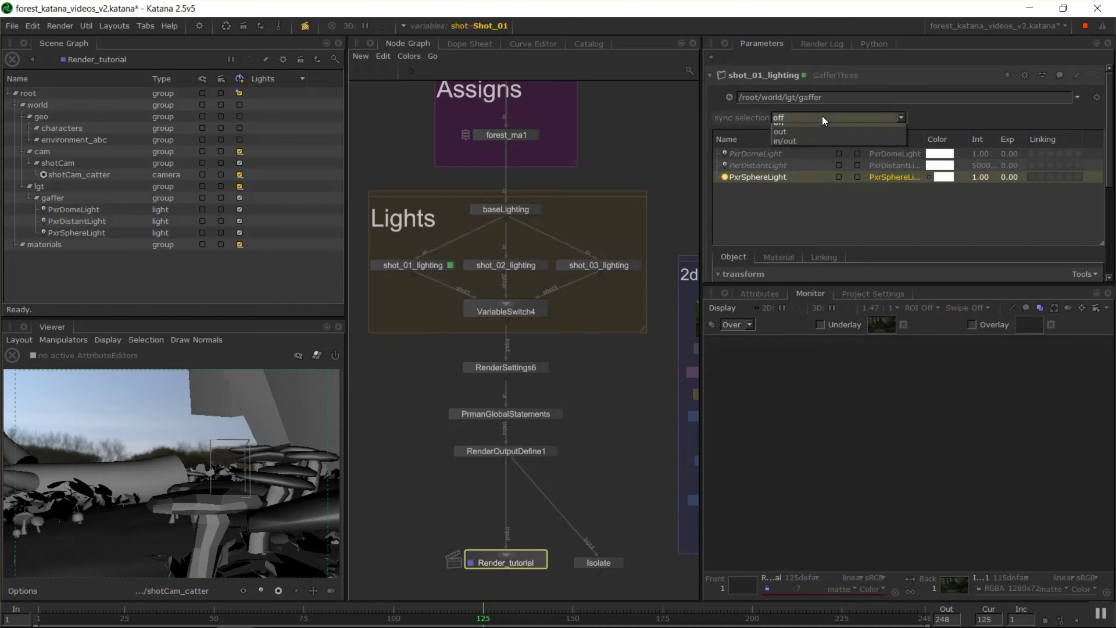
{"action": "left_click", "coordinate": [784, 147]}
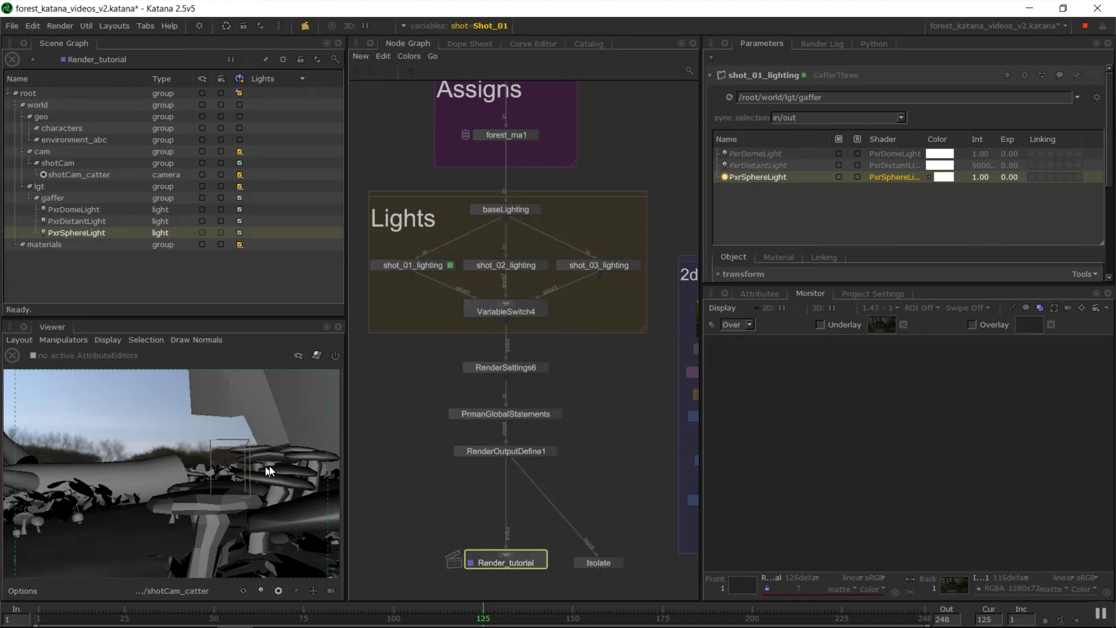
Step: In the persp camera view, move the PxrSphereLight down to just above the mushrooms
{"action": "left_click", "coordinate": [186, 592]}
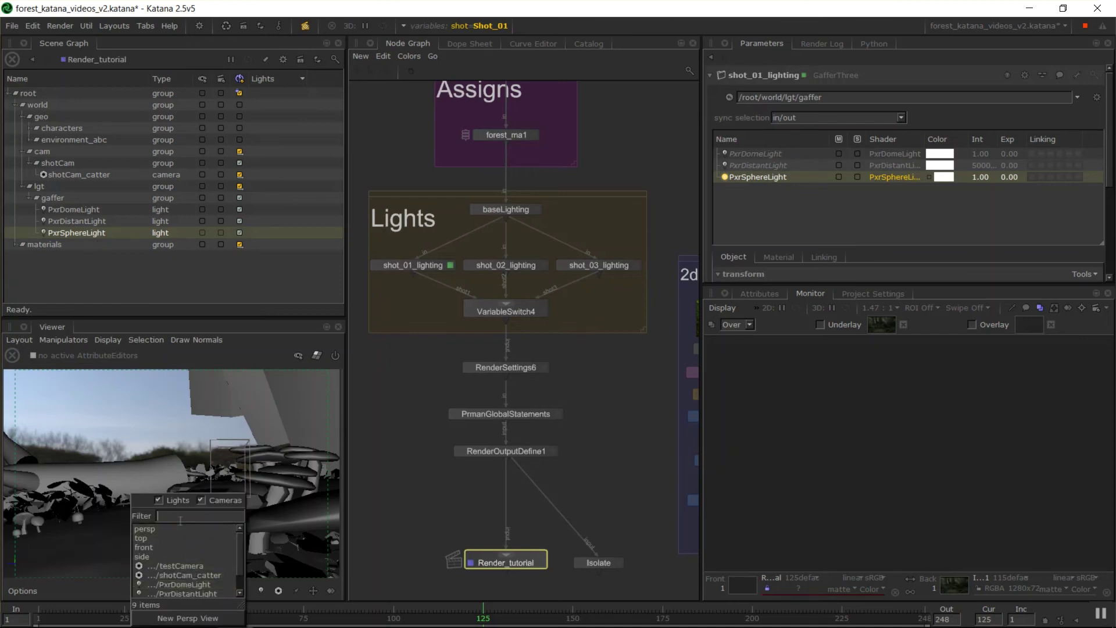
{"action": "left_click", "coordinate": [162, 528]}
{"action": "left_click_drag", "start_coordinate": [201, 483], "coordinate": [231, 460], "text": "alt"}
{"action": "left_click_drag", "start_coordinate": [291, 403], "coordinate": [118, 457]}
{"action": "left_click_drag", "start_coordinate": [114, 400], "coordinate": [115, 392]}
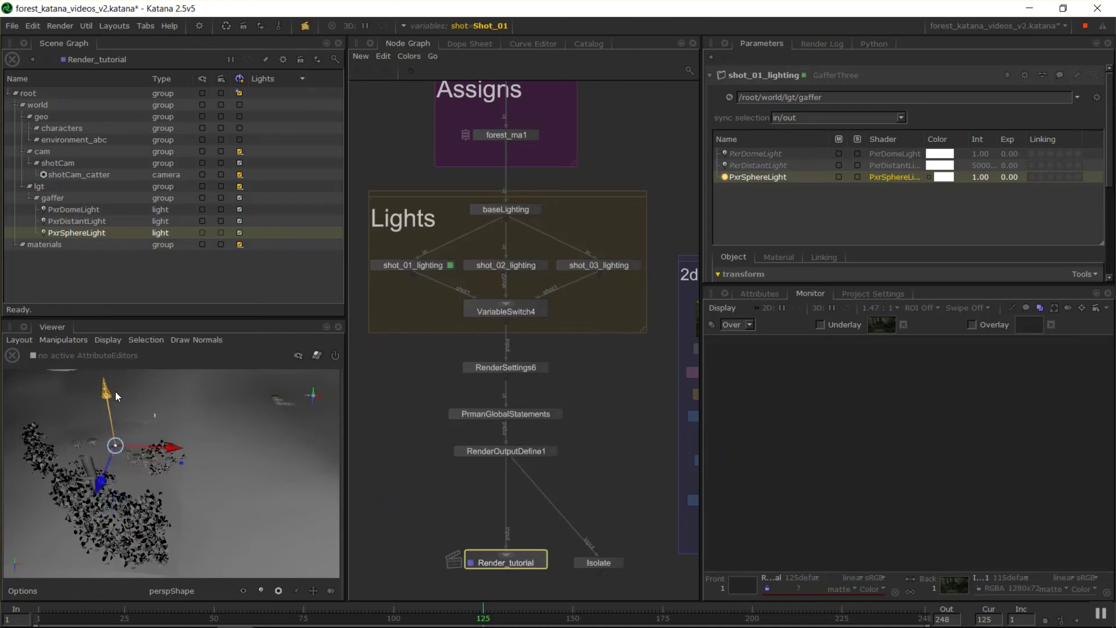
{"action": "key", "text": "f"}
{"action": "scroll", "coordinate": [221, 492], "scroll_direction": "down", "scroll_amount": 4}
{"action": "left_click_drag", "start_coordinate": [213, 491], "coordinate": [167, 464], "text": "alt"}
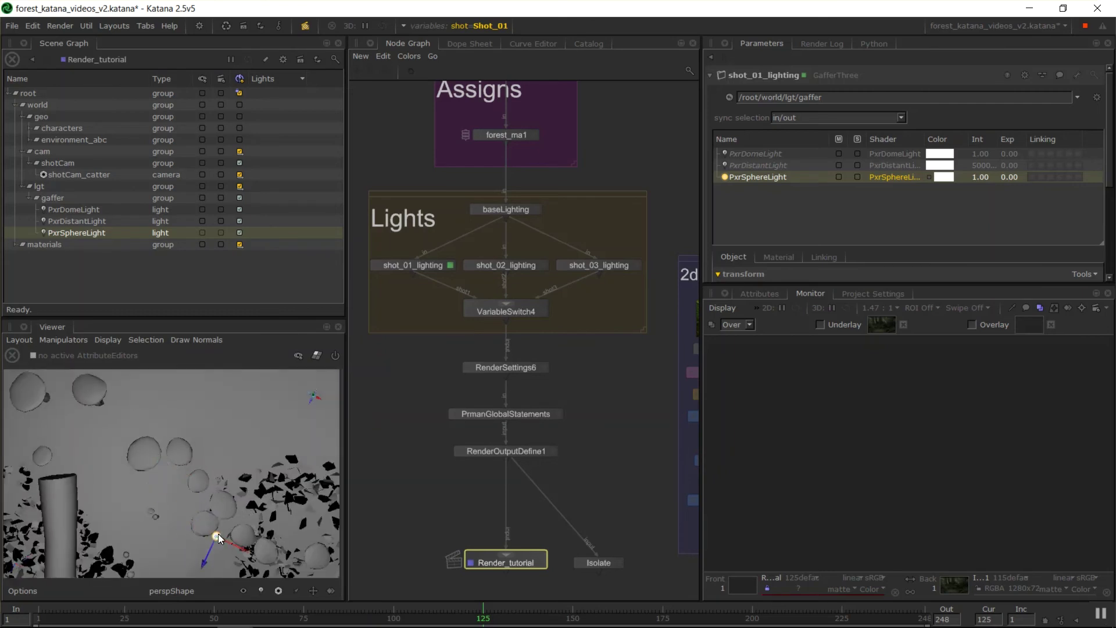
{"action": "left_click_drag", "start_coordinate": [218, 534], "coordinate": [93, 427], "text": "alt"}
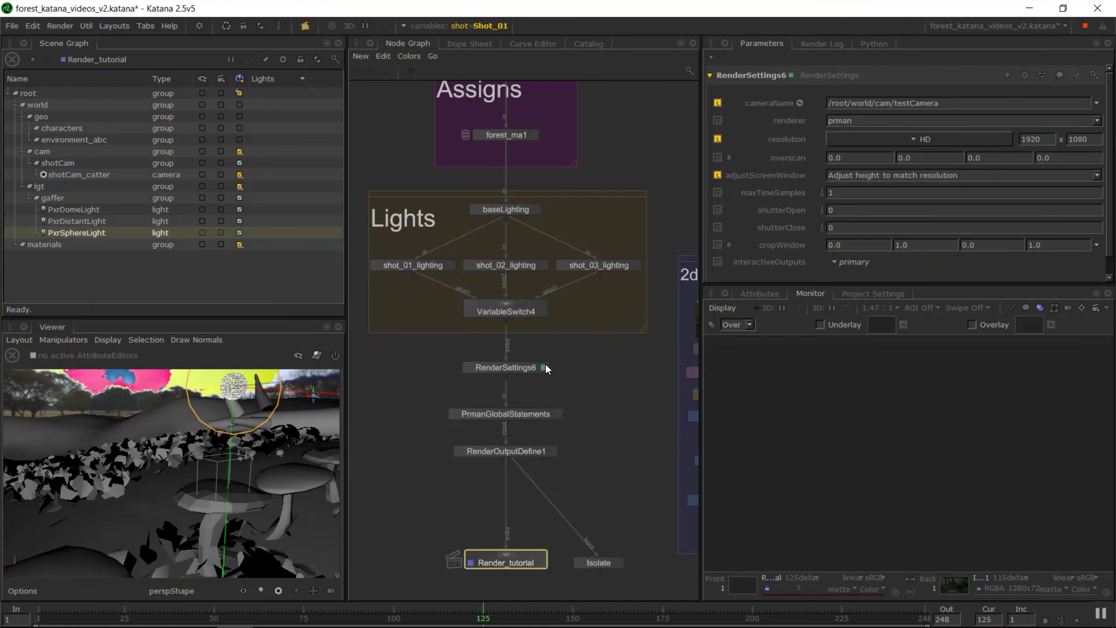
Step: Find the Render Log error reporting the missing testCamera path
{"action": "left_click", "coordinate": [532, 370]}
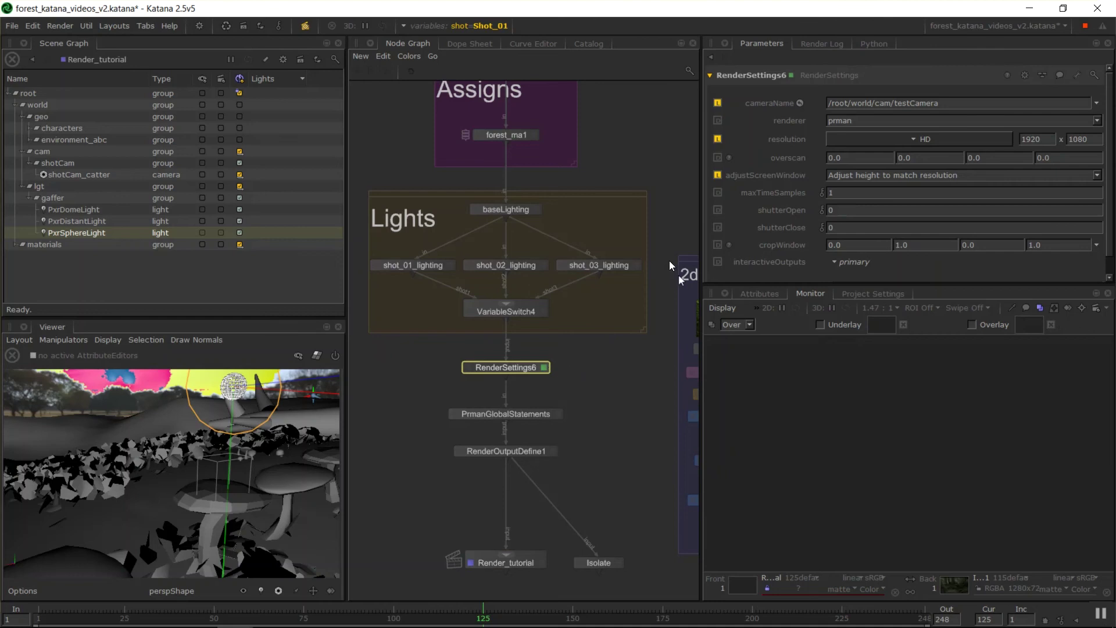
{"action": "middle_click_drag", "start_coordinate": [614, 105], "coordinate": [626, 465]}
{"action": "middle_click_drag", "start_coordinate": [605, 110], "coordinate": [593, 443]}
{"action": "left_click_drag", "start_coordinate": [635, 254], "coordinate": [641, 245]}
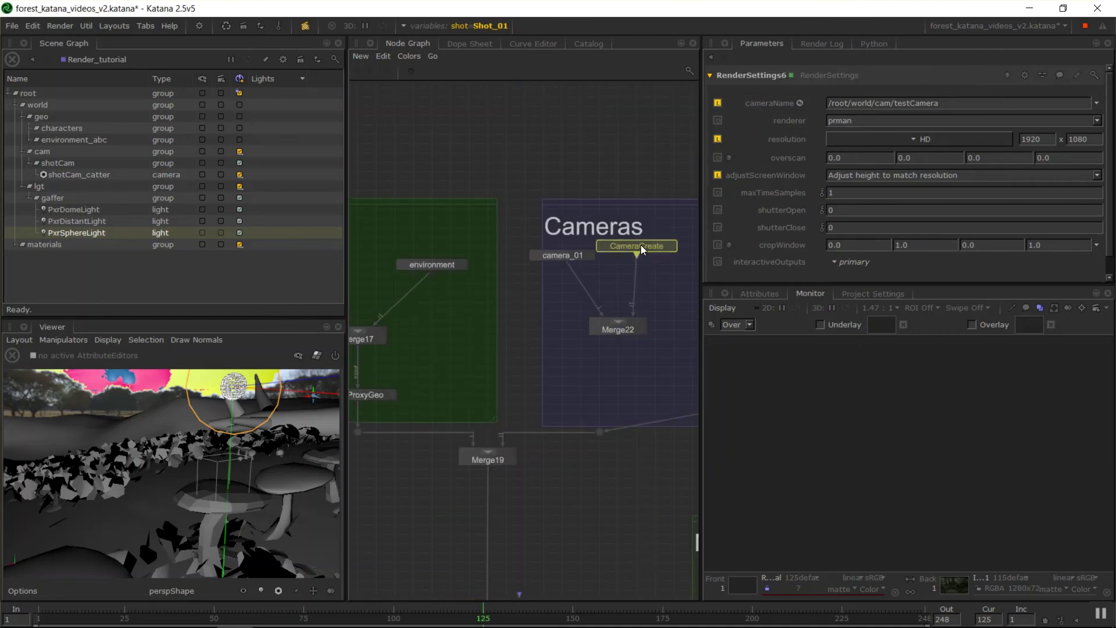
{"action": "middle_click_drag", "start_coordinate": [566, 518], "coordinate": [475, 223]}
{"action": "left_click", "coordinate": [825, 44]}
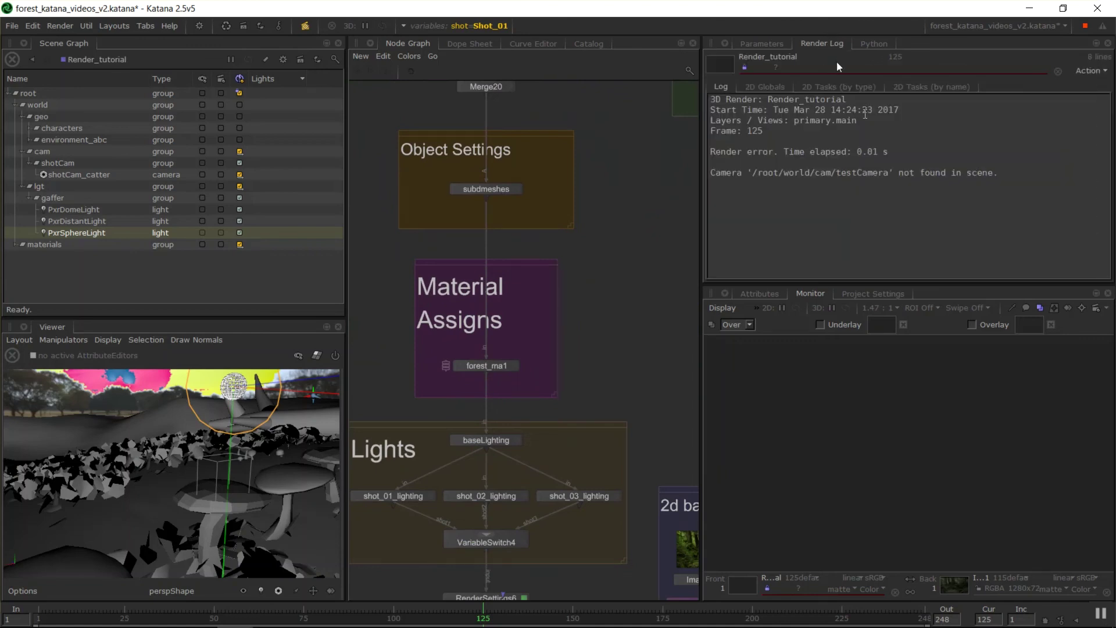
{"action": "left_click_drag", "start_coordinate": [747, 173], "coordinate": [894, 184]}
Step: Point RenderSettings6's camera to /root/world/cam/shotCam/shotCam_catter
{"action": "middle_click_drag", "start_coordinate": [534, 593], "coordinate": [539, 375]}
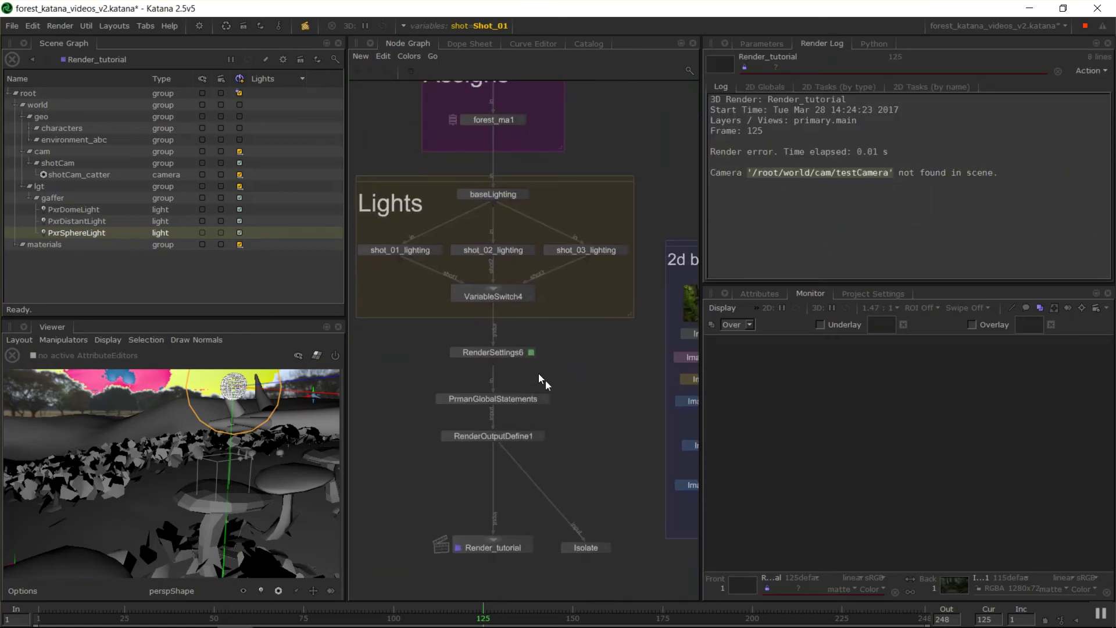
{"action": "left_click", "coordinate": [531, 354]}
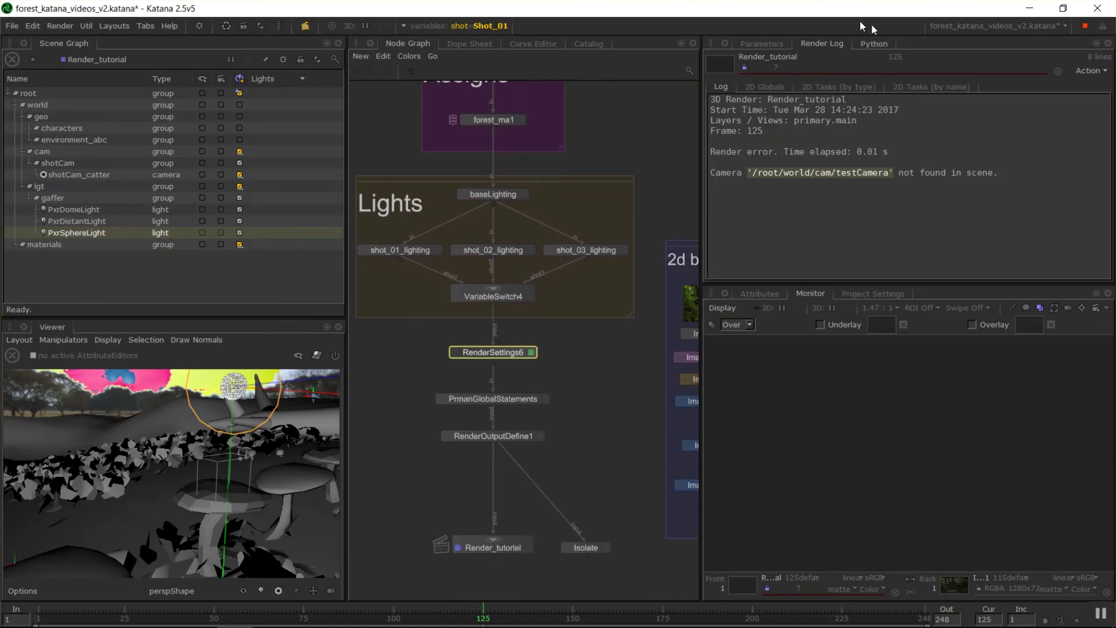
{"action": "left_click", "coordinate": [766, 43]}
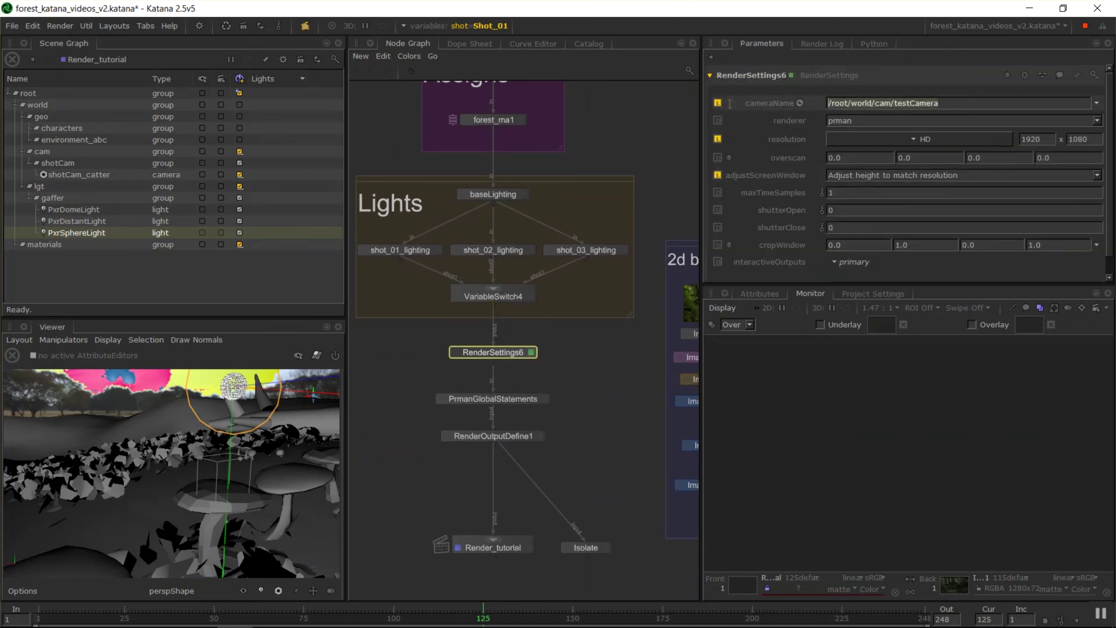
{"action": "left_click_drag", "start_coordinate": [80, 173], "coordinate": [771, 101]}
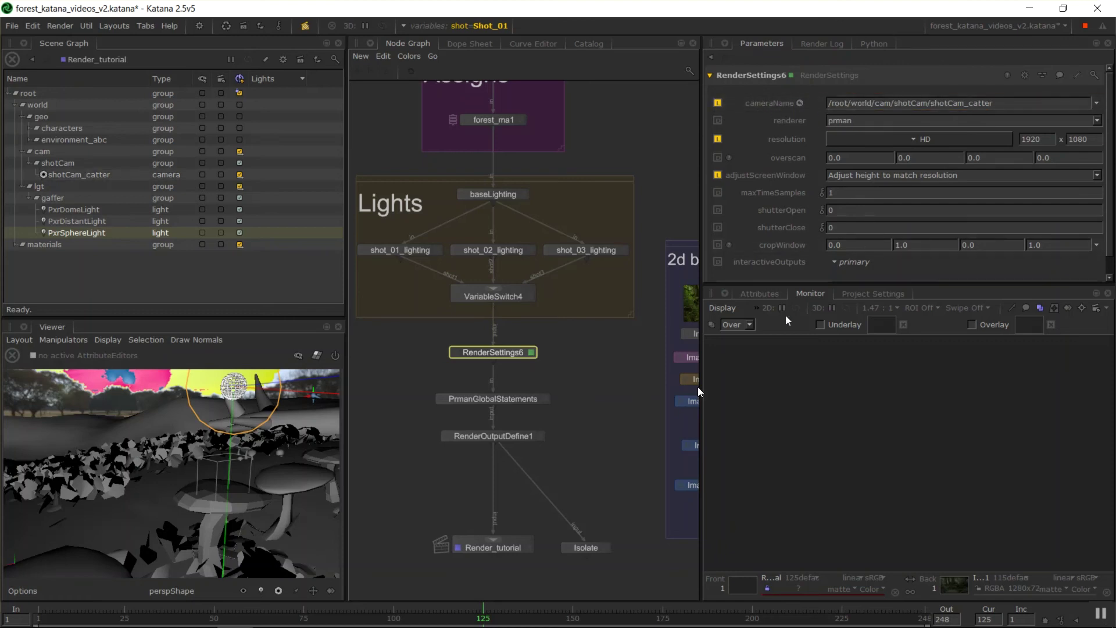
{"action": "left_click_drag", "start_coordinate": [589, 380], "coordinate": [510, 450]}
{"action": "middle_click_drag", "start_coordinate": [611, 385], "coordinate": [602, 389]}
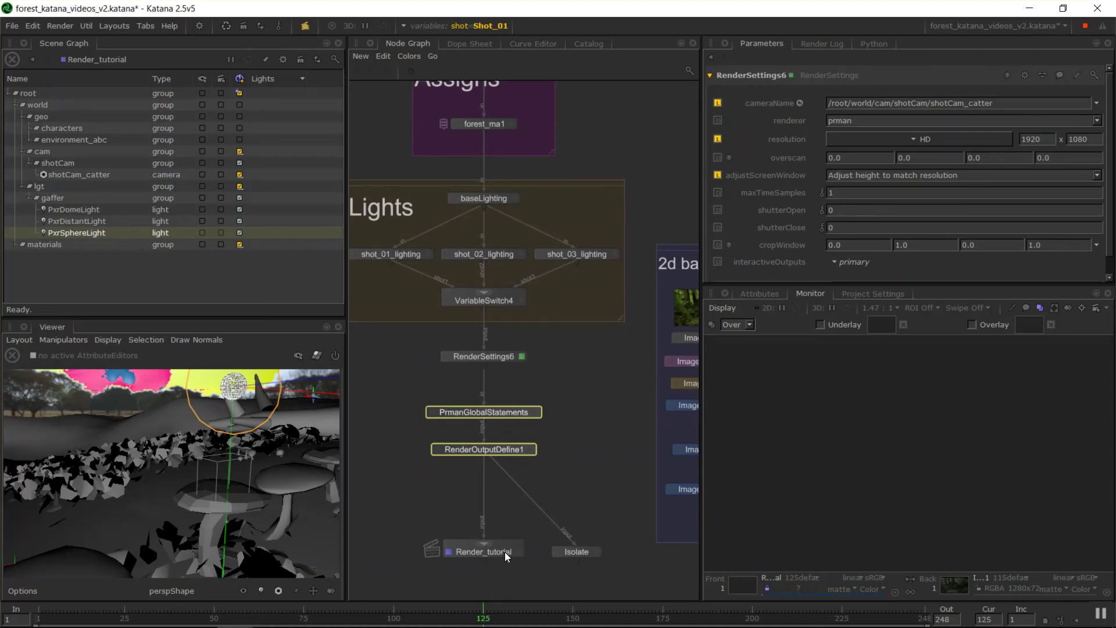
Step: Check the new render's log and reposition the render image in the Monitor
{"action": "left_click", "coordinate": [821, 44]}
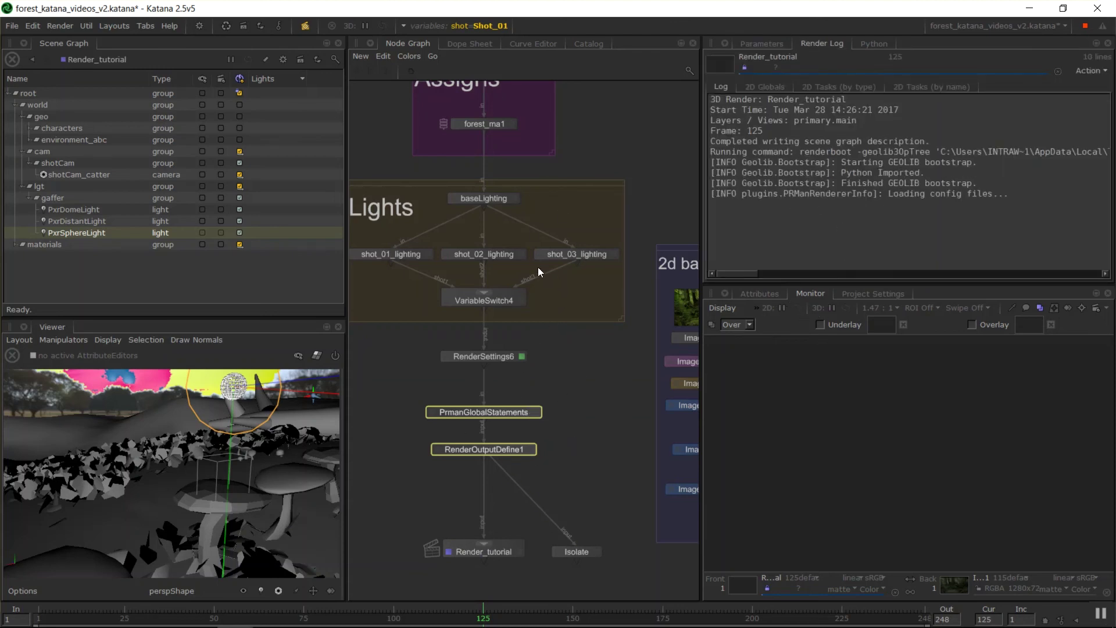
{"action": "left_click", "coordinate": [500, 27]}
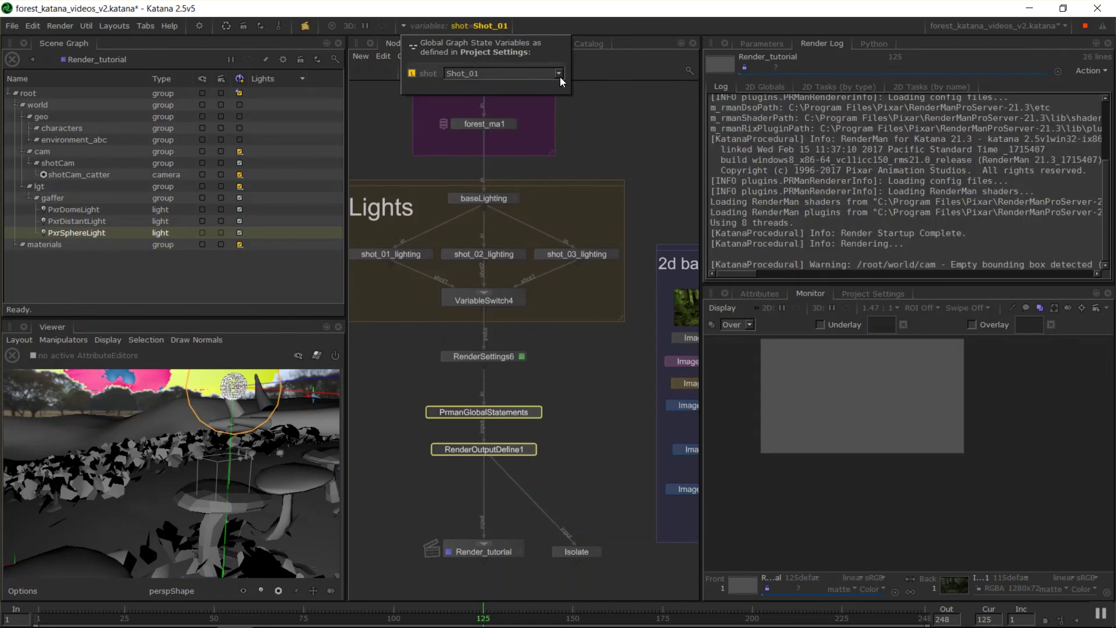
{"action": "middle_click_drag", "start_coordinate": [864, 375], "coordinate": [872, 420]}
{"action": "scroll", "coordinate": [882, 437], "scroll_direction": "up", "scroll_amount": 1}
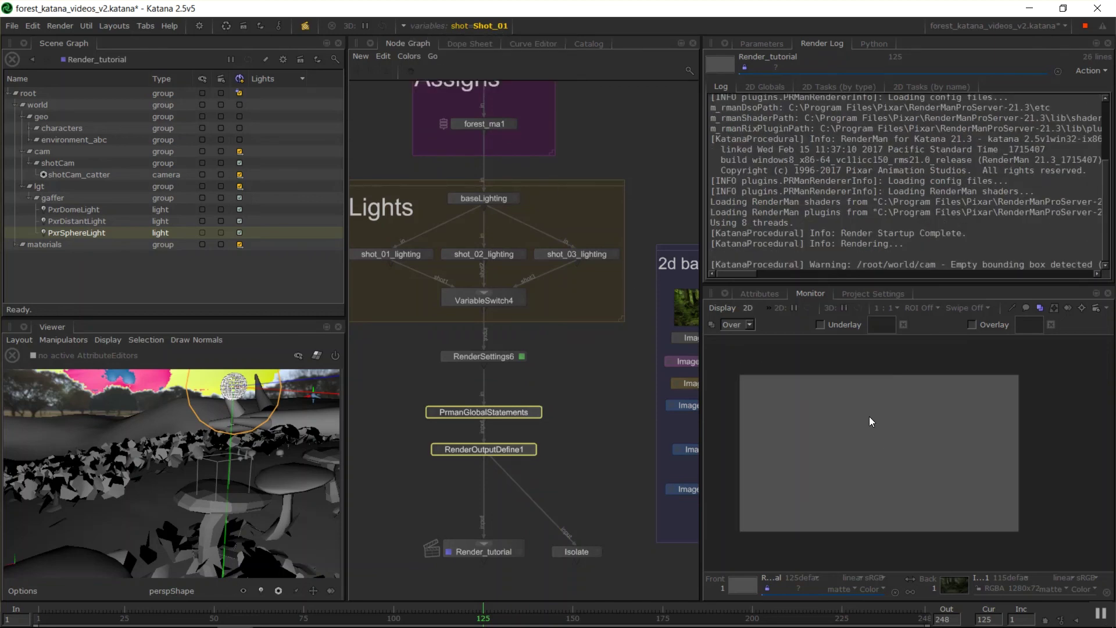
{"action": "scroll", "coordinate": [880, 437], "scroll_direction": "up", "scroll_amount": 1}
{"action": "middle_click_drag", "start_coordinate": [878, 433], "coordinate": [897, 426]}
{"action": "scroll", "coordinate": [897, 426], "scroll_direction": "up", "scroll_amount": 1}
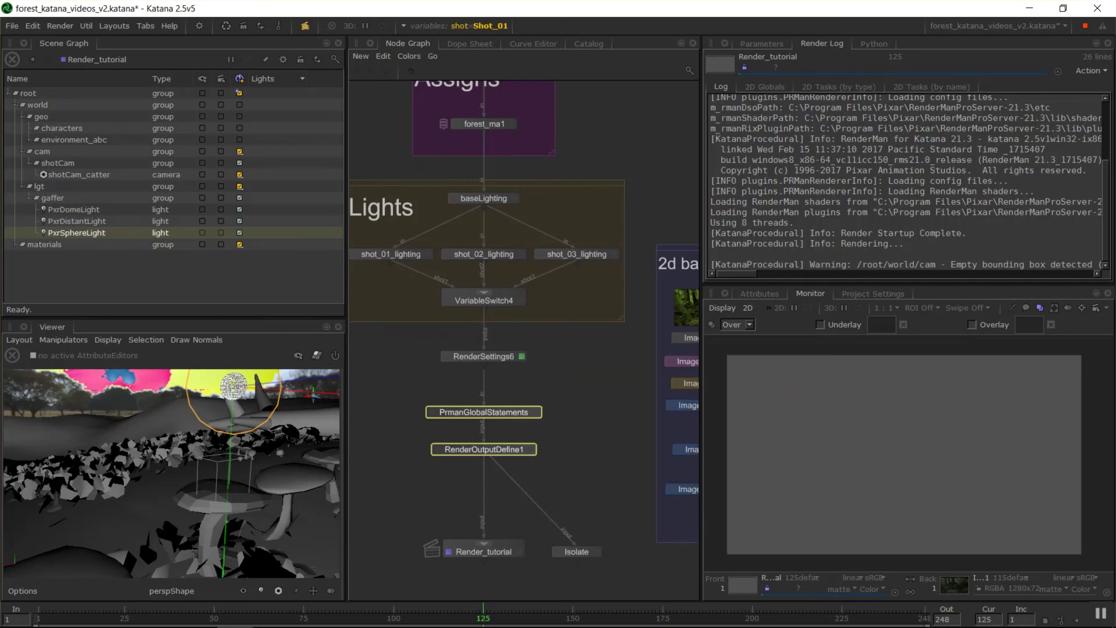
Step: Switch the shot graph-state variable to Shot_02
{"action": "left_click", "coordinate": [495, 26]}
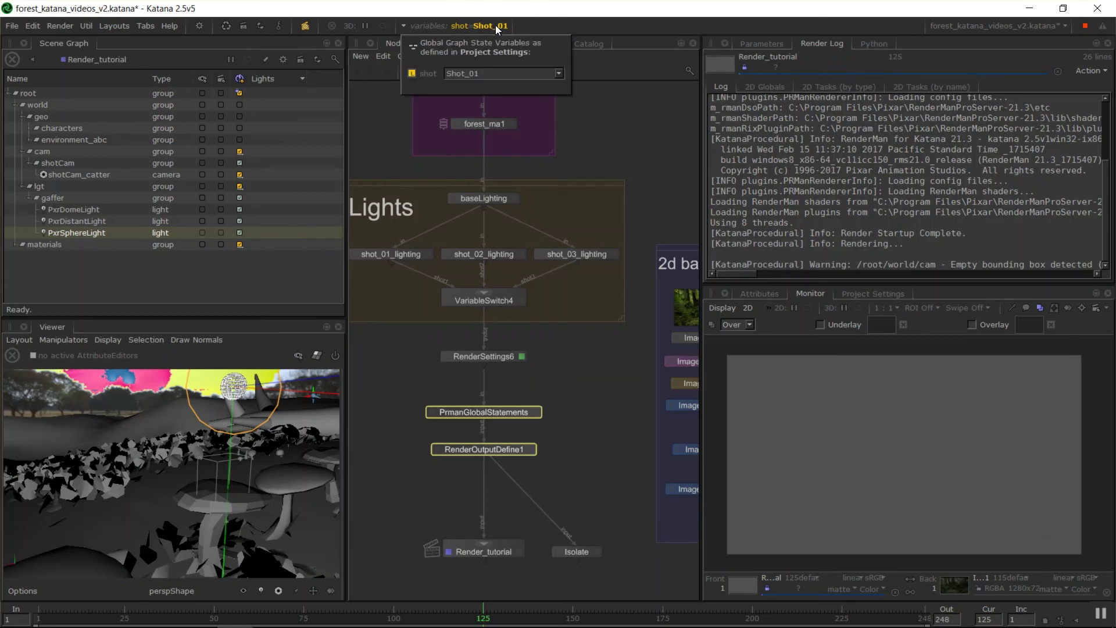
{"action": "left_click", "coordinate": [560, 74]}
{"action": "left_click", "coordinate": [529, 92]}
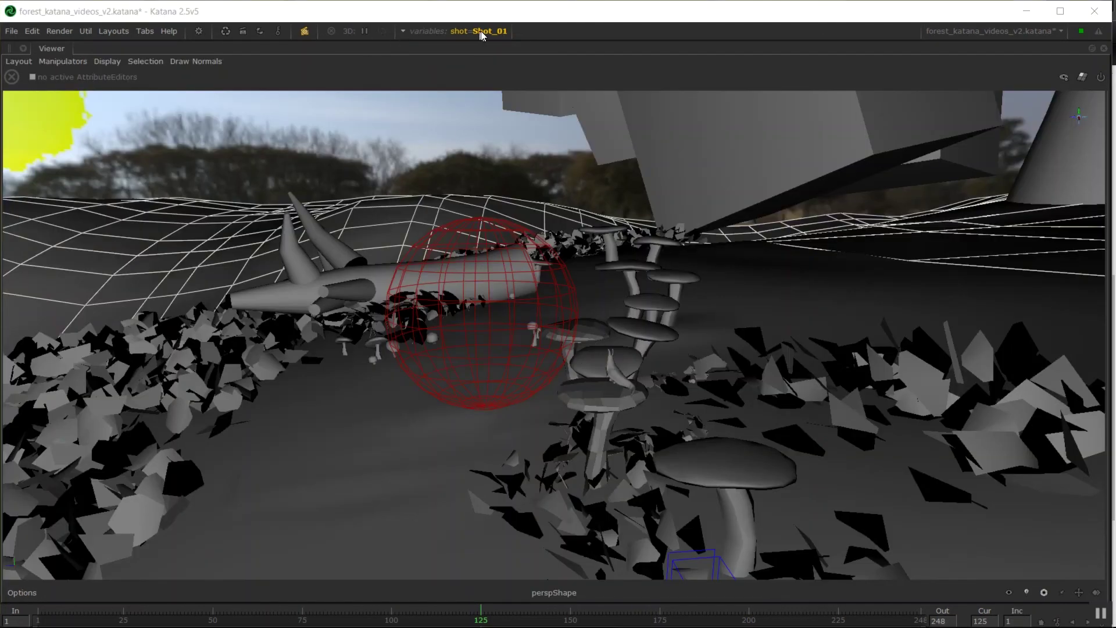
Step: Set the shot to Shot_02 and rotate its blue card light
{"action": "left_click", "coordinate": [481, 31]}
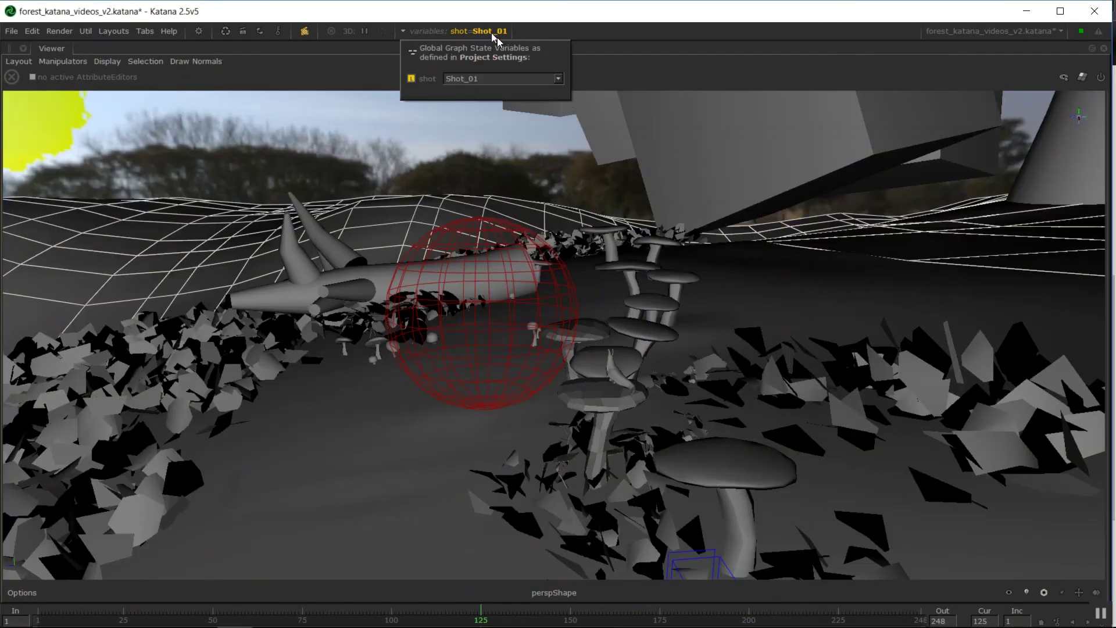
{"action": "left_click", "coordinate": [561, 76]}
{"action": "left_click", "coordinate": [530, 103]}
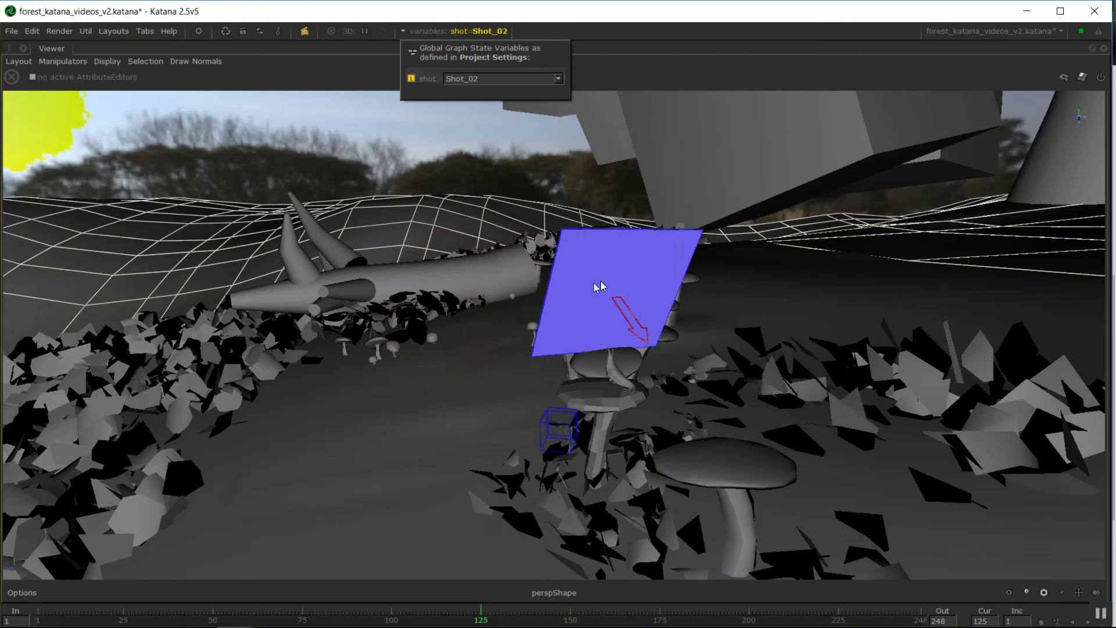
{"action": "left_click", "coordinate": [639, 313]}
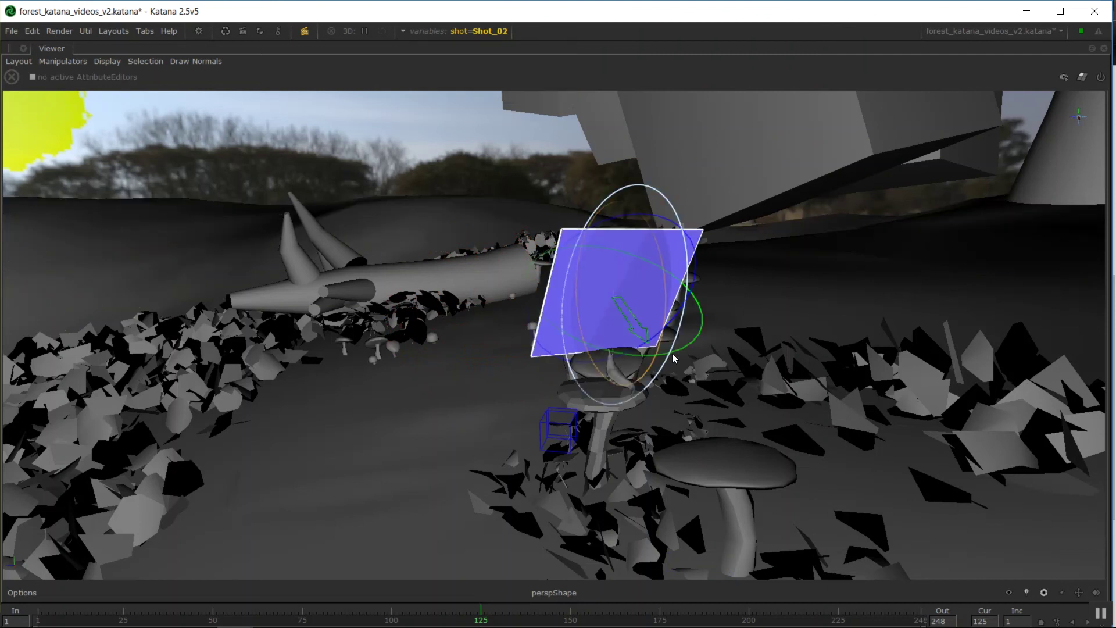
{"action": "left_click_drag", "start_coordinate": [672, 353], "coordinate": [650, 347]}
Step: Switch the shot to Shot_03 and restore the multi-pane layout
{"action": "left_click", "coordinate": [488, 31]}
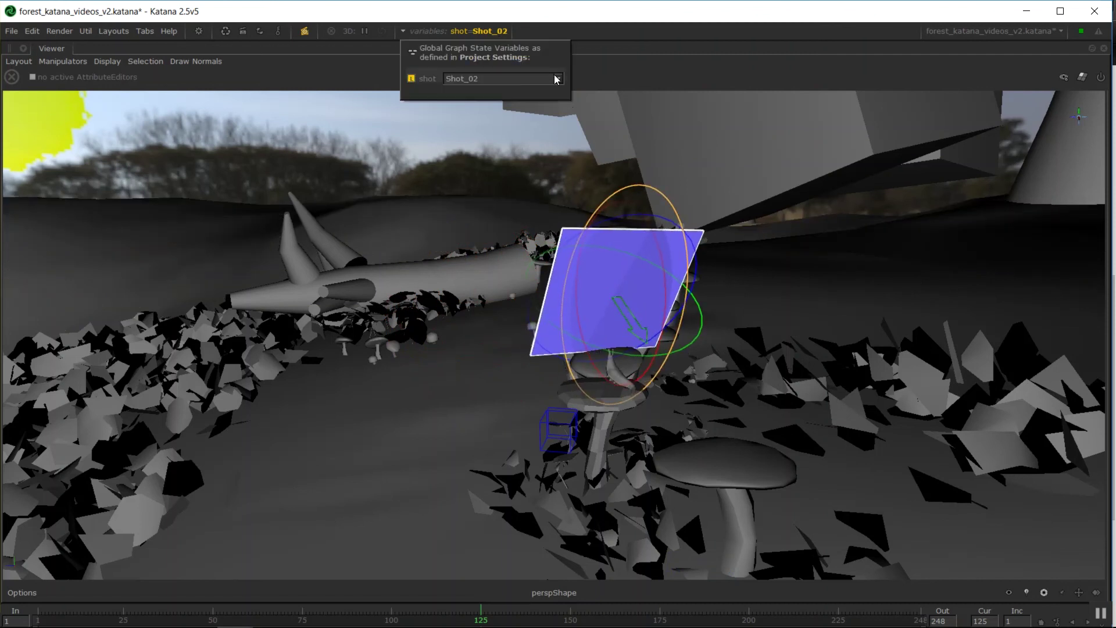
{"action": "left_click", "coordinate": [505, 79]}
{"action": "left_click", "coordinate": [472, 110]}
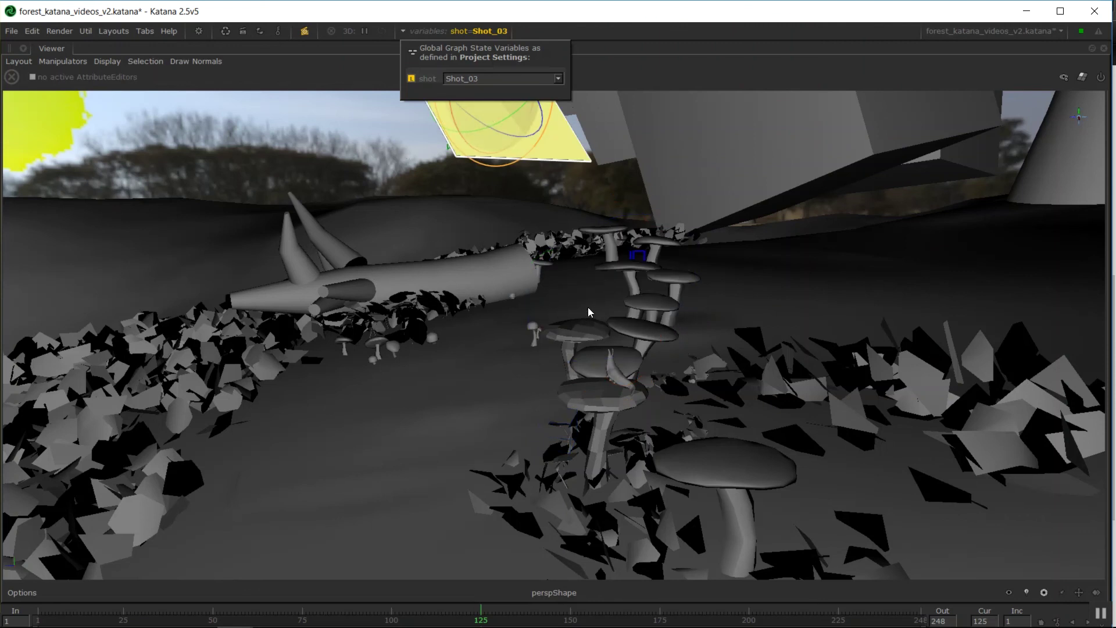
{"action": "left_click", "coordinate": [518, 308]}
{"action": "key", "text": "space"}
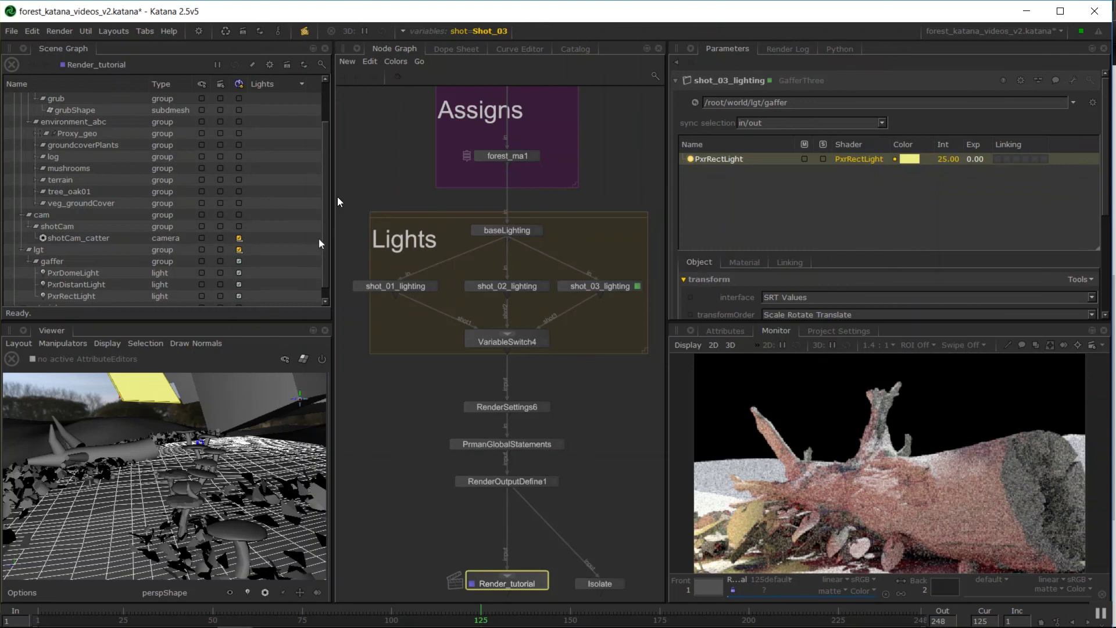
Step: Preview live renders by switching the shot to Shot_02, then Shot_01, then back
{"action": "left_click", "coordinate": [485, 31]}
{"action": "left_click", "coordinate": [559, 78]}
{"action": "left_click", "coordinate": [465, 98]}
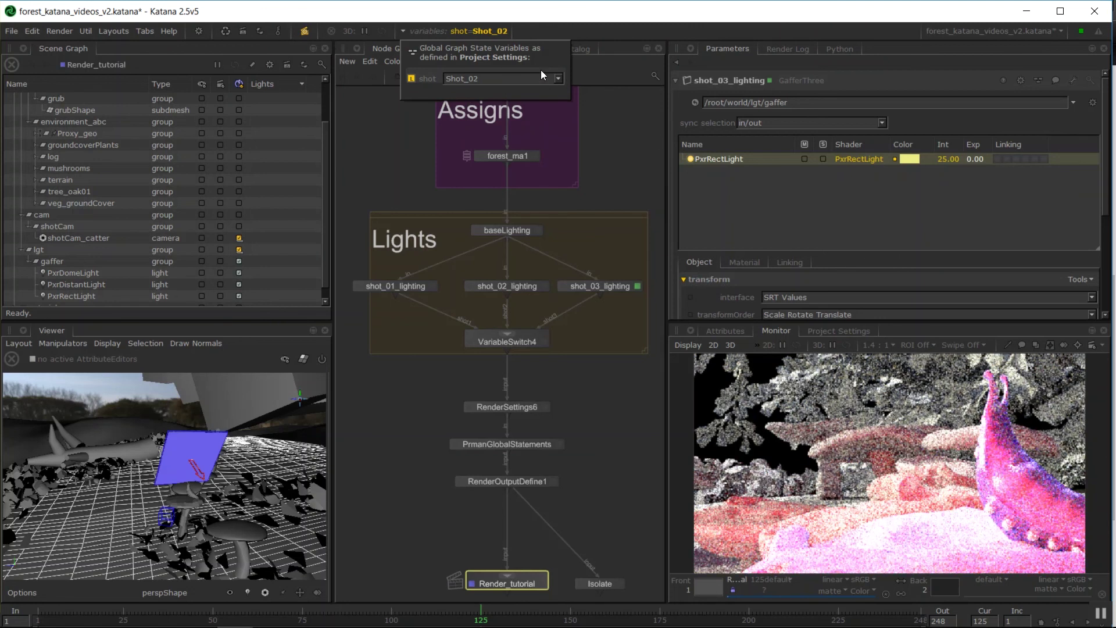
{"action": "left_click", "coordinate": [558, 78]}
{"action": "left_click", "coordinate": [538, 91]}
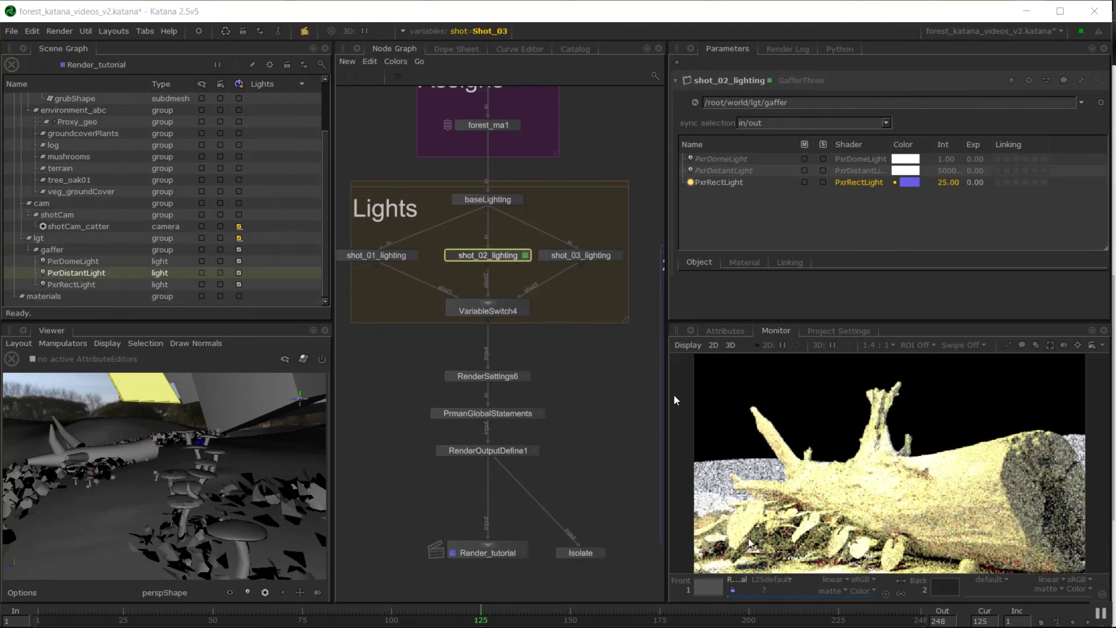
{"action": "left_click", "coordinate": [514, 32]}
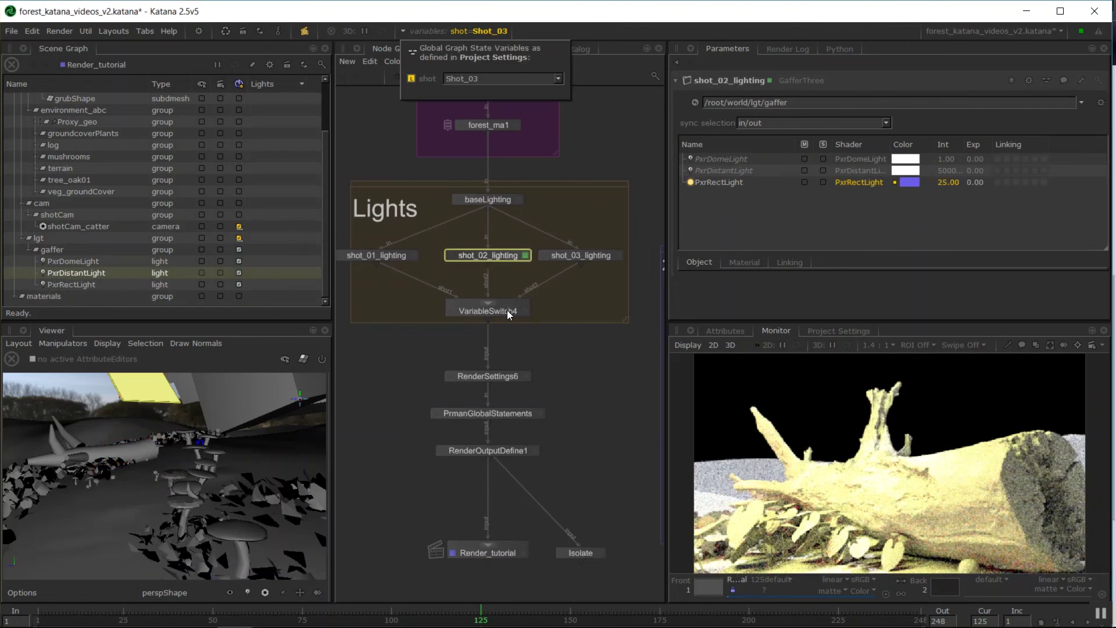
{"action": "left_click", "coordinate": [609, 307]}
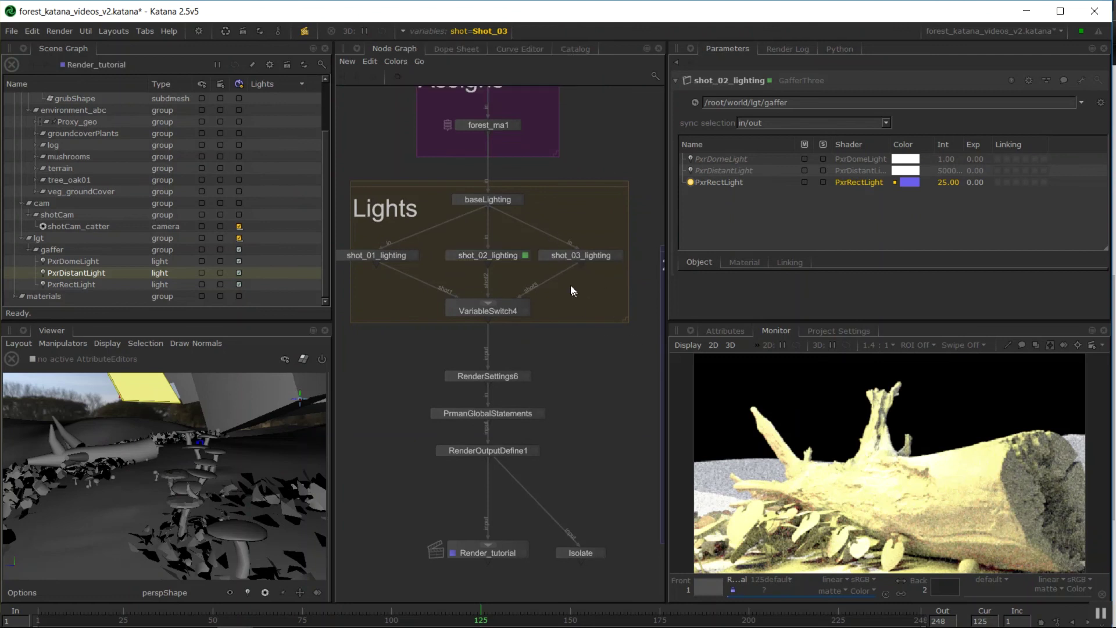
{"action": "scroll", "coordinate": [528, 314], "scroll_direction": "down", "scroll_amount": 5}
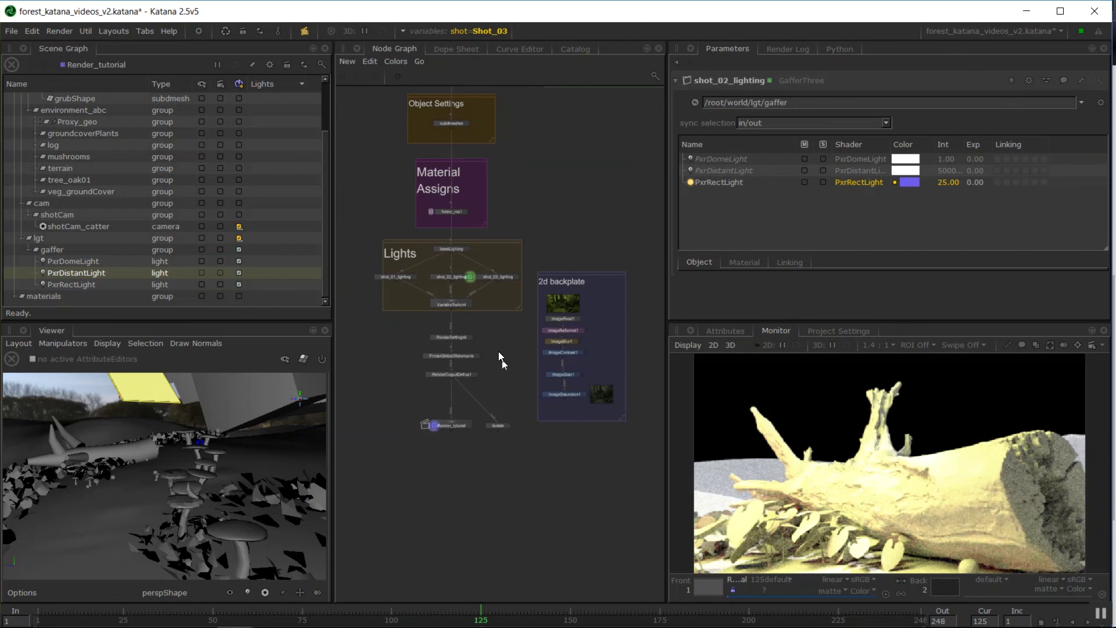
Step: Show the Monitor's underlay/overlay options bar, then view the Catalog's three saved renders
{"action": "middle_click_drag", "start_coordinate": [498, 352], "coordinate": [507, 358]}
{"action": "left_click", "coordinate": [1038, 345]}
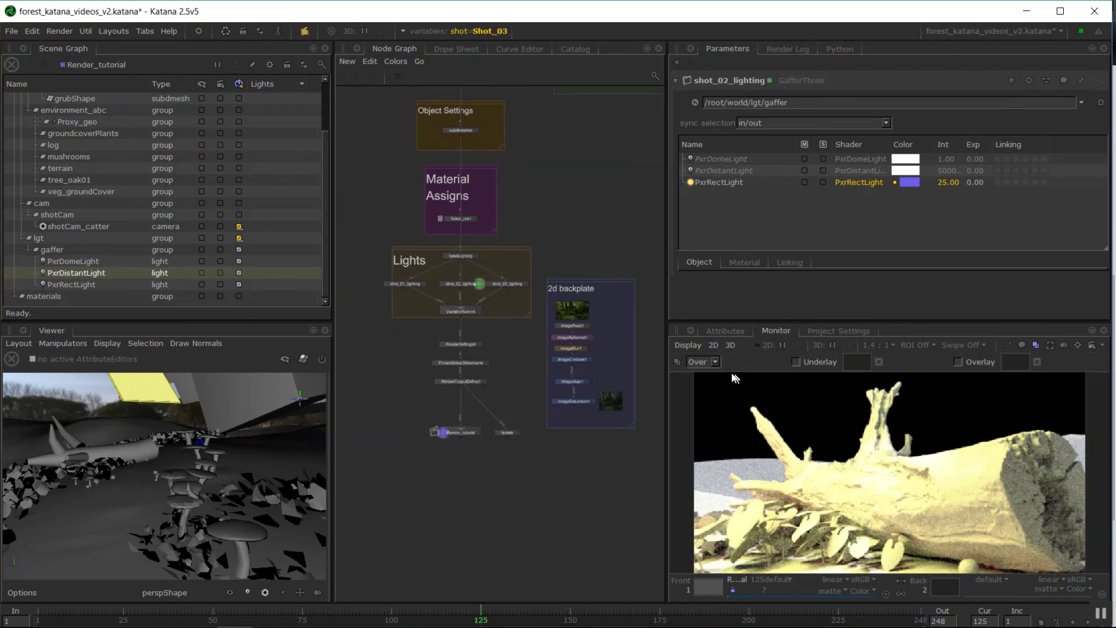
{"action": "scroll", "coordinate": [625, 377], "scroll_direction": "up", "scroll_amount": 3}
{"action": "mouse_move", "coordinate": [560, 450]}
{"action": "middle_mouse_down"}
{"action": "mouse_move", "coordinate": [635, 446]}
{"action": "mouse_move", "coordinate": [543, 438]}
{"action": "middle_mouse_up"}
{"action": "left_click", "coordinate": [572, 49]}
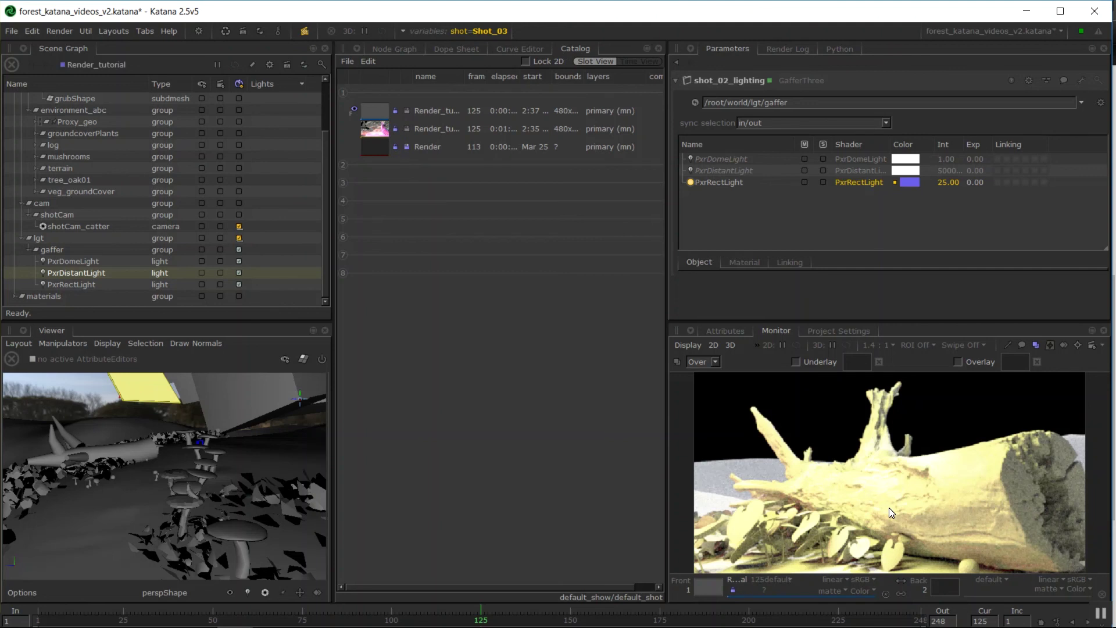
Step: Back in the Node Graph, zoom in on shot_02_lighting in the Lights backdrop
{"action": "left_click", "coordinate": [412, 52]}
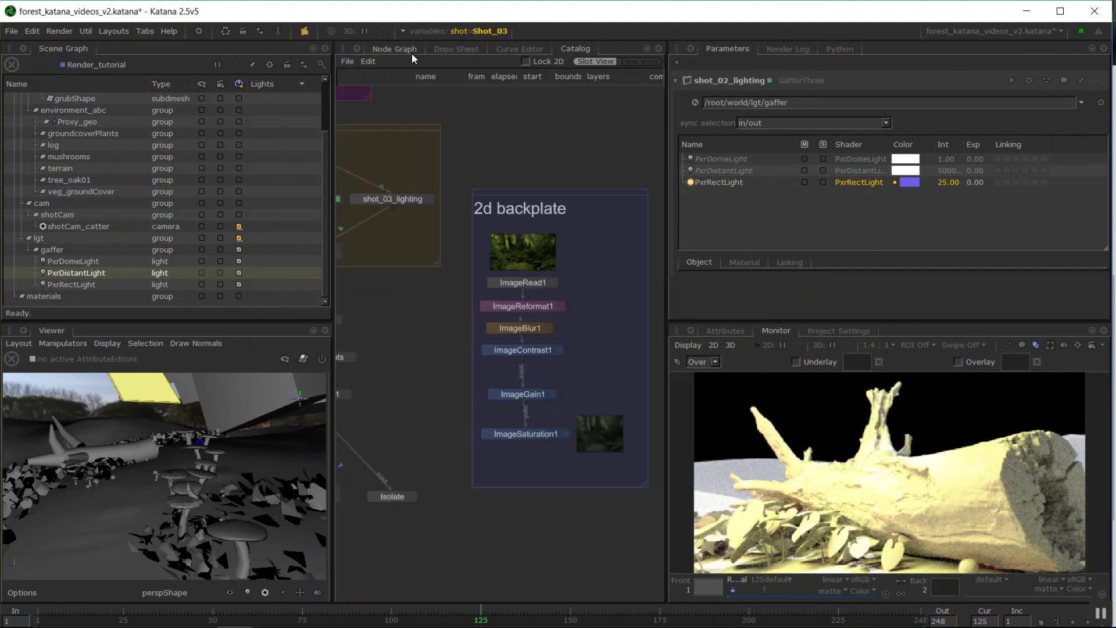
{"action": "middle_click_drag", "start_coordinate": [493, 342], "coordinate": [652, 439]}
{"action": "middle_click_drag", "start_coordinate": [435, 292], "coordinate": [522, 347]}
{"action": "scroll", "coordinate": [522, 347], "scroll_direction": "up", "scroll_amount": 4}
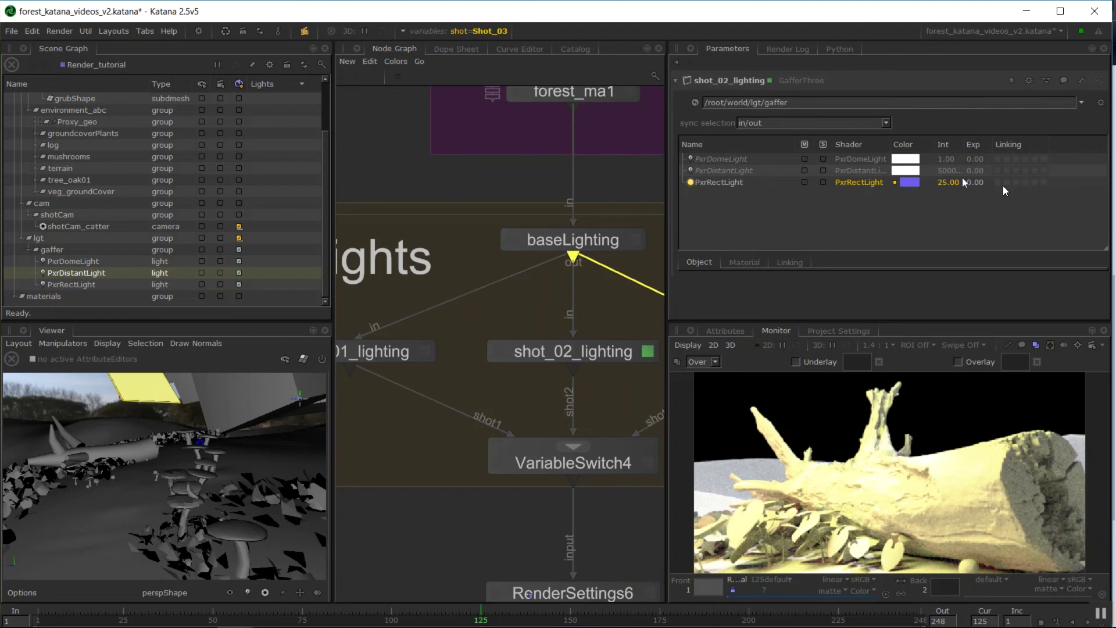
Step: Adopt the inherited PxrDistantLight for editing in shot_02_lighting
{"action": "left_click", "coordinate": [747, 168]}
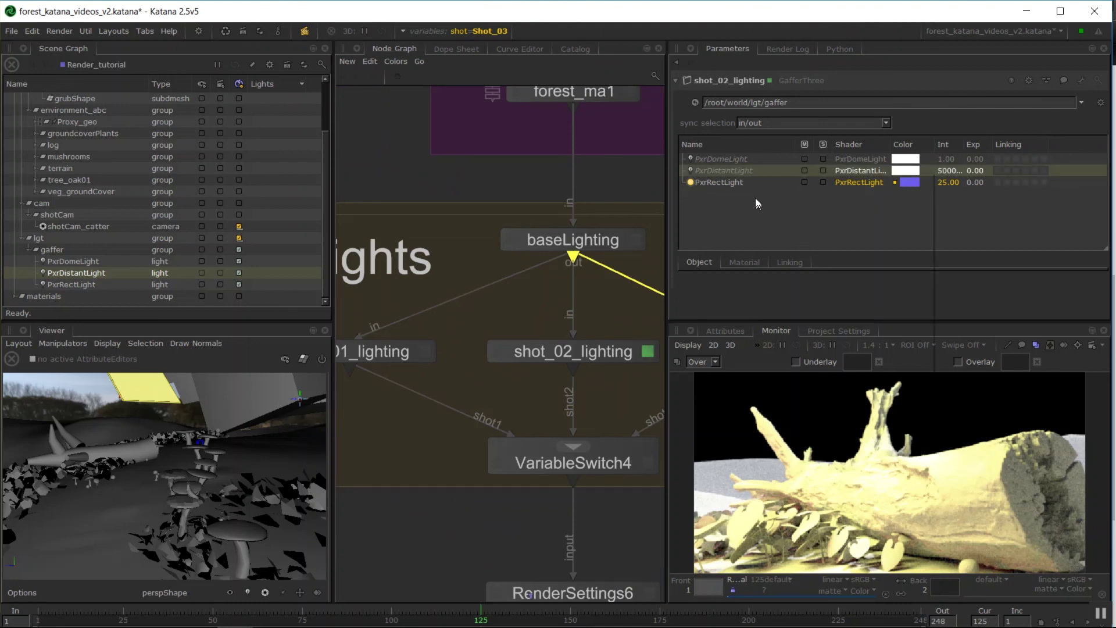
{"action": "right_click", "coordinate": [734, 170]}
{"action": "left_click", "coordinate": [800, 229]}
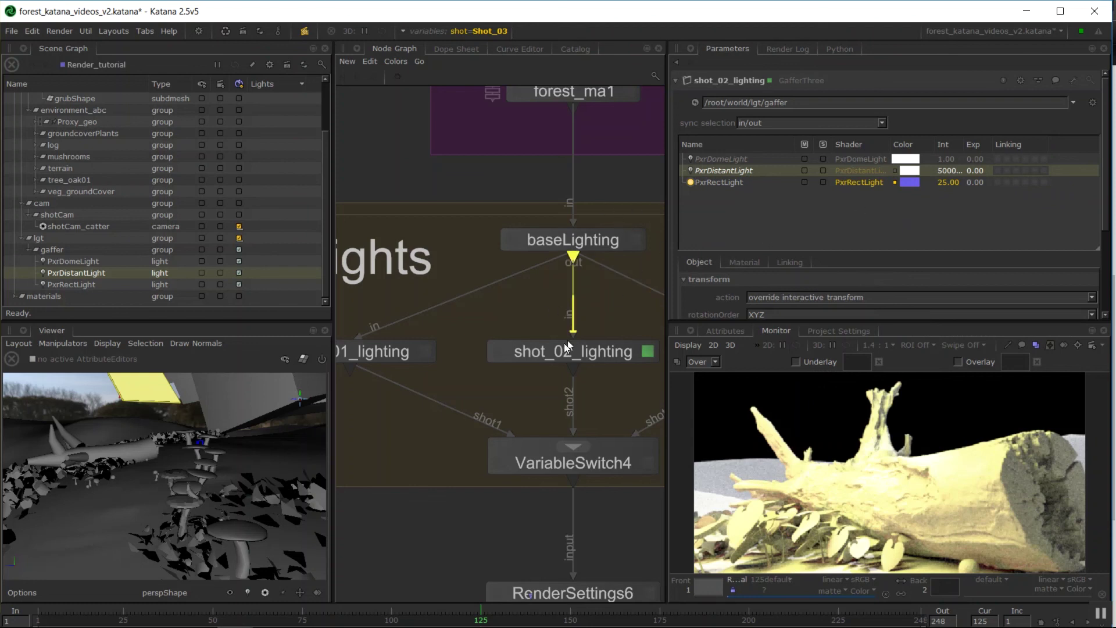
Step: Frame the lighting nodes and nudge shot_03_lighting slightly to the right
{"action": "key", "text": "f"}
{"action": "middle_click_drag", "start_coordinate": [599, 306], "coordinate": [566, 298]}
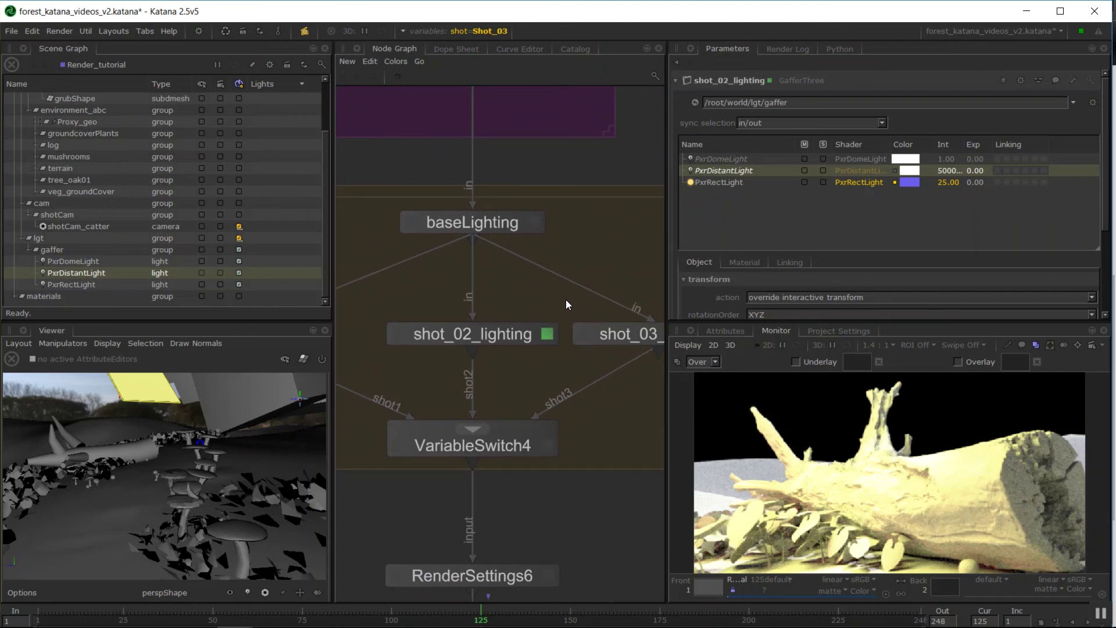
{"action": "scroll", "coordinate": [536, 361], "scroll_direction": "down", "scroll_amount": 5}
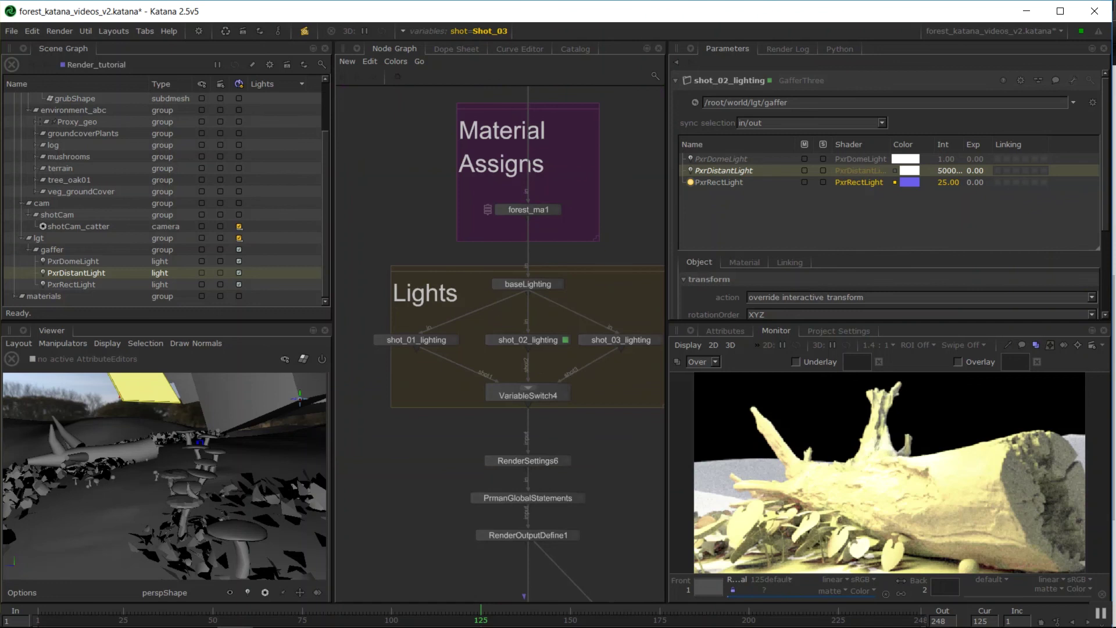
{"action": "middle_click_drag", "start_coordinate": [480, 293], "coordinate": [459, 277]}
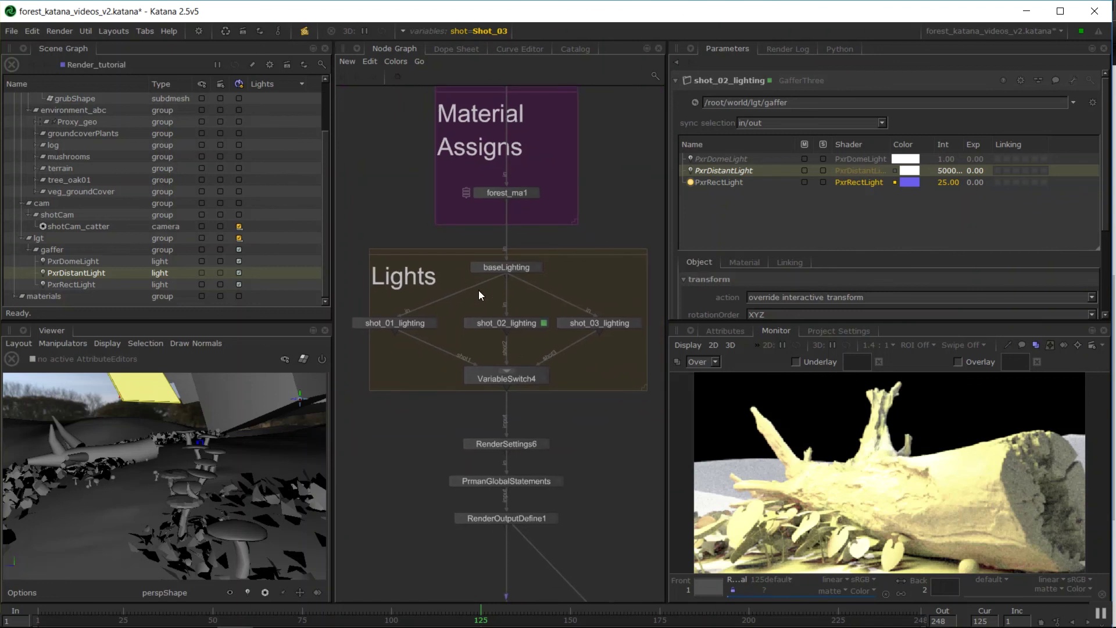
{"action": "left_click_drag", "start_coordinate": [604, 324], "coordinate": [630, 325]}
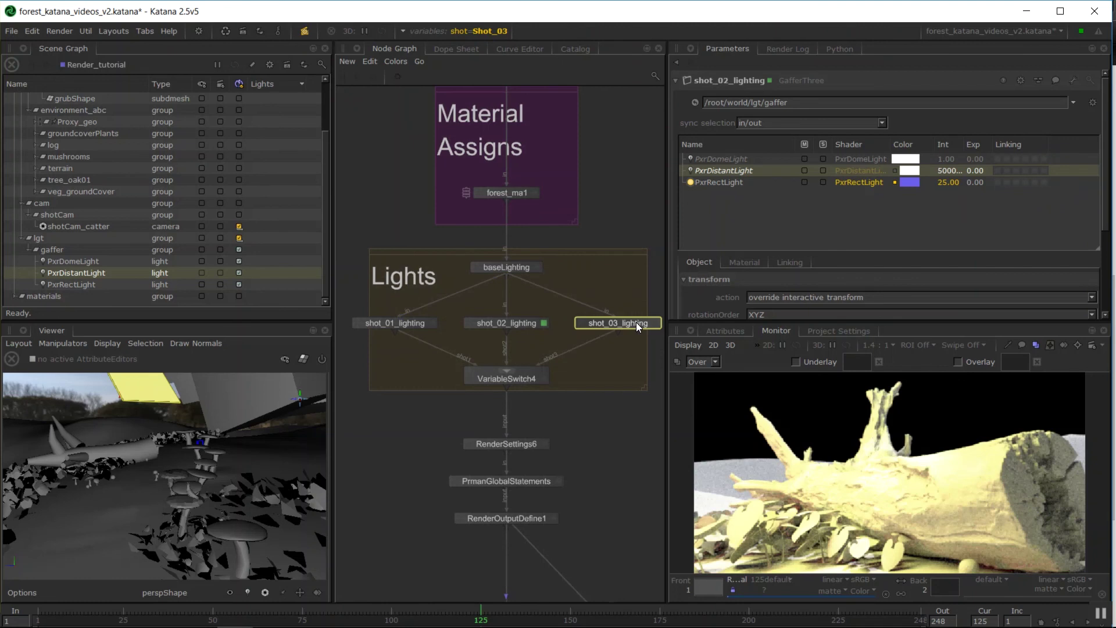